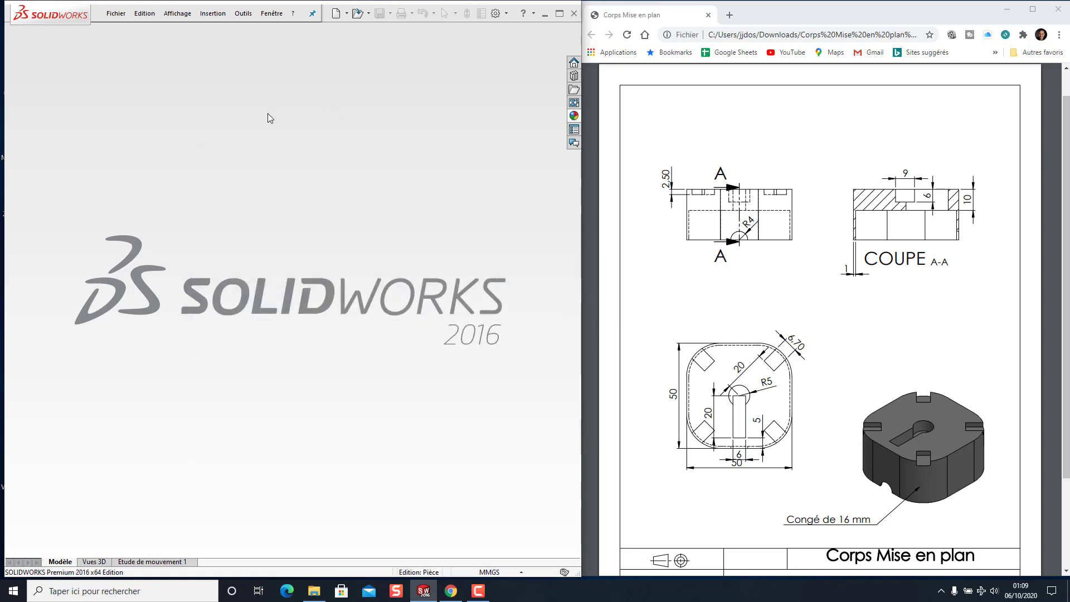
Sketch a centre rectangle about 74 mm by 61 mm at the origin on the Plan de dessus
{"action": "left_click", "coordinate": [53, 203]}
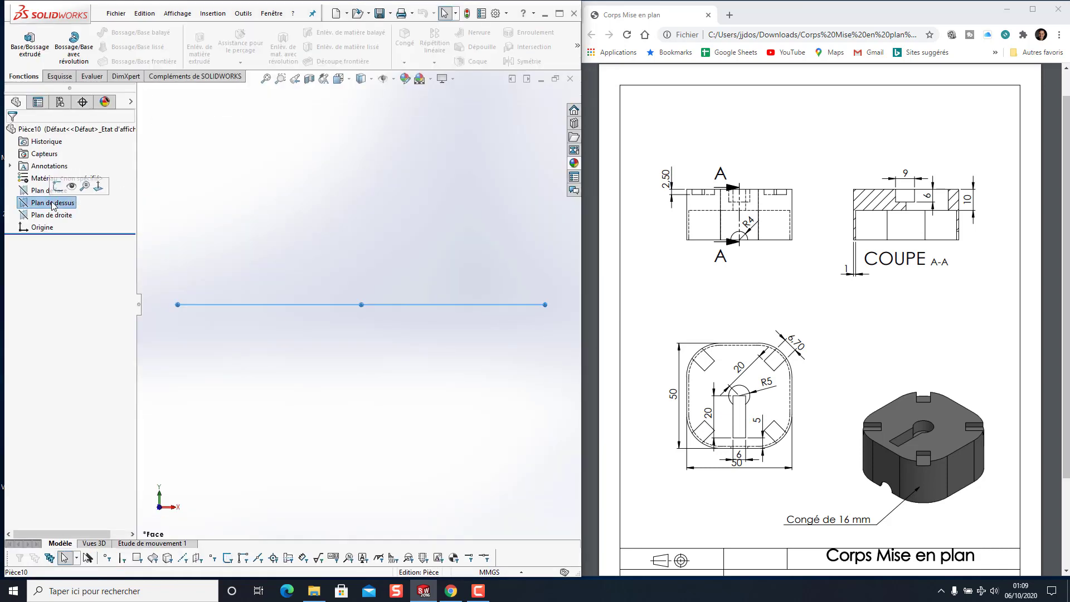
{"action": "left_click", "coordinate": [65, 81]}
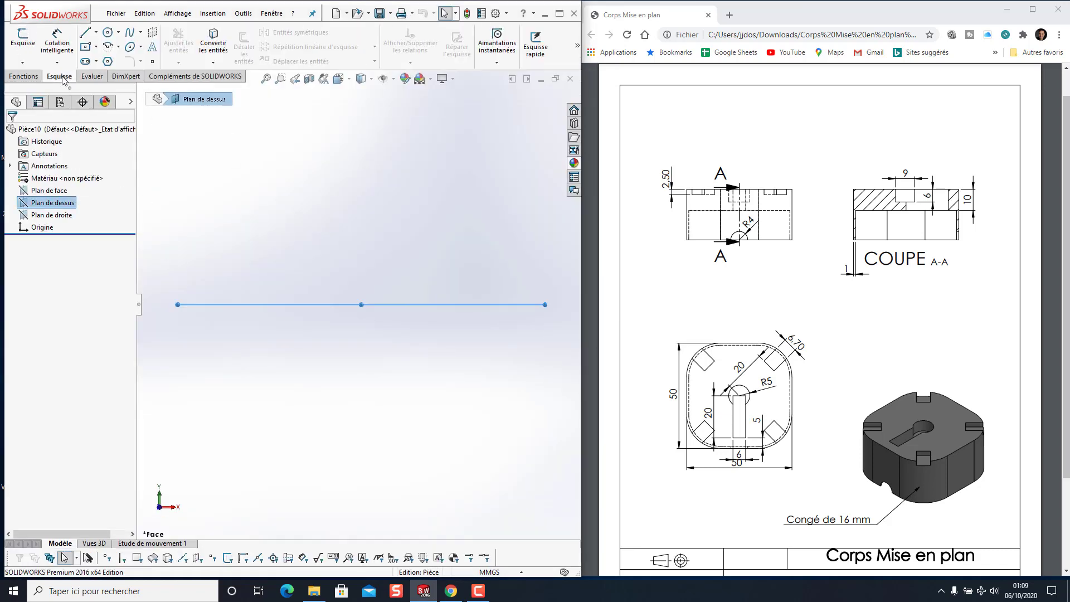
{"action": "left_click", "coordinate": [95, 47]}
{"action": "left_click", "coordinate": [121, 84]}
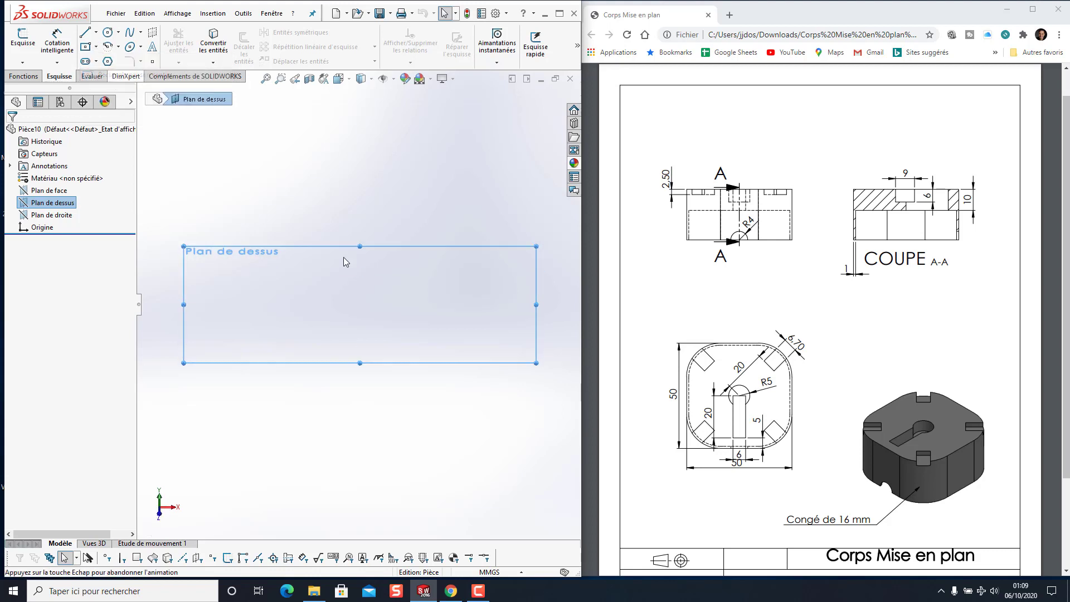
{"action": "left_click", "coordinate": [358, 305]}
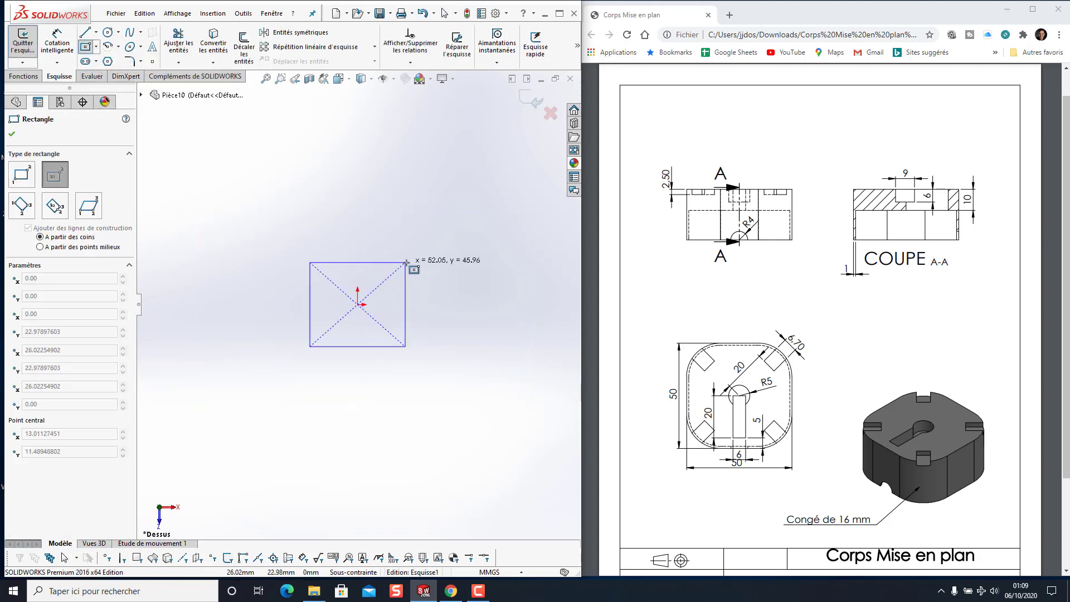
{"action": "left_click", "coordinate": [426, 251]}
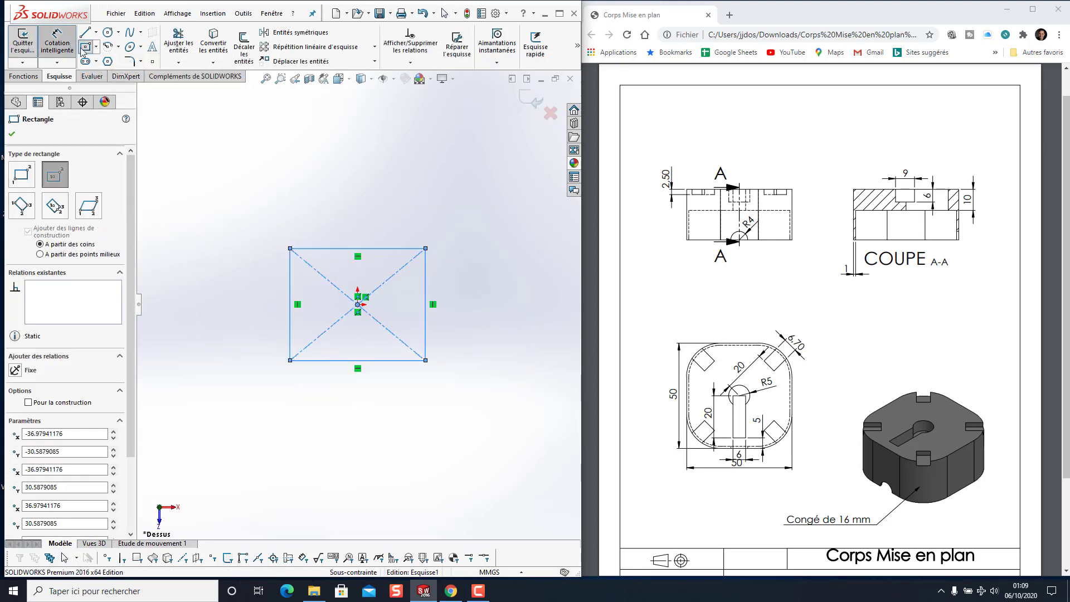
Dimension the rectangle's height and width to 50 mm each
{"action": "left_click", "coordinate": [56, 45]}
{"action": "left_click", "coordinate": [430, 295]}
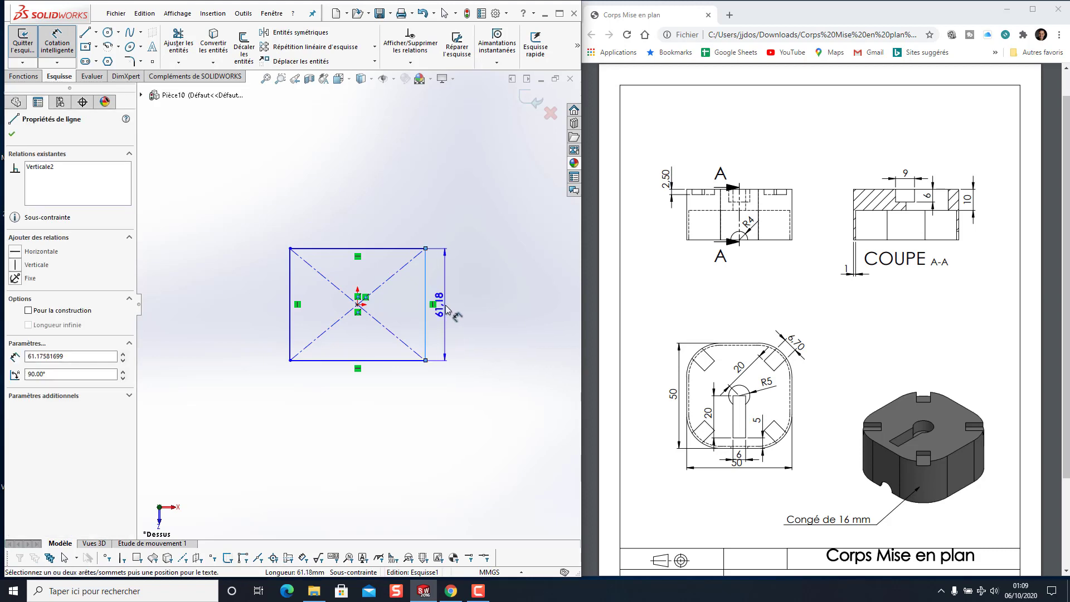
{"action": "left_click", "coordinate": [441, 306]}
{"action": "type", "text": "50"}
{"action": "key", "text": "Return"}
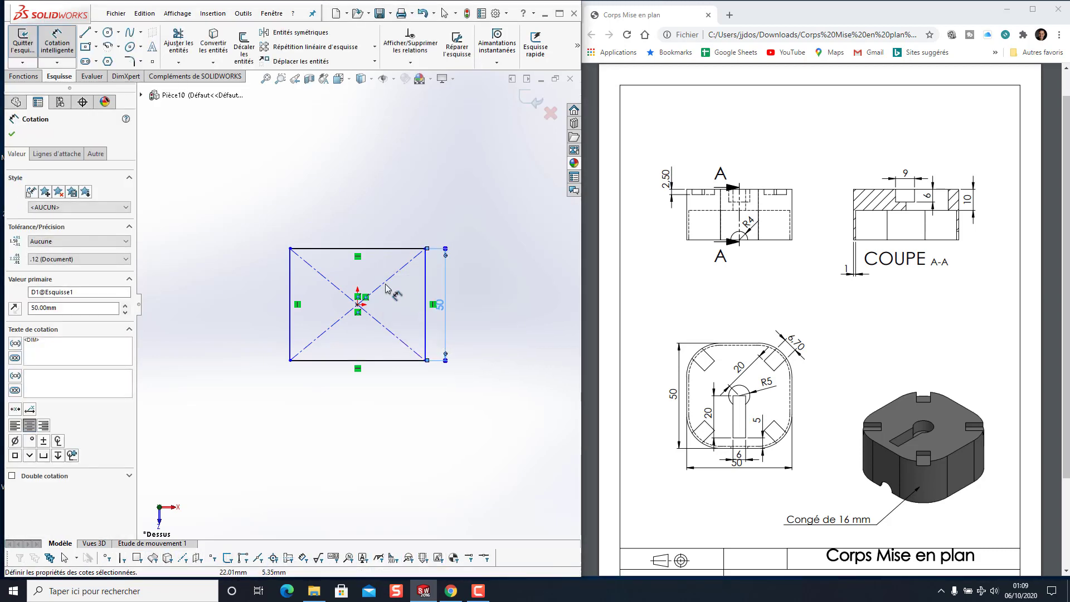
{"action": "left_click", "coordinate": [359, 249]}
{"action": "left_click", "coordinate": [359, 234]}
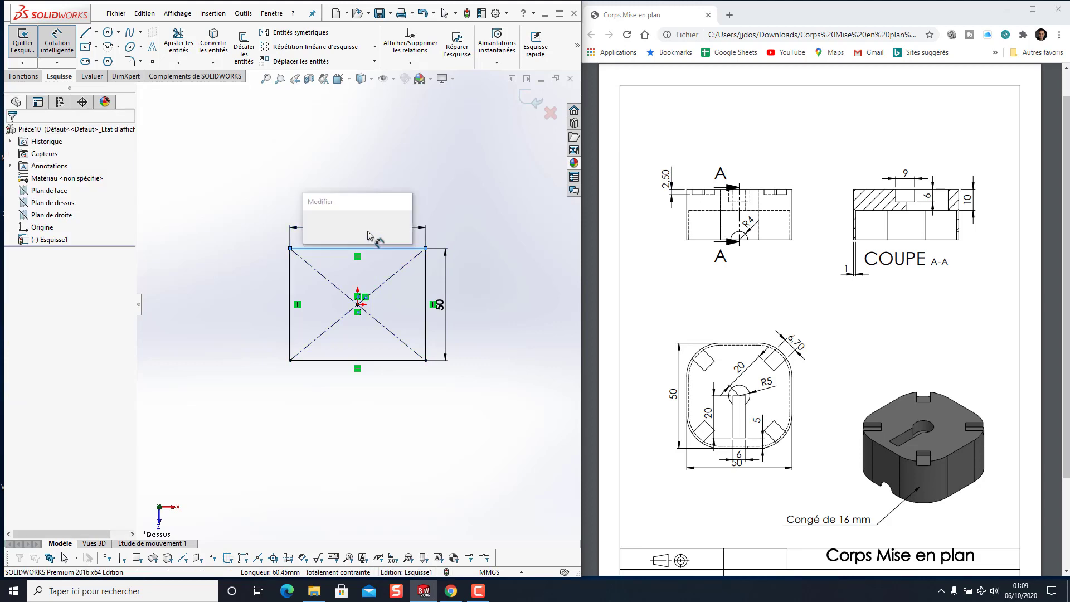
{"action": "type", "text": "50"}
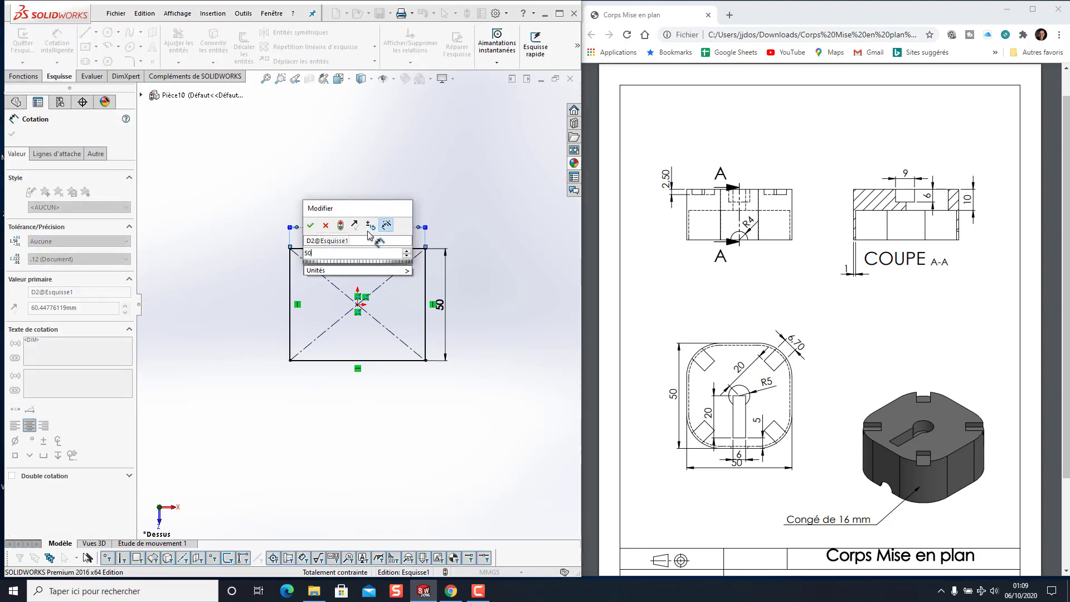
{"action": "left_click", "coordinate": [312, 225]}
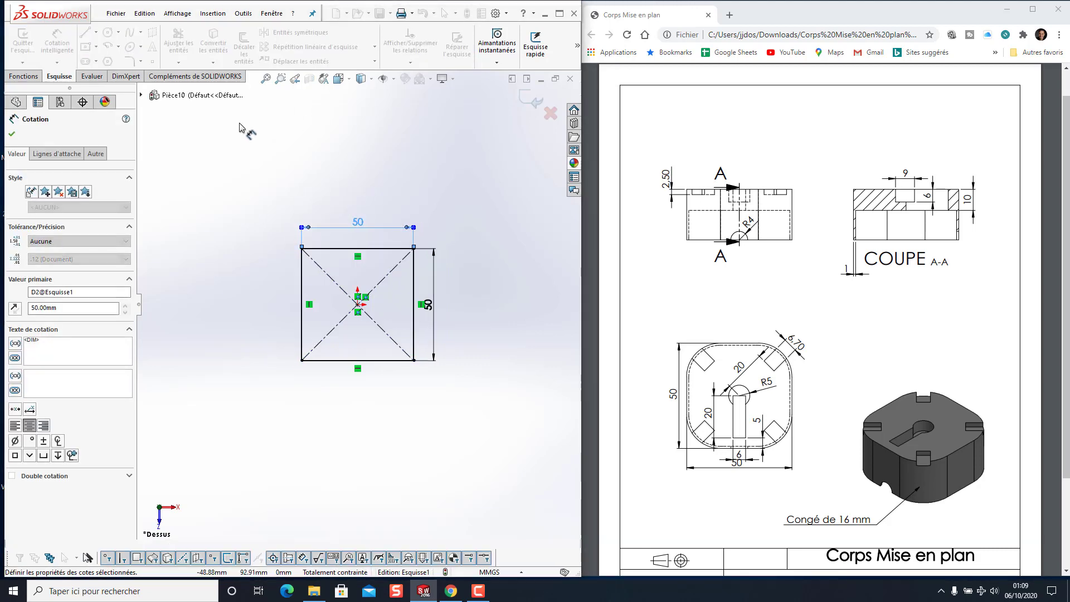
Extrude the square sketch as a blind boss 10 mm thick
{"action": "left_click", "coordinate": [14, 78]}
{"action": "left_click", "coordinate": [31, 56]}
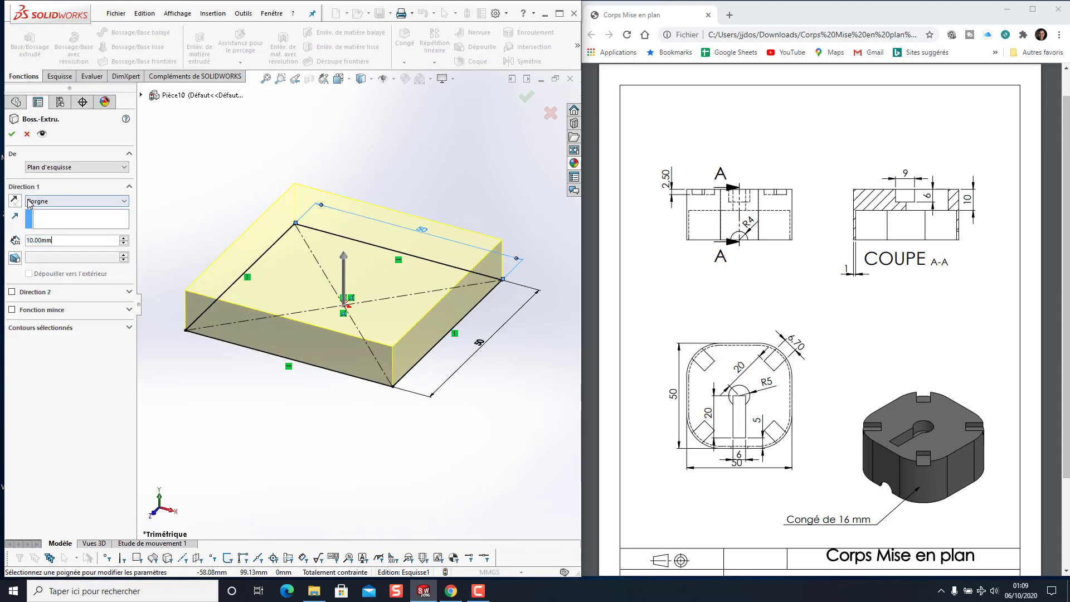
{"action": "left_click", "coordinate": [12, 136]}
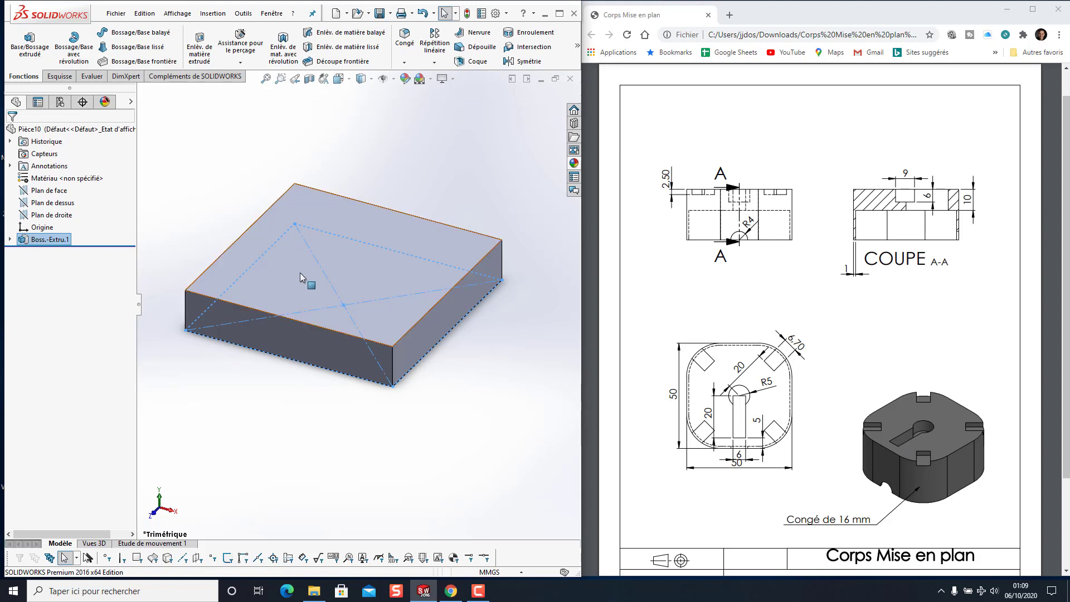
Sketch an upright centre rectangle about 7 mm by 13.6 mm directly below the origin on the block's upper face
{"action": "left_click", "coordinate": [302, 245]}
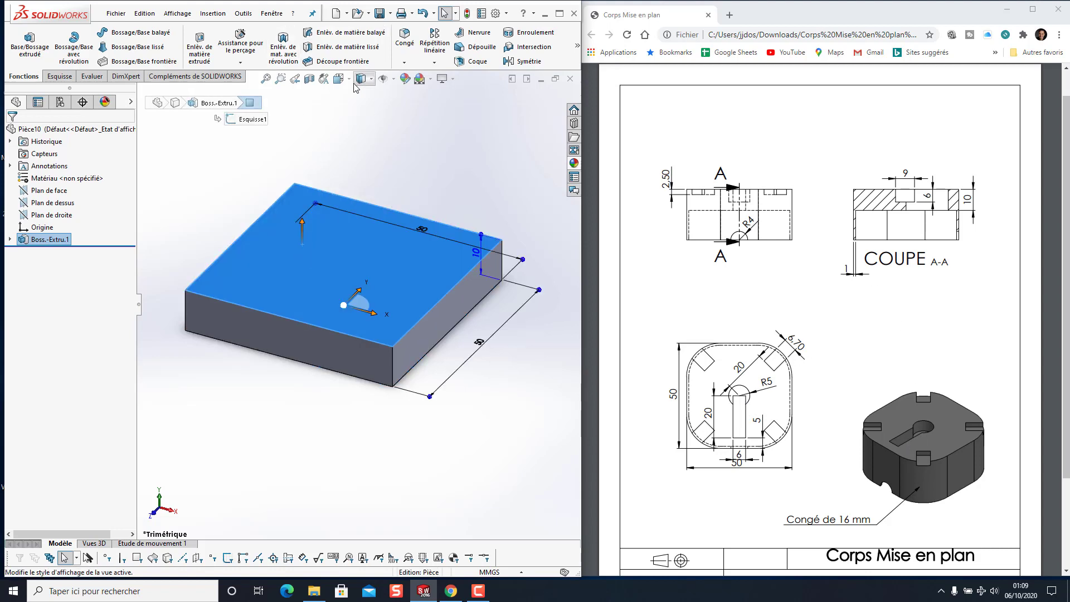
{"action": "left_click", "coordinate": [339, 78]}
{"action": "left_click", "coordinate": [402, 141]}
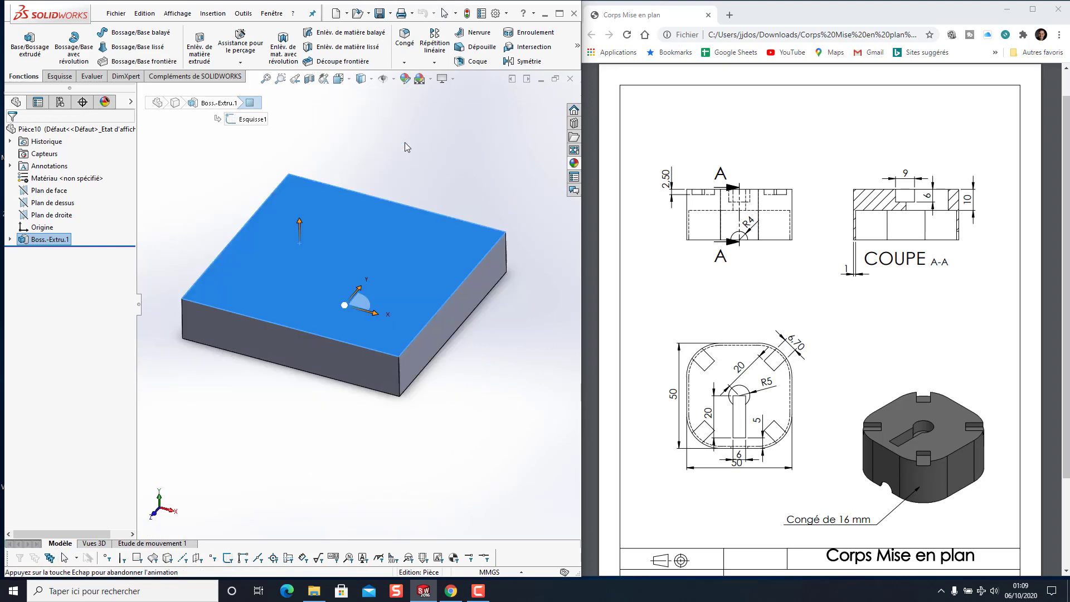
{"action": "left_click", "coordinate": [60, 77]}
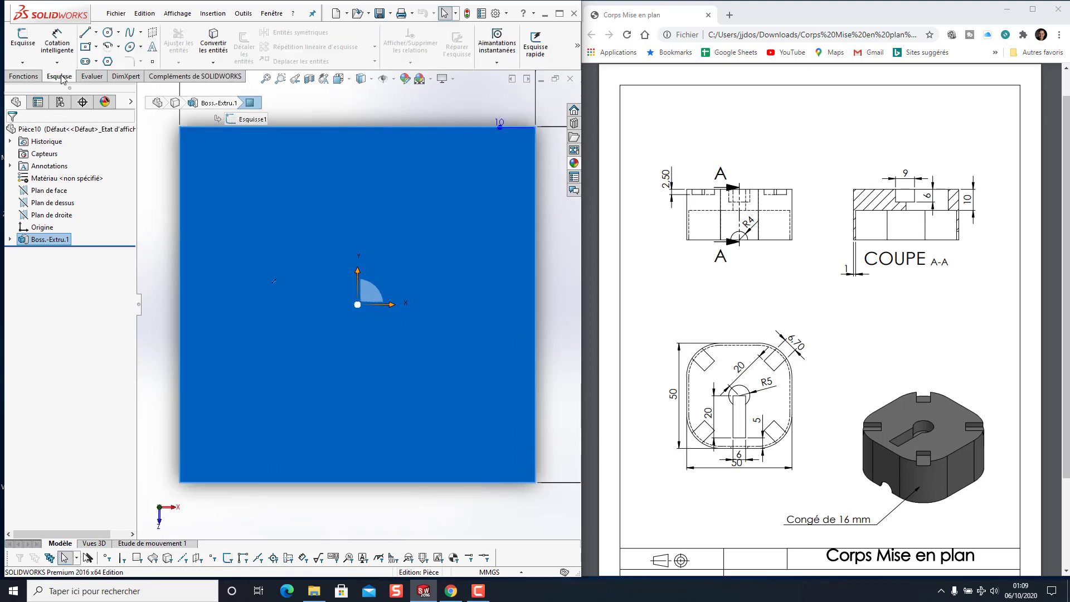
{"action": "left_click", "coordinate": [96, 48]}
{"action": "left_click", "coordinate": [125, 73]}
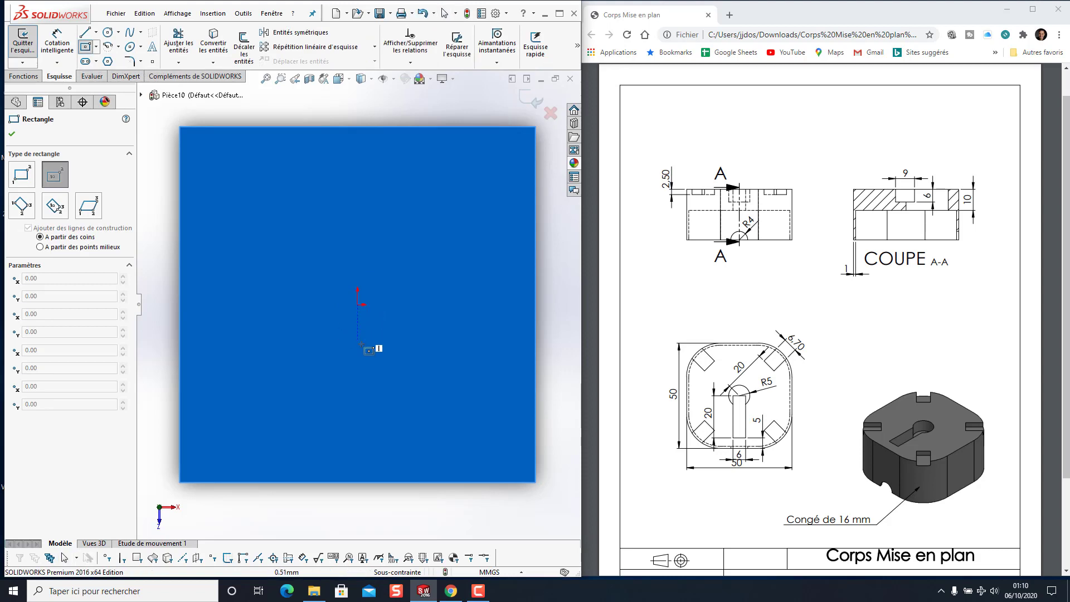
{"action": "left_click", "coordinate": [358, 373]}
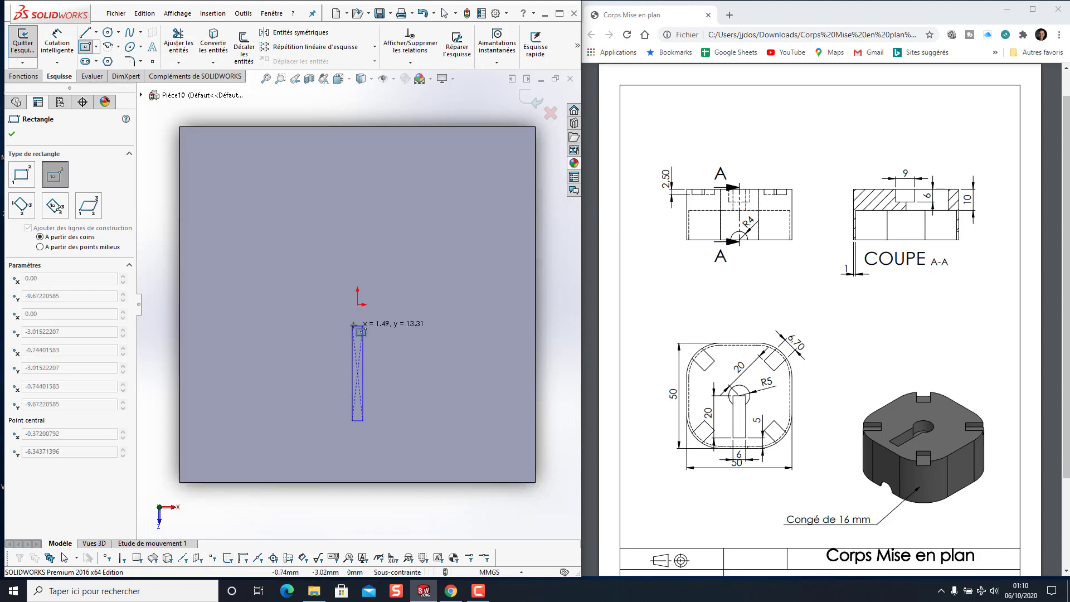
{"action": "left_click", "coordinate": [382, 325]}
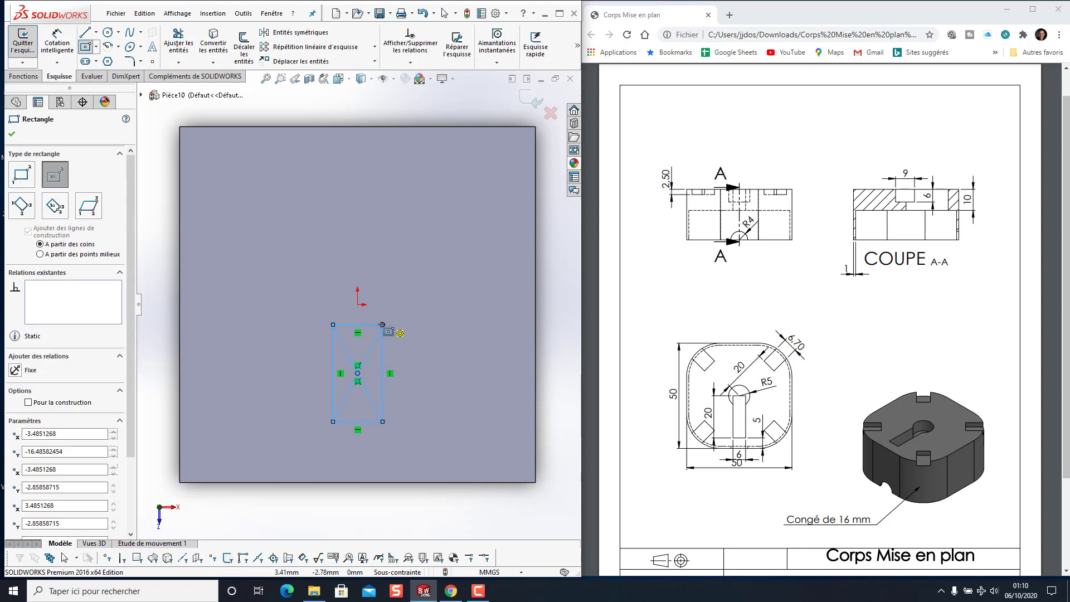
Dimension the slot rectangle to 6 mm wide and 20 mm long
{"action": "left_click", "coordinate": [57, 49]}
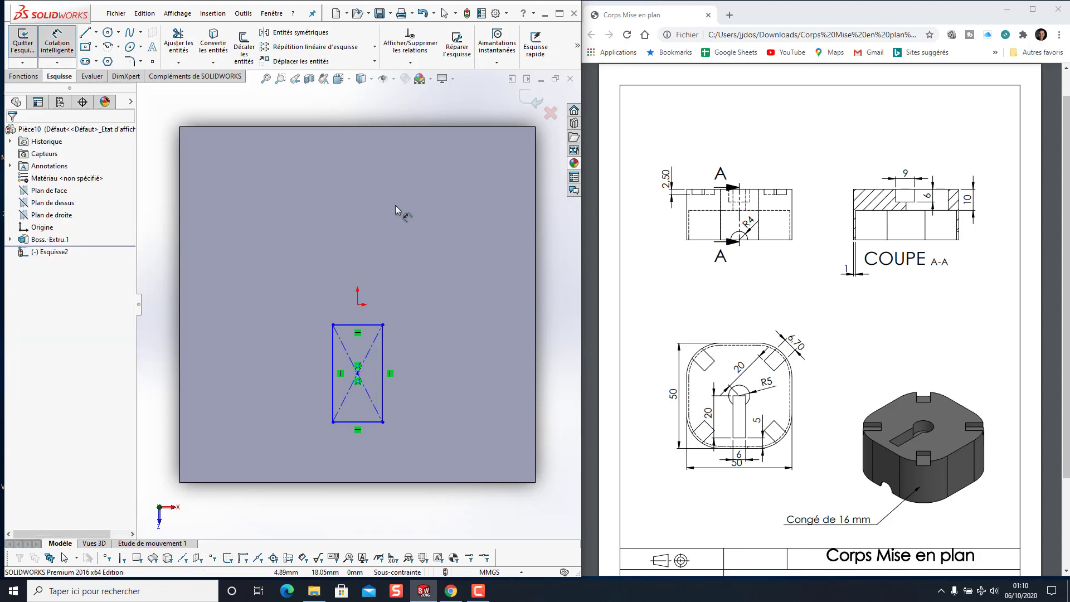
{"action": "left_click", "coordinate": [349, 427]}
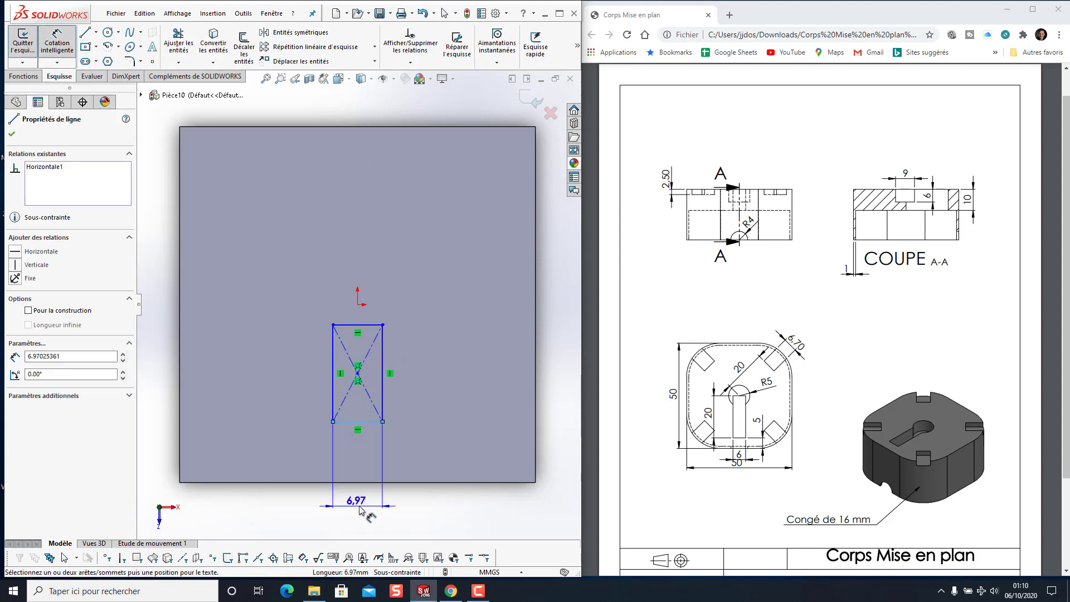
{"action": "left_click", "coordinate": [360, 502]}
{"action": "type", "text": "6.00mm"}
{"action": "key", "text": "Return"}
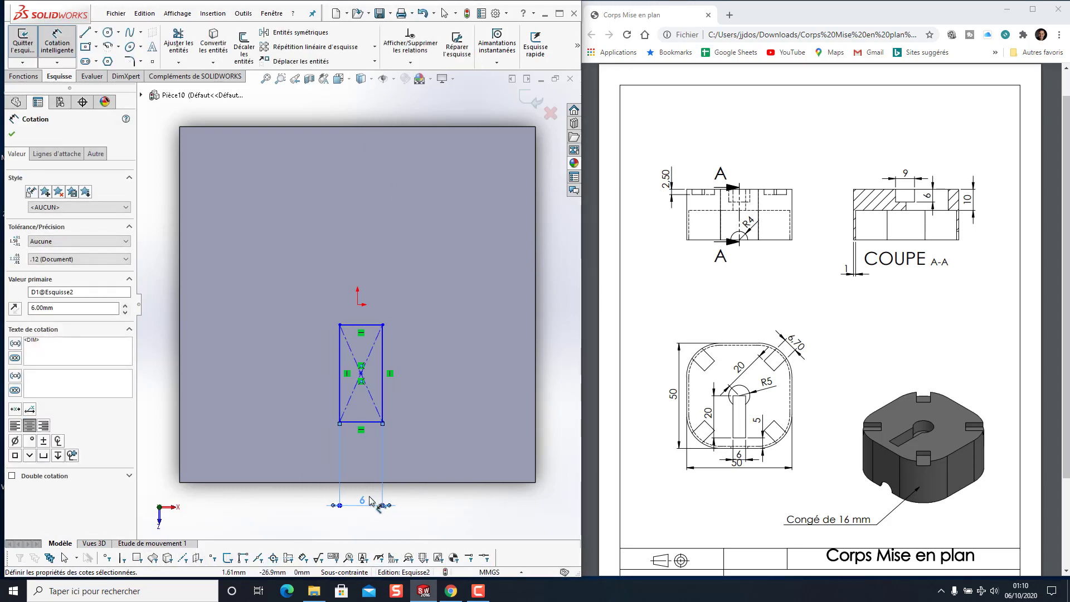
{"action": "left_click", "coordinate": [339, 372]}
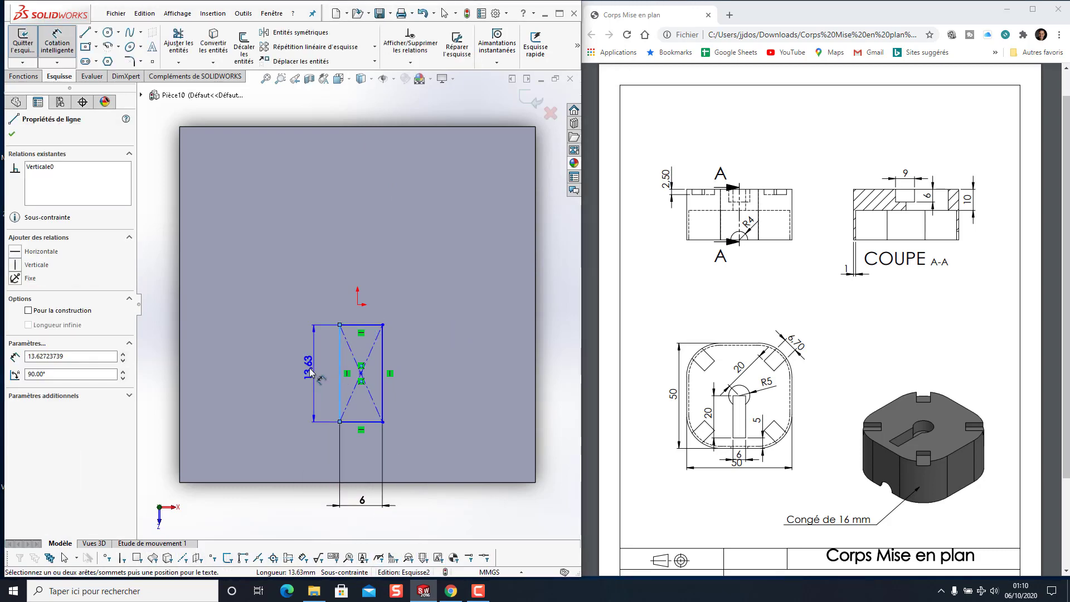
{"action": "left_click", "coordinate": [314, 377]}
{"action": "type", "text": "20"}
{"action": "key", "text": "Return"}
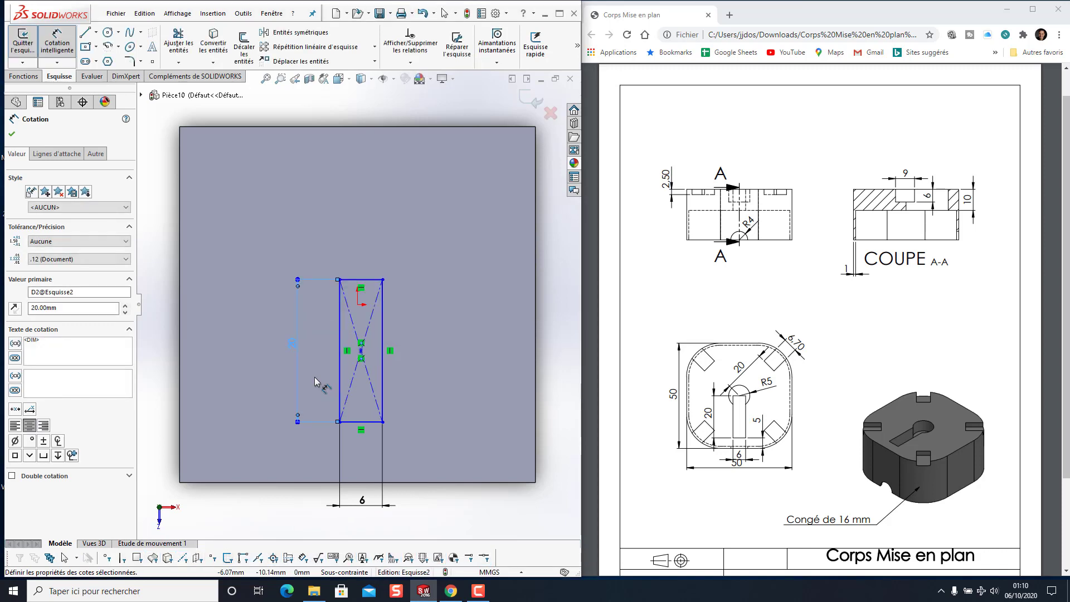
Add a vertical relation between the slot rectangle's centre point and the origin
{"action": "left_click", "coordinate": [411, 61]}
{"action": "left_click", "coordinate": [416, 90]}
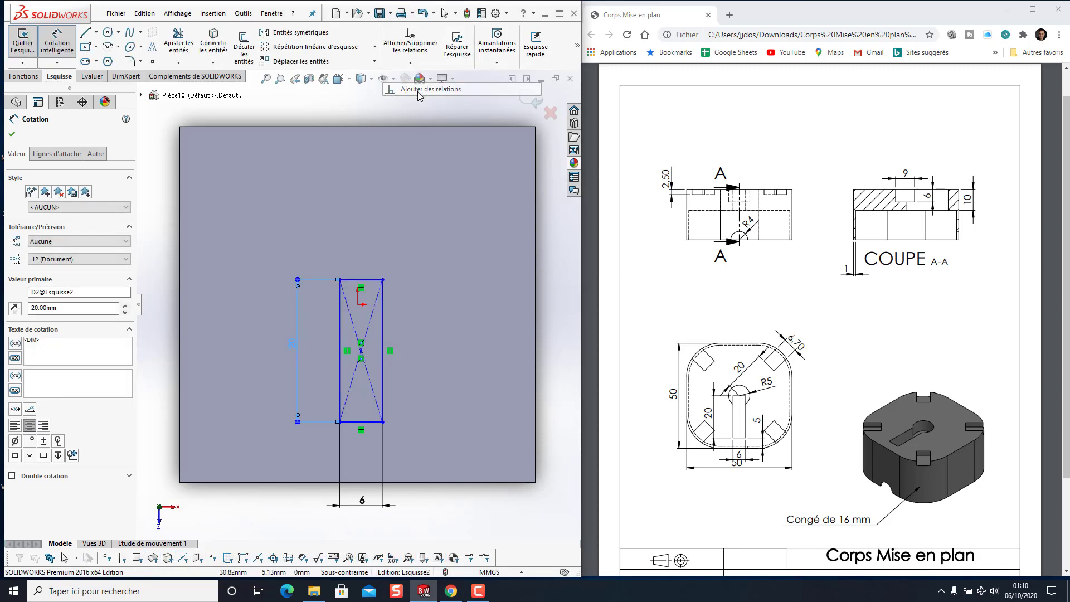
{"action": "left_click", "coordinate": [357, 305]}
{"action": "left_click", "coordinate": [361, 351]}
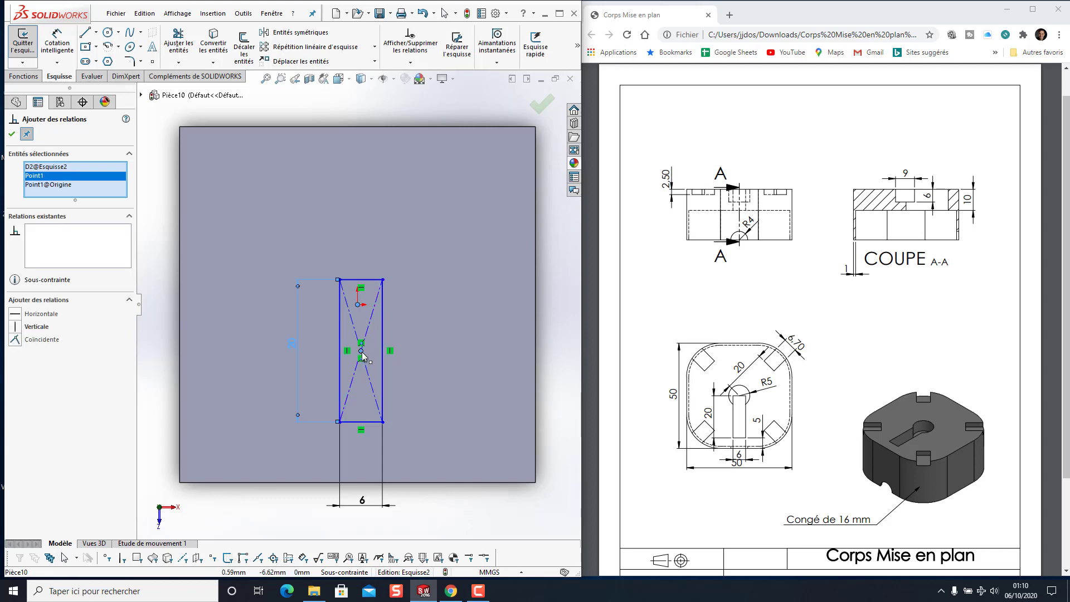
{"action": "left_click", "coordinate": [17, 328]}
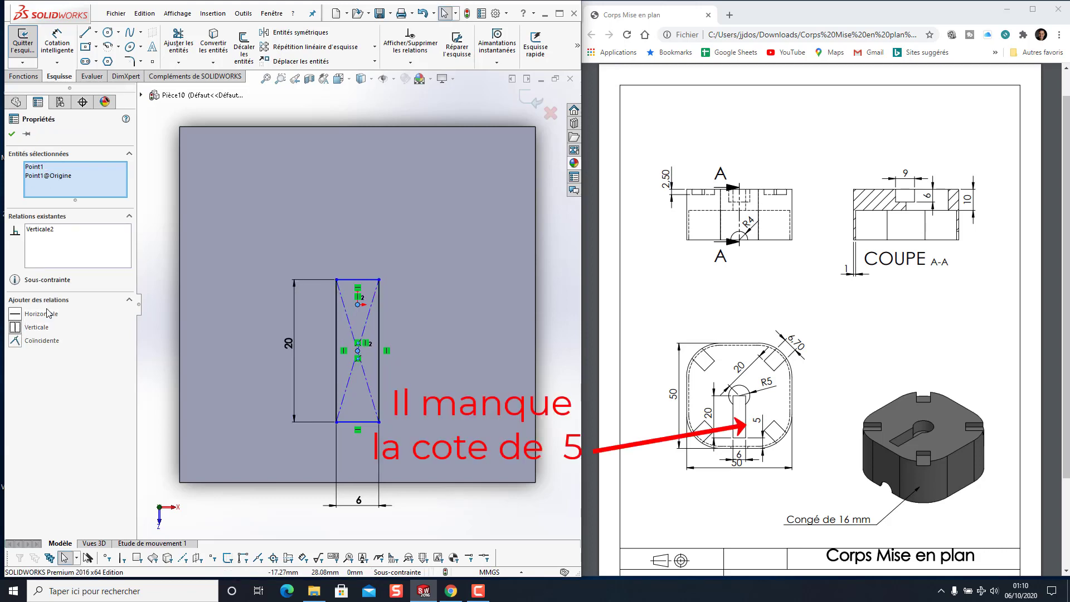
Cut the slot rectangle through the whole block with an extruded cut set to A travers tout
{"action": "left_click", "coordinate": [28, 77]}
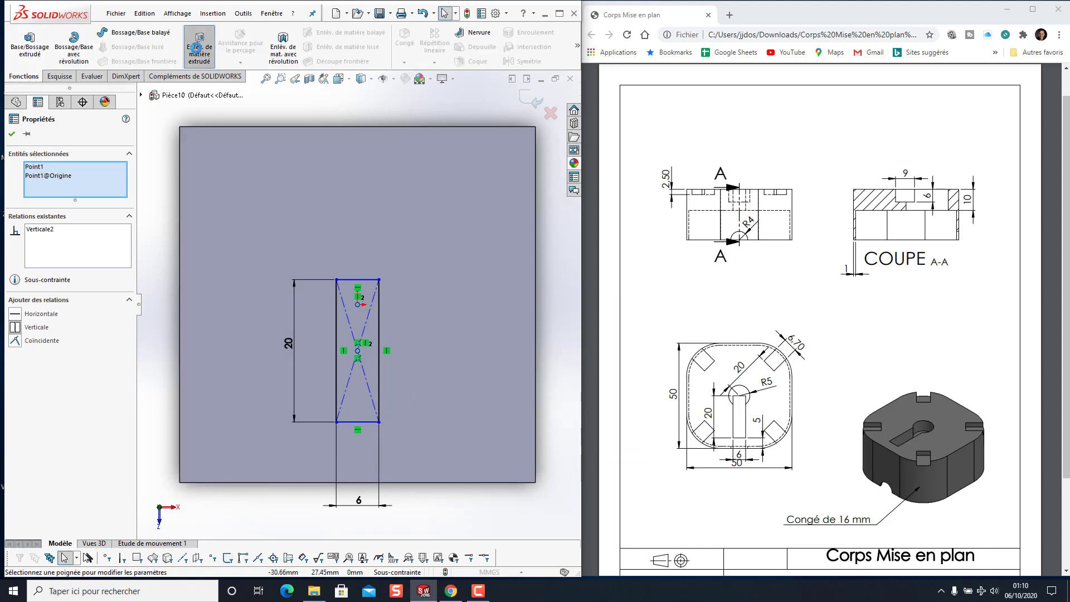
{"action": "left_click", "coordinate": [199, 49]}
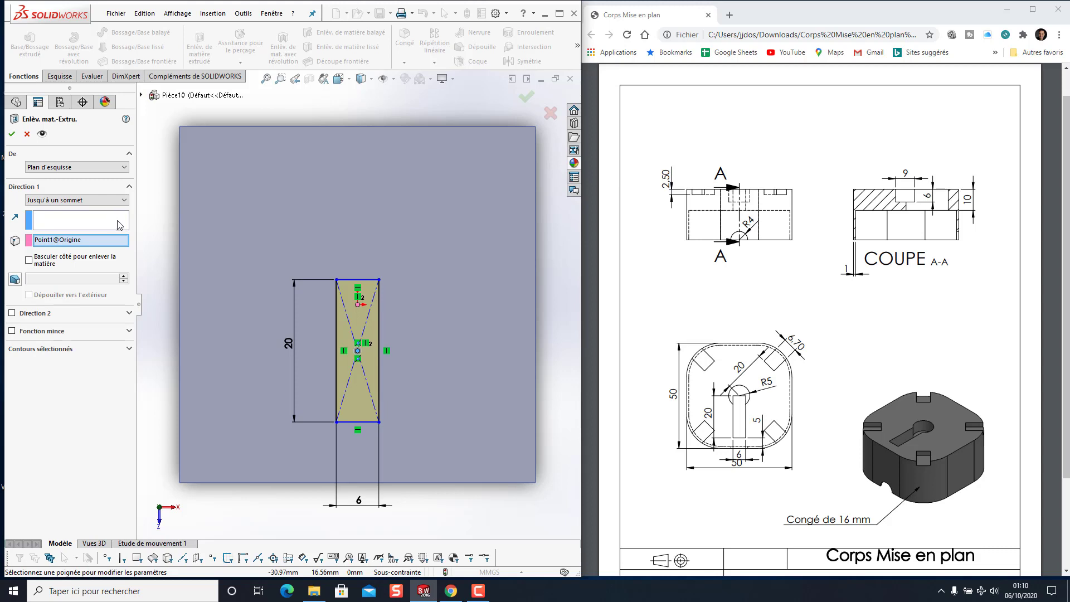
{"action": "left_click", "coordinate": [124, 200]}
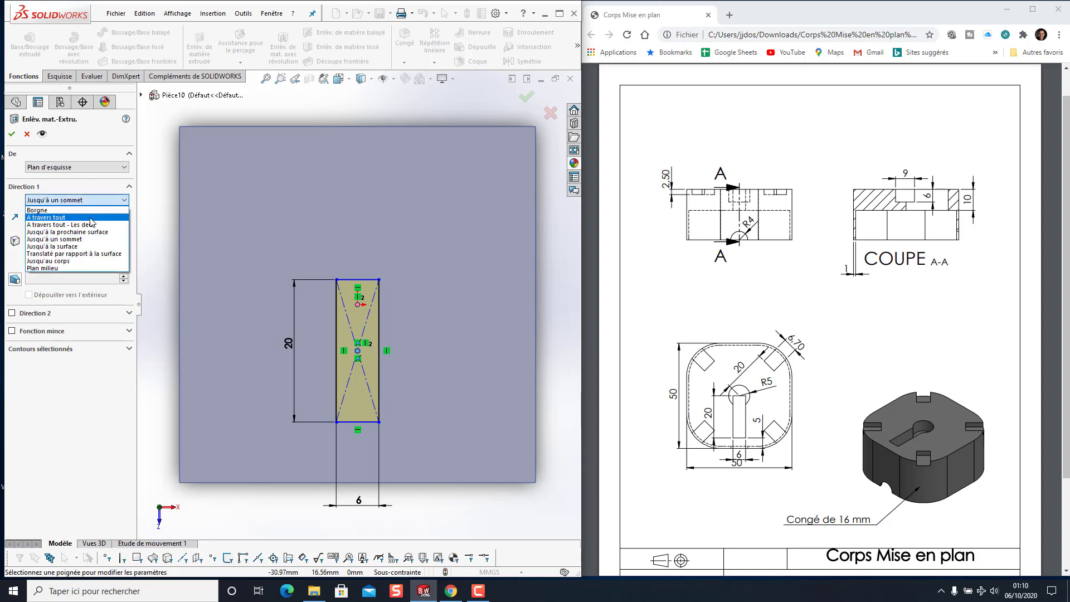
{"action": "left_click", "coordinate": [91, 217]}
{"action": "left_click", "coordinate": [12, 134]}
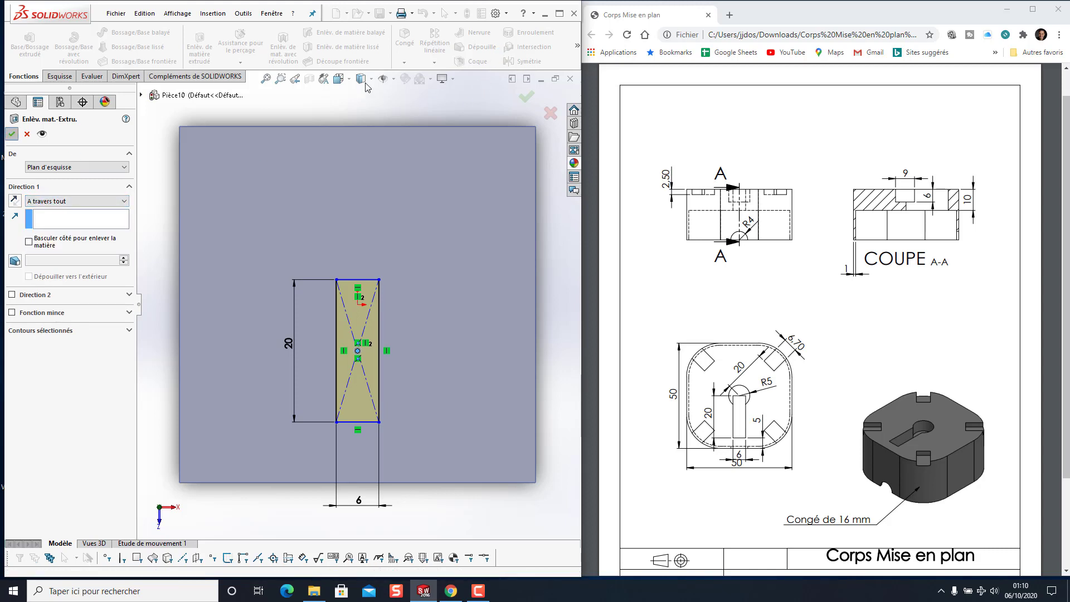
Sketch a circle of about 8.9 mm radius centred on the origin on the block's upper face
{"action": "left_click", "coordinate": [349, 80]}
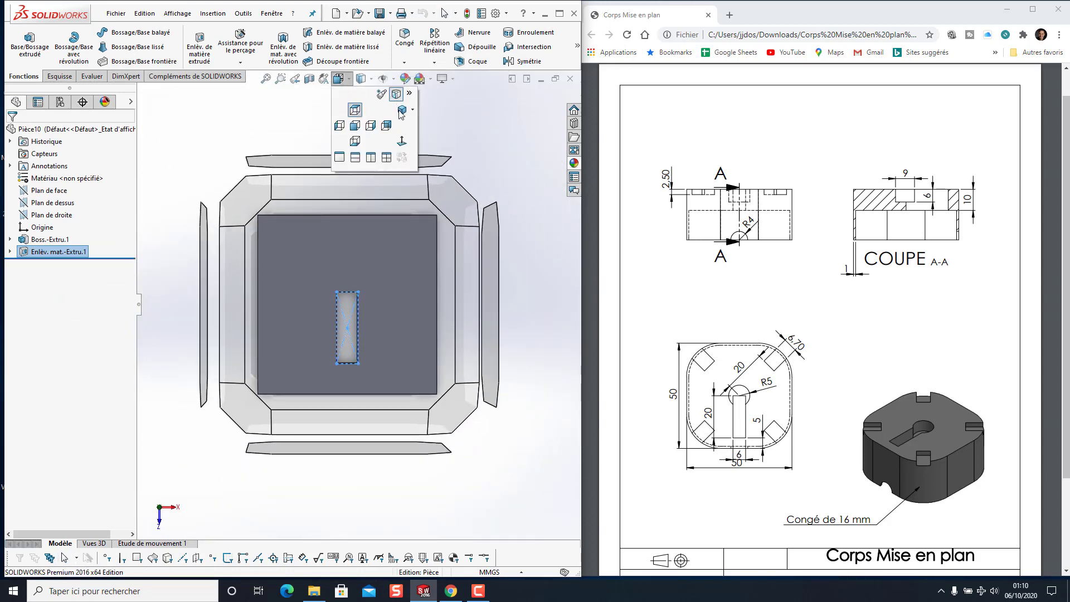
{"action": "left_click", "coordinate": [413, 114]}
{"action": "left_click", "coordinate": [415, 124]}
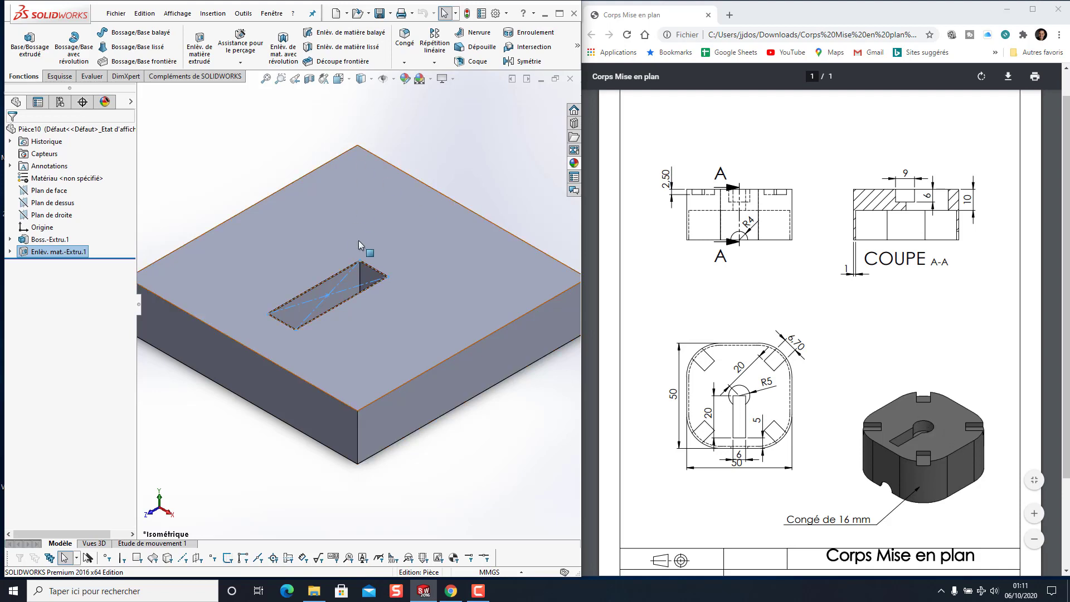
{"action": "left_click", "coordinate": [372, 238]}
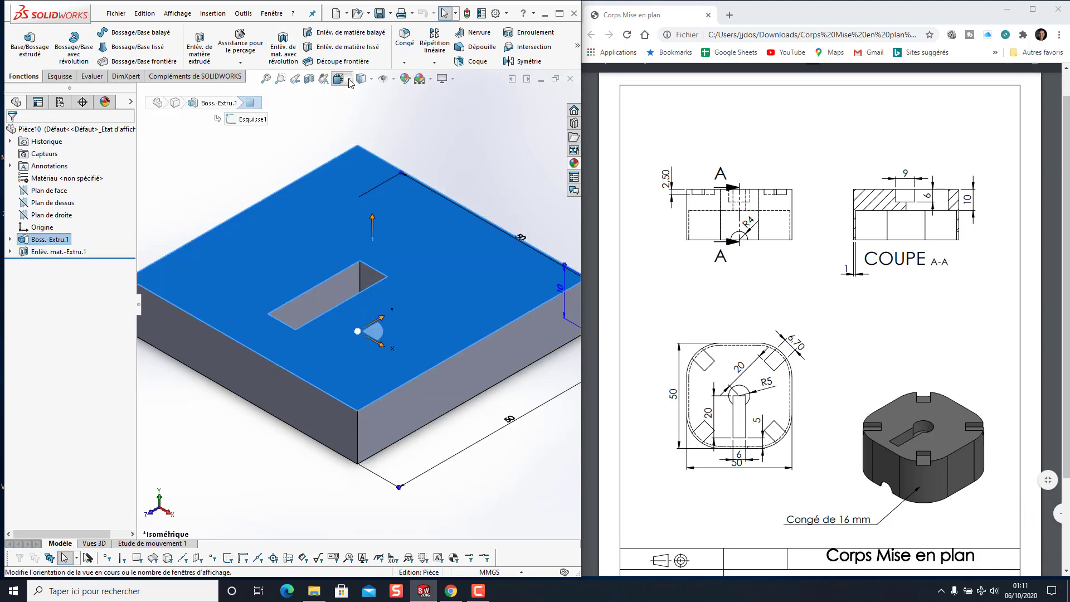
{"action": "left_click", "coordinate": [59, 76]}
{"action": "left_click", "coordinate": [109, 32]}
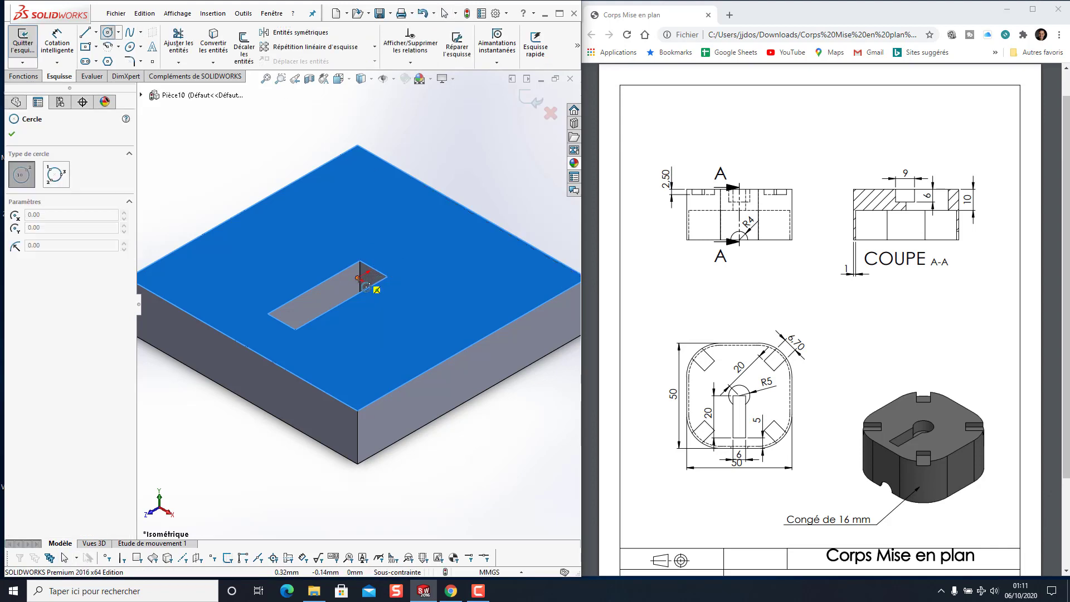
{"action": "left_click", "coordinate": [359, 278]}
{"action": "left_click", "coordinate": [389, 255]}
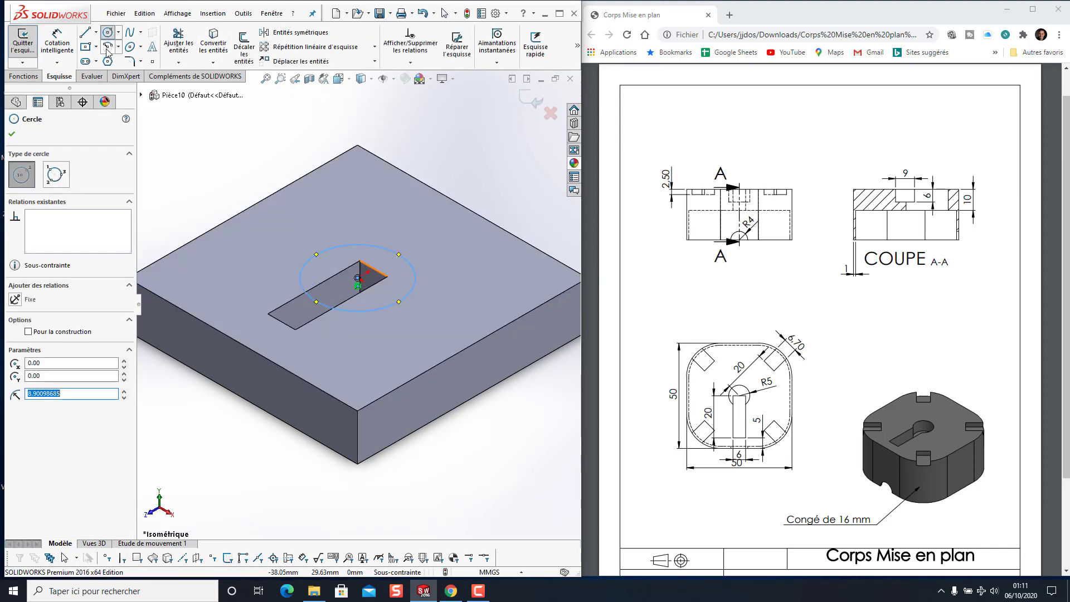
Dimension the central circle's diameter to 10 mm
{"action": "left_click", "coordinate": [57, 43]}
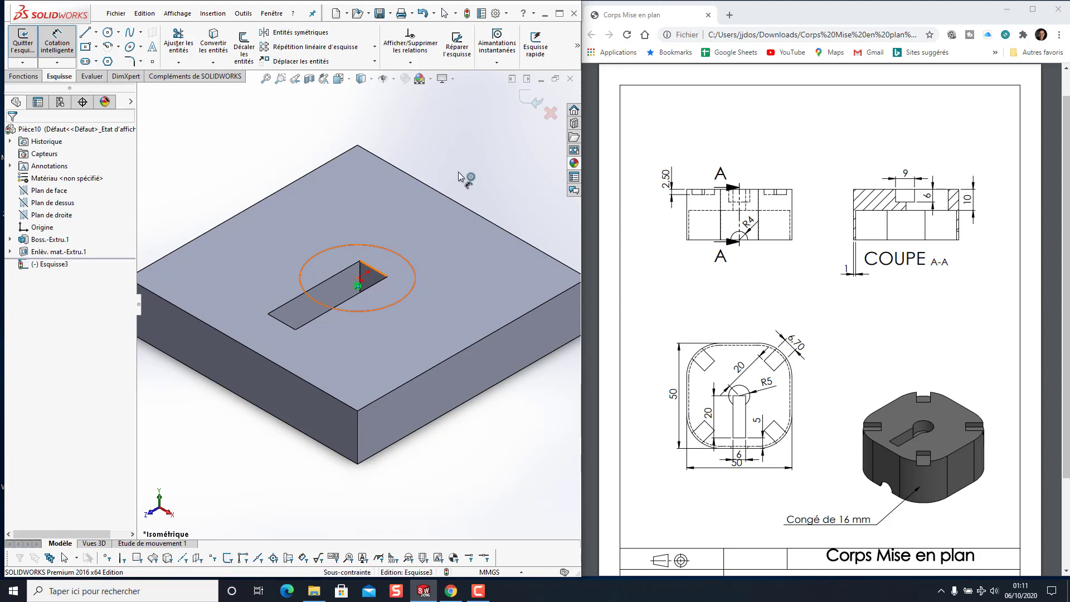
{"action": "left_click", "coordinate": [401, 255]}
{"action": "left_click", "coordinate": [495, 230]}
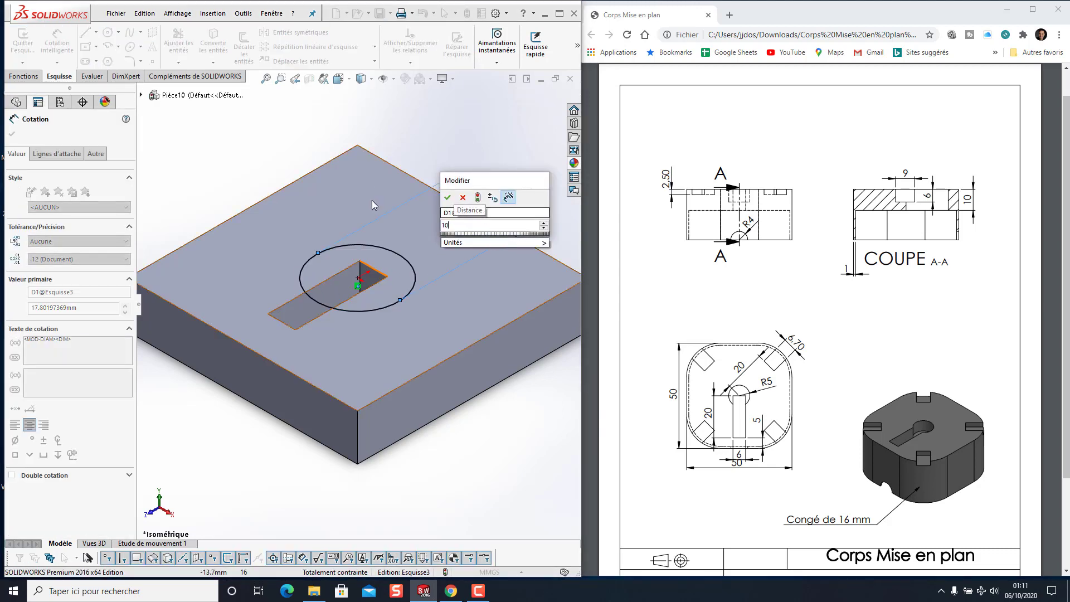
{"action": "left_click", "coordinate": [447, 197]}
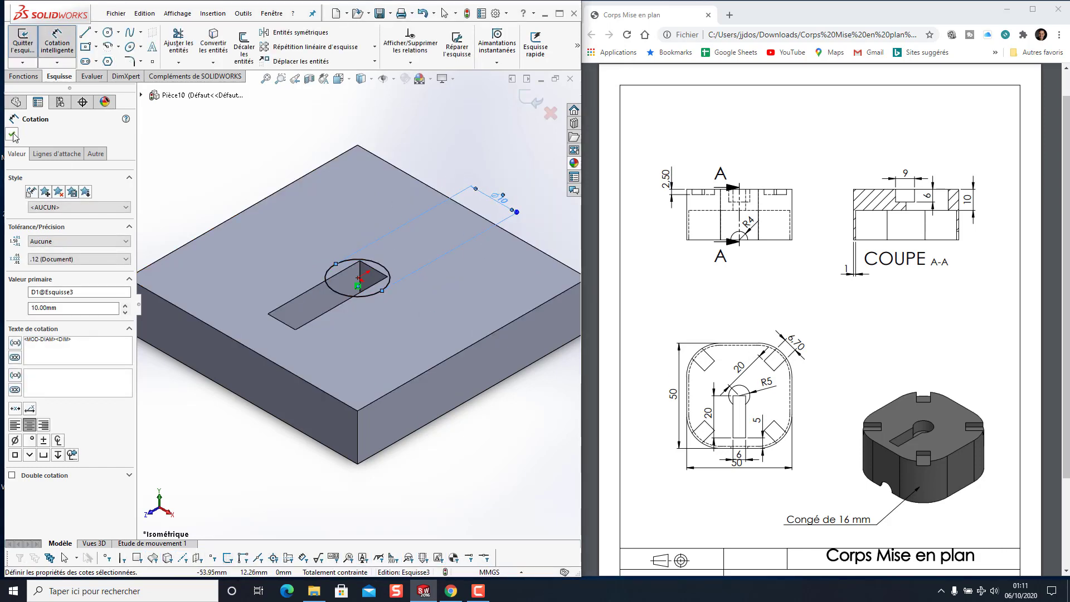
Cut the central circle into the block with a blind extruded cut 6 mm deep
{"action": "left_click", "coordinate": [18, 76]}
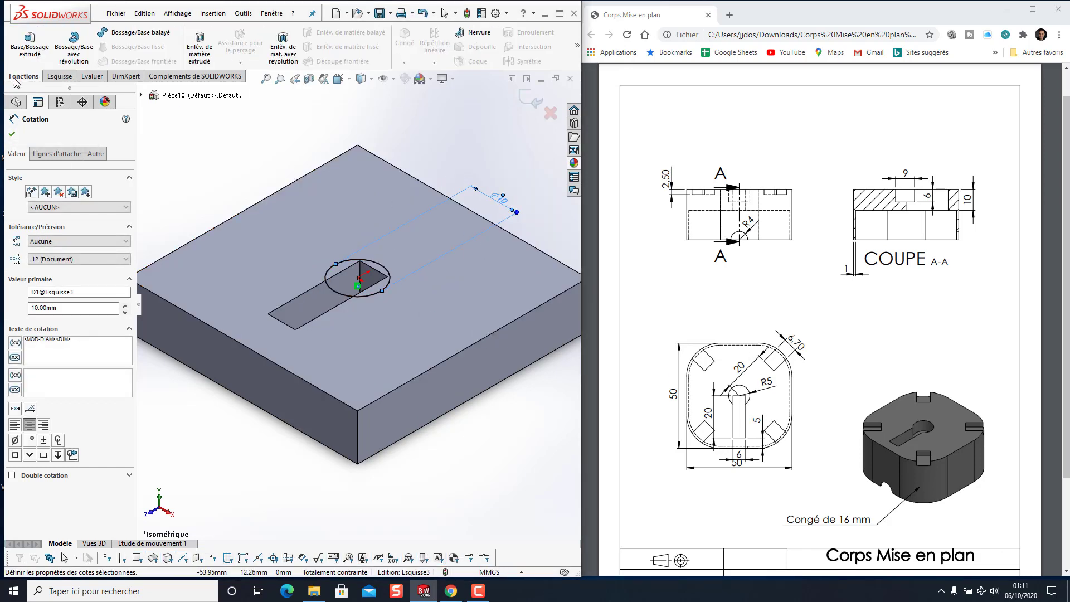
{"action": "left_click", "coordinate": [201, 49]}
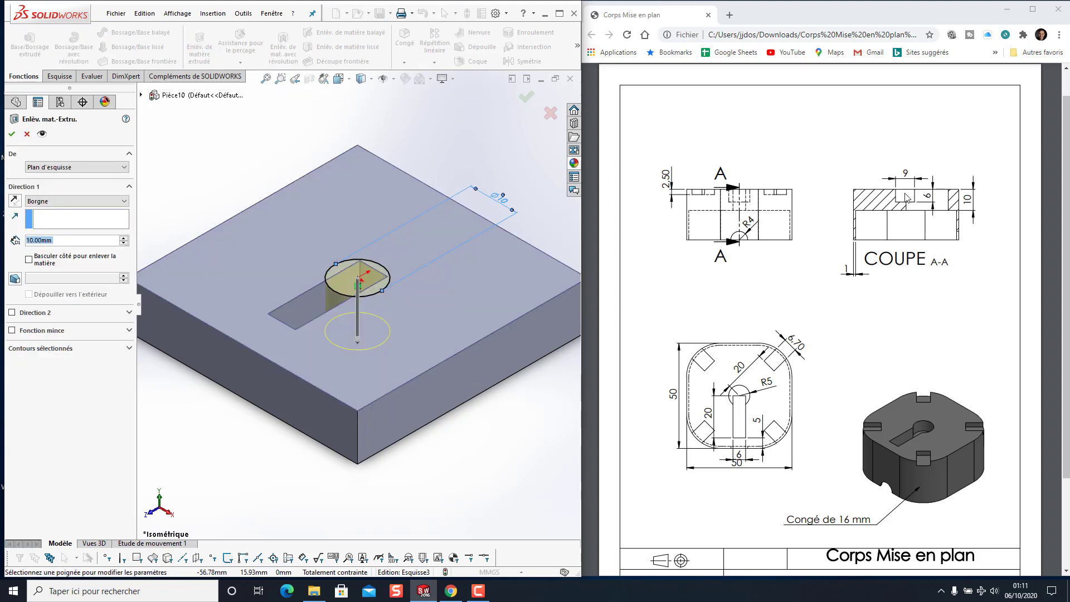
{"action": "type", "text": "6"}
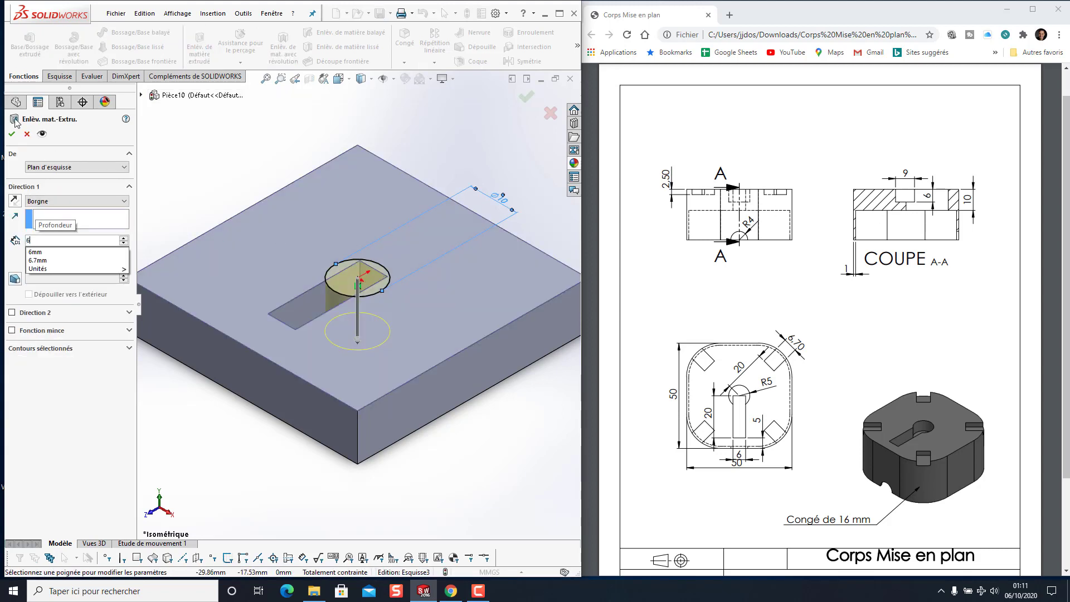
{"action": "key", "text": "Return"}
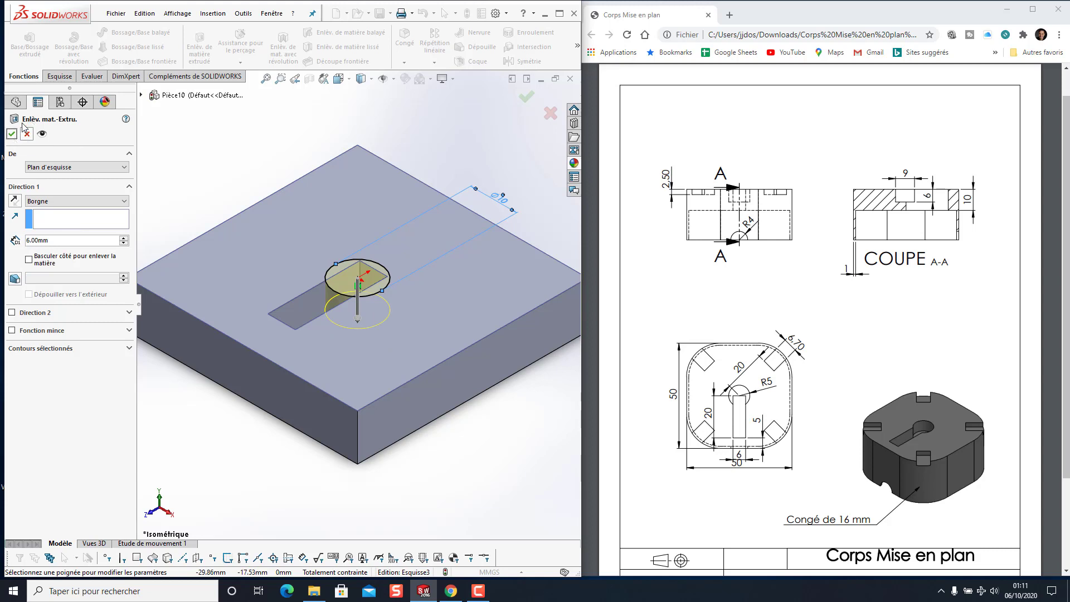
{"action": "left_click", "coordinate": [12, 134]}
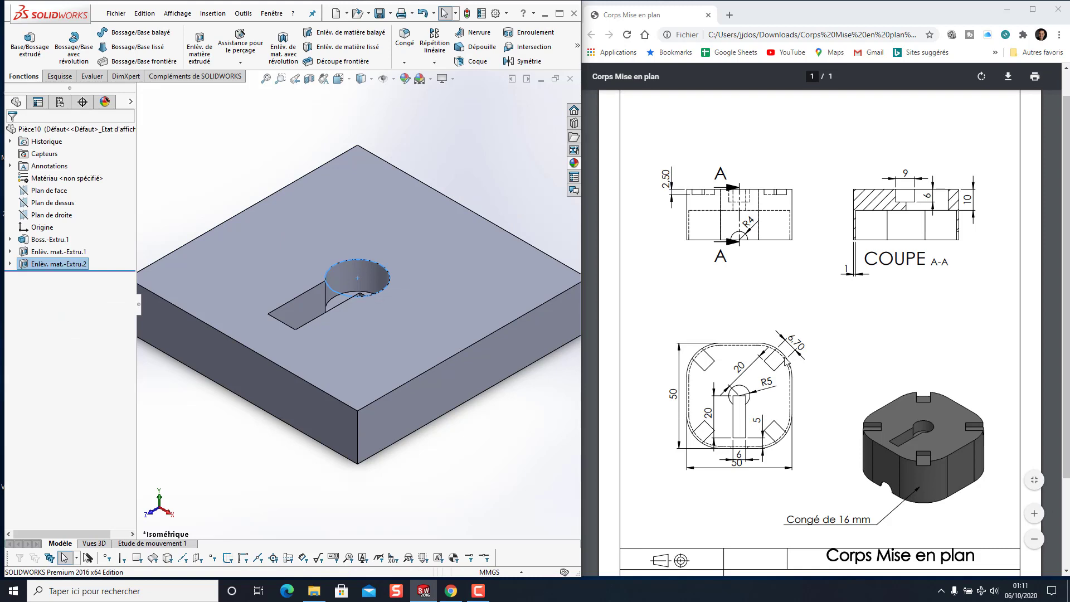
On the block's upper face, viewed square on, sketch a construction line from the origin to the upper-right corner
{"action": "left_click", "coordinate": [365, 200]}
{"action": "key", "text": "space"}
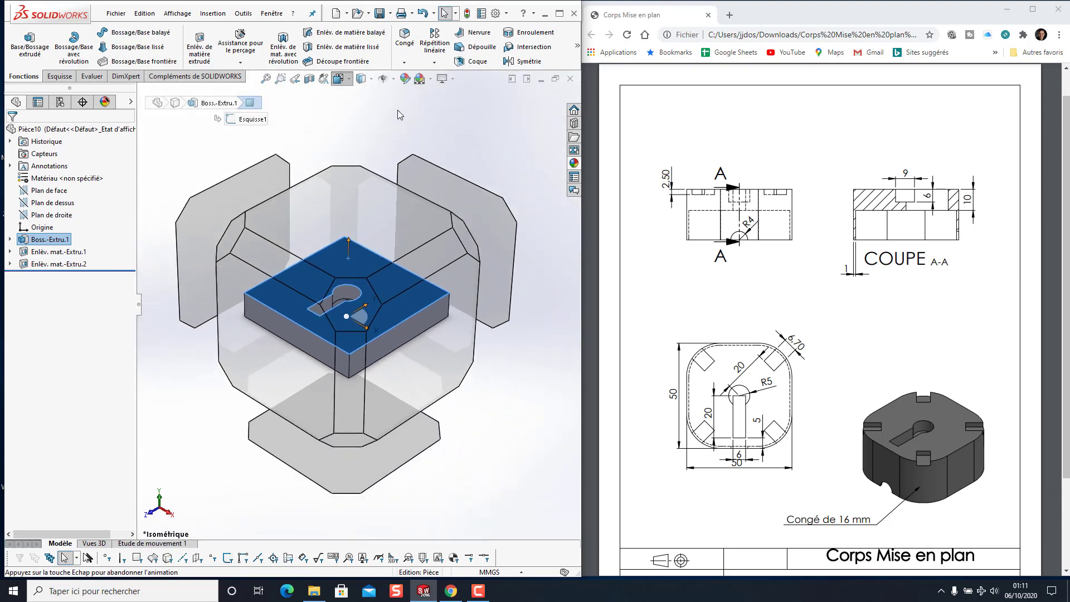
{"action": "left_click", "coordinate": [402, 141]}
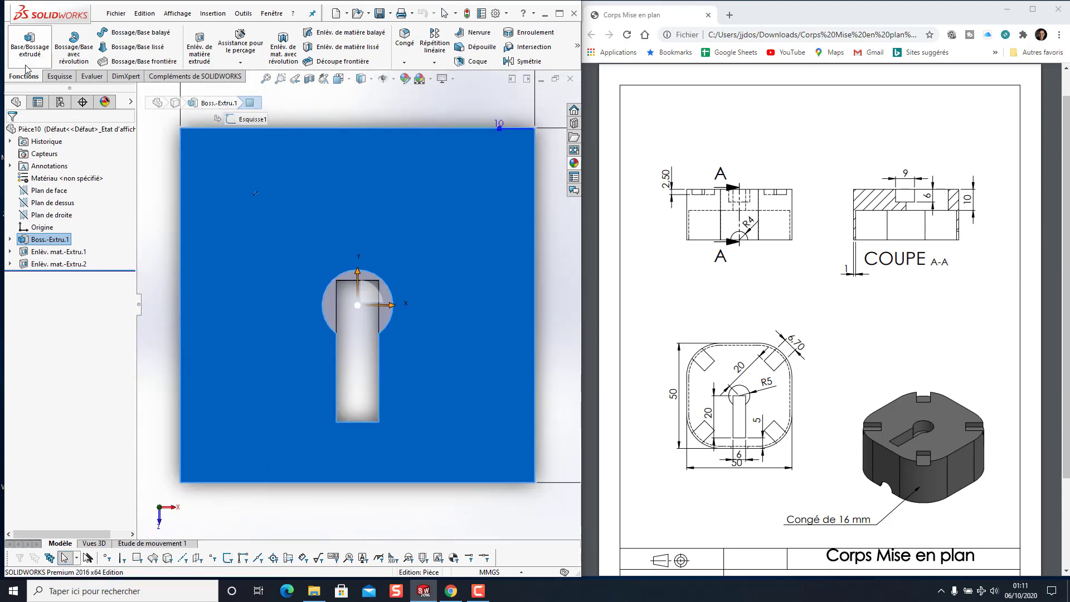
{"action": "left_click", "coordinate": [59, 76]}
{"action": "left_click", "coordinate": [97, 32]}
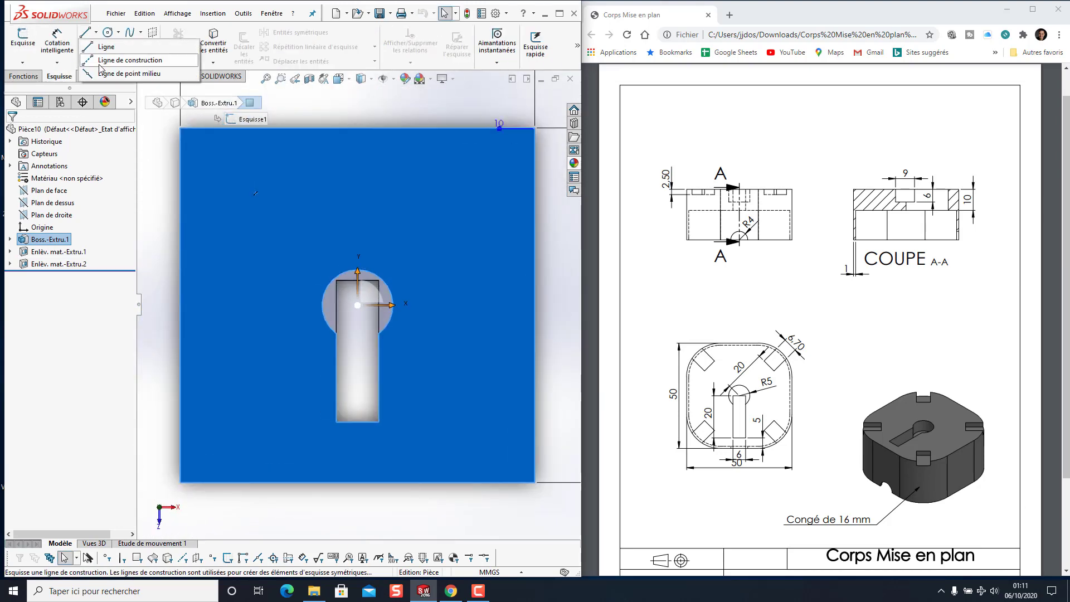
{"action": "left_click", "coordinate": [110, 58]}
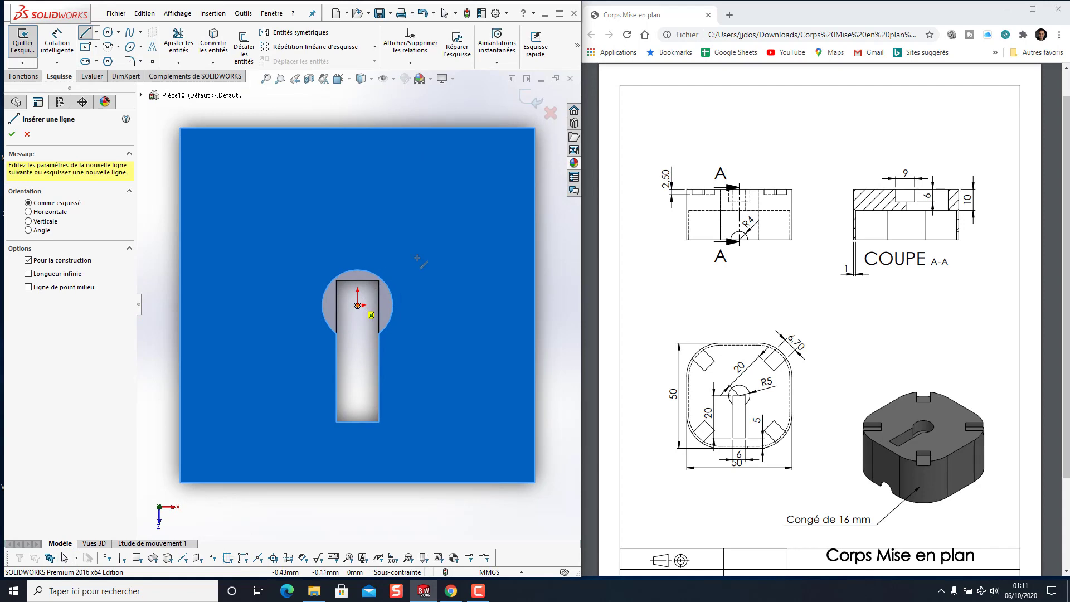
{"action": "left_click", "coordinate": [358, 305]}
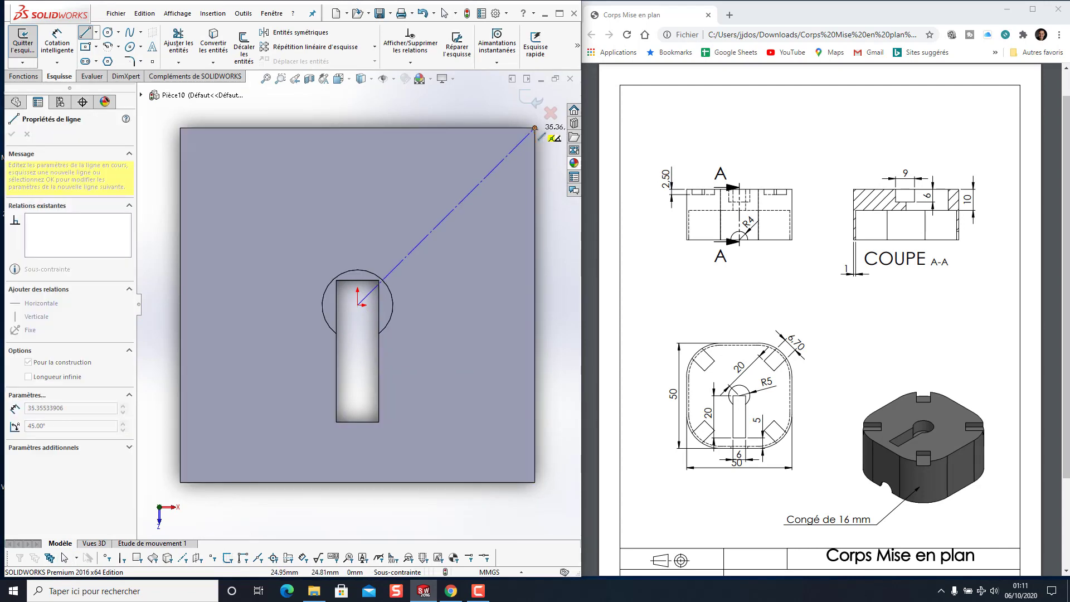
{"action": "left_click", "coordinate": [534, 129]}
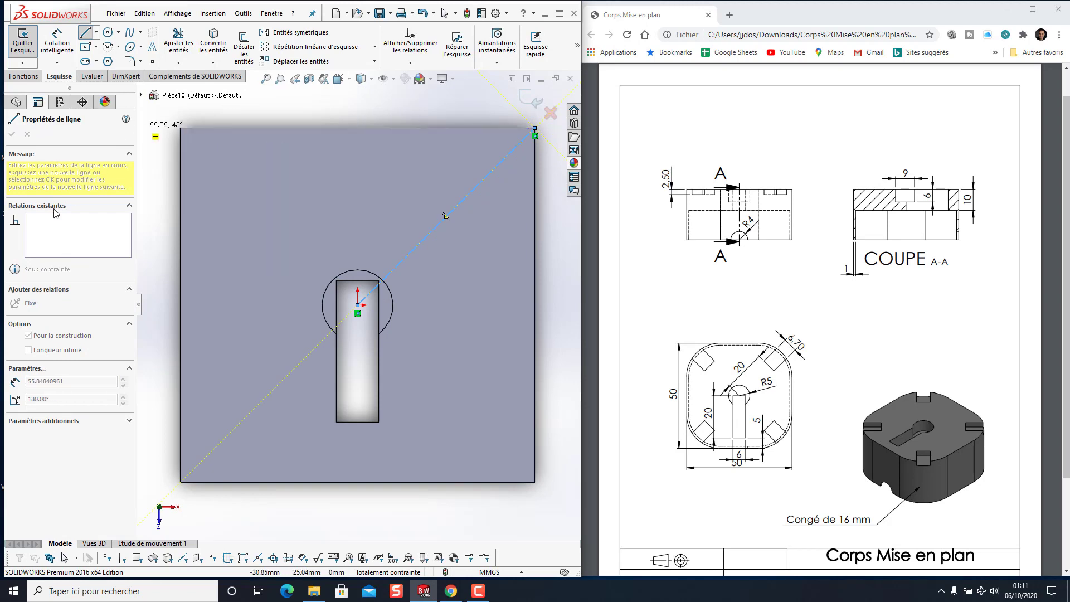
{"action": "key", "text": "Escape"}
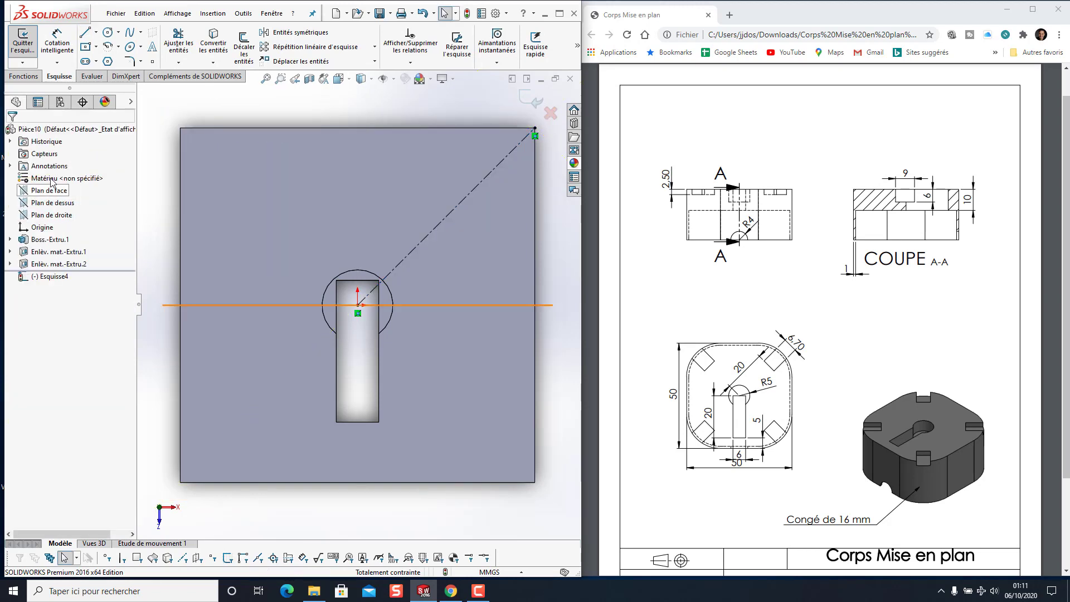
Sketch a centre-and-corner rectangle about 9 mm wide, centred on and aligned with the diagonal construction line, extending past the block's corner
{"action": "left_click", "coordinate": [97, 50]}
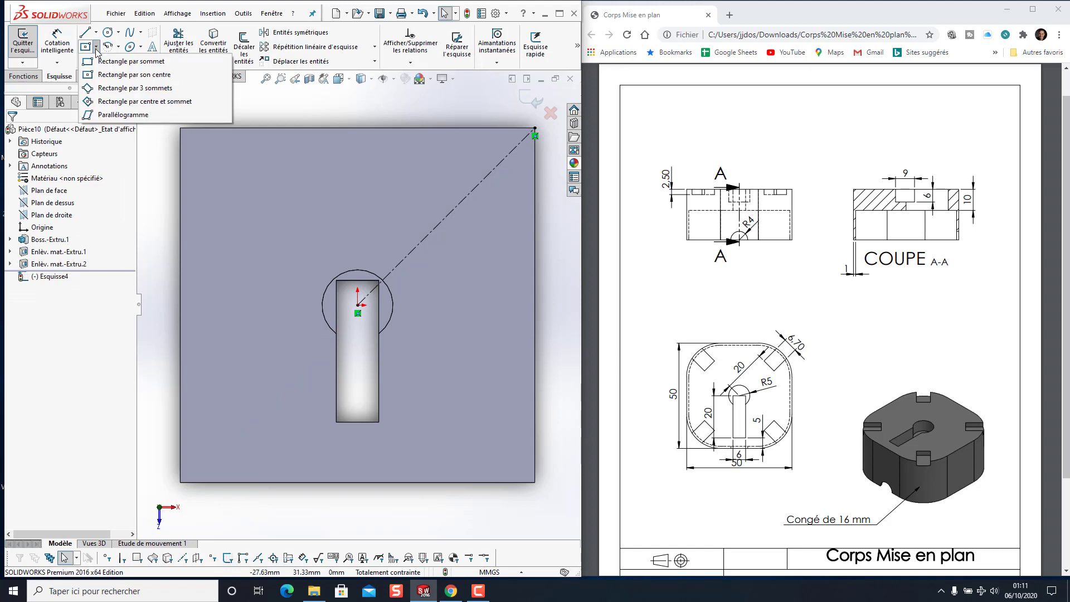
{"action": "left_click", "coordinate": [165, 103]}
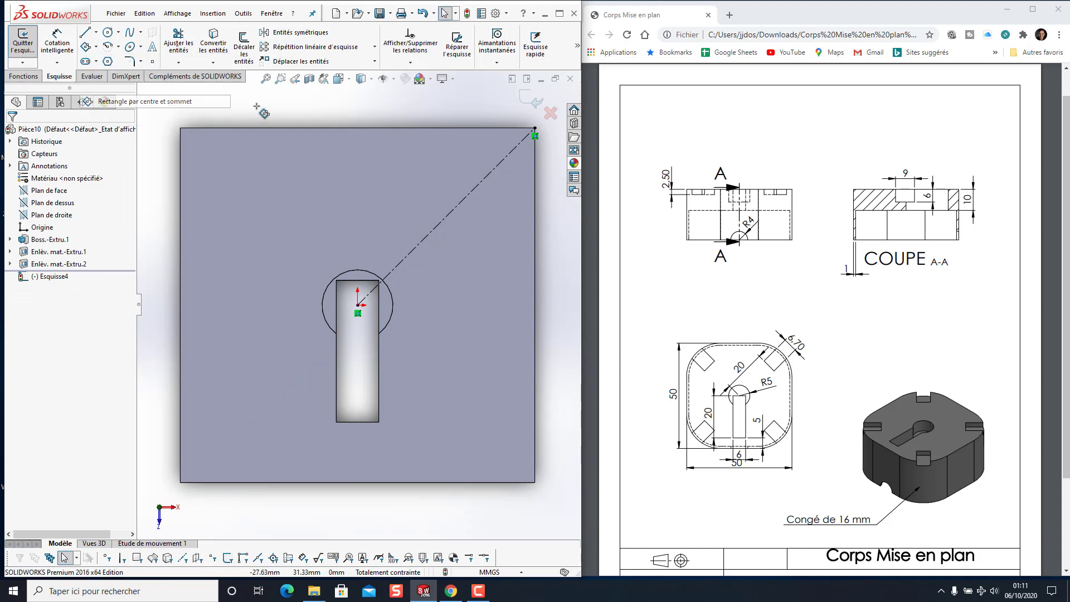
{"action": "left_click", "coordinate": [476, 188]}
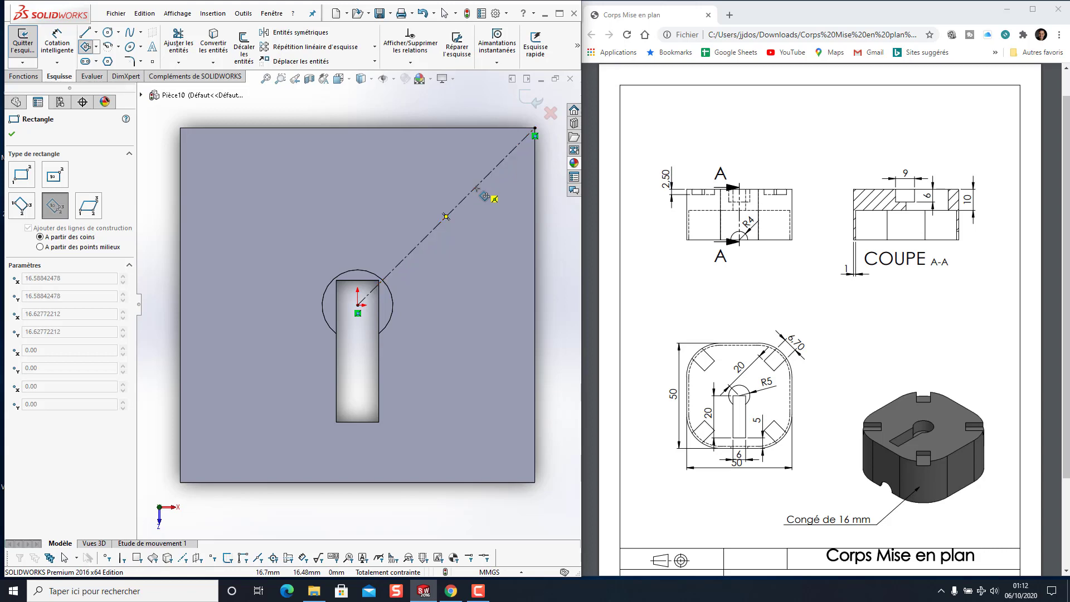
{"action": "left_click", "coordinate": [535, 129]}
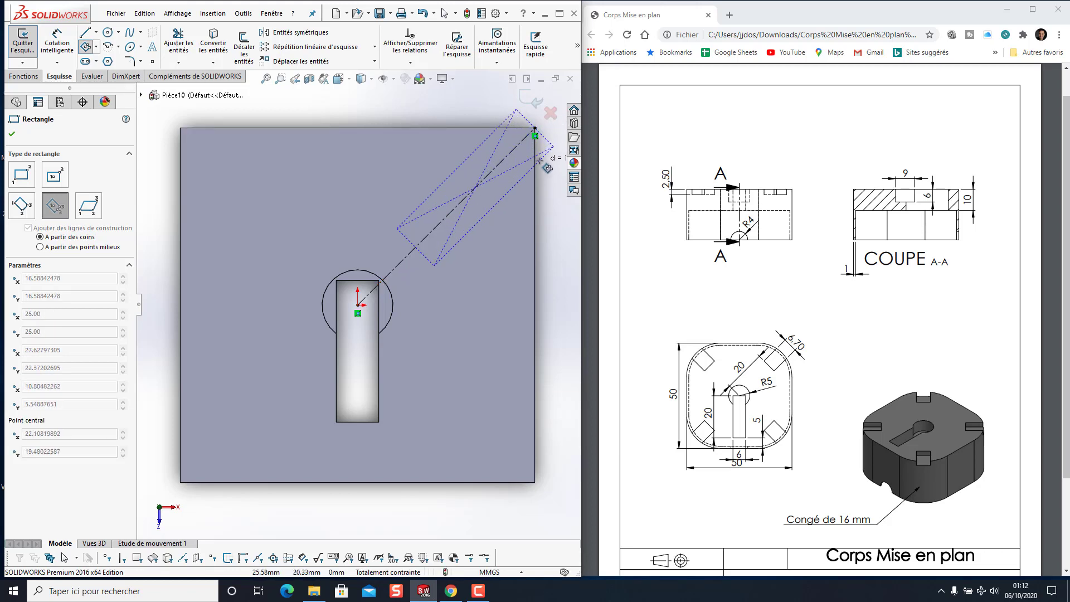
{"action": "left_click", "coordinate": [541, 164]}
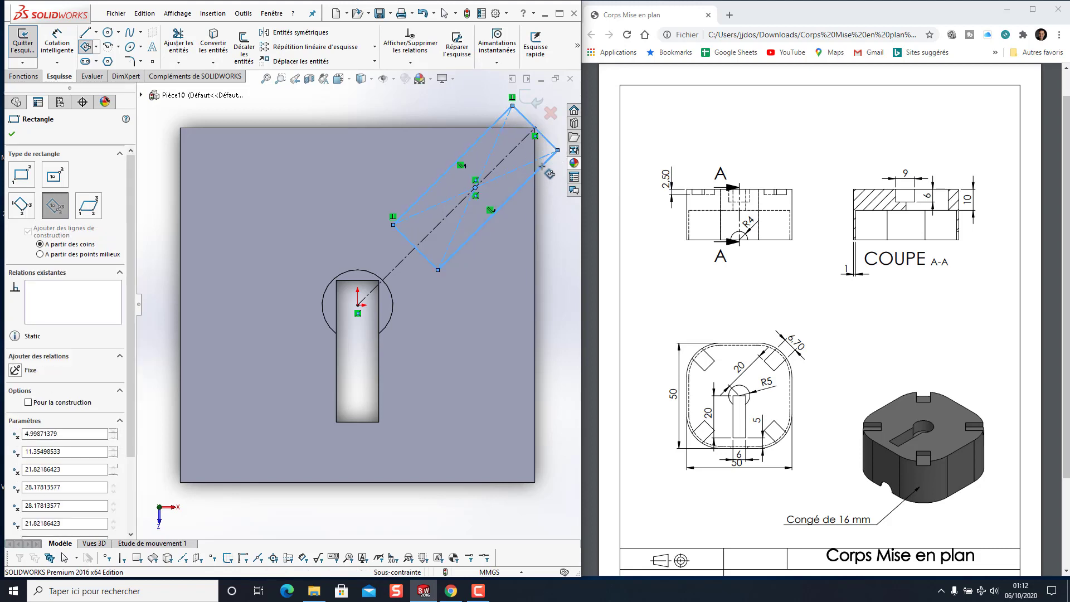
Dimension the diagonal rectangle's short outer side to 6.7 mm
{"action": "left_click", "coordinate": [57, 44]}
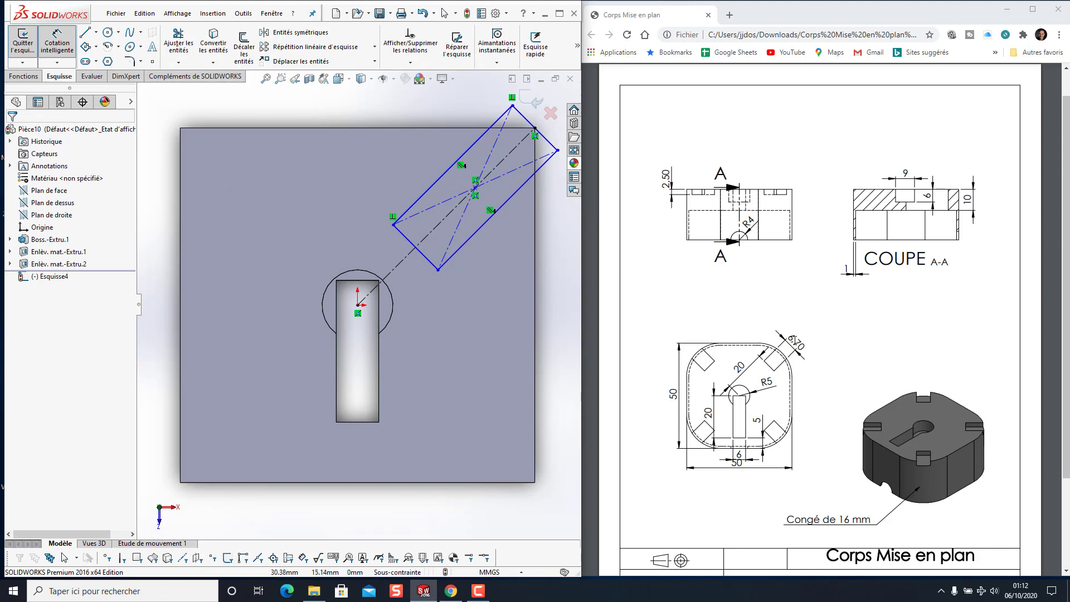
{"action": "left_click", "coordinate": [524, 119]}
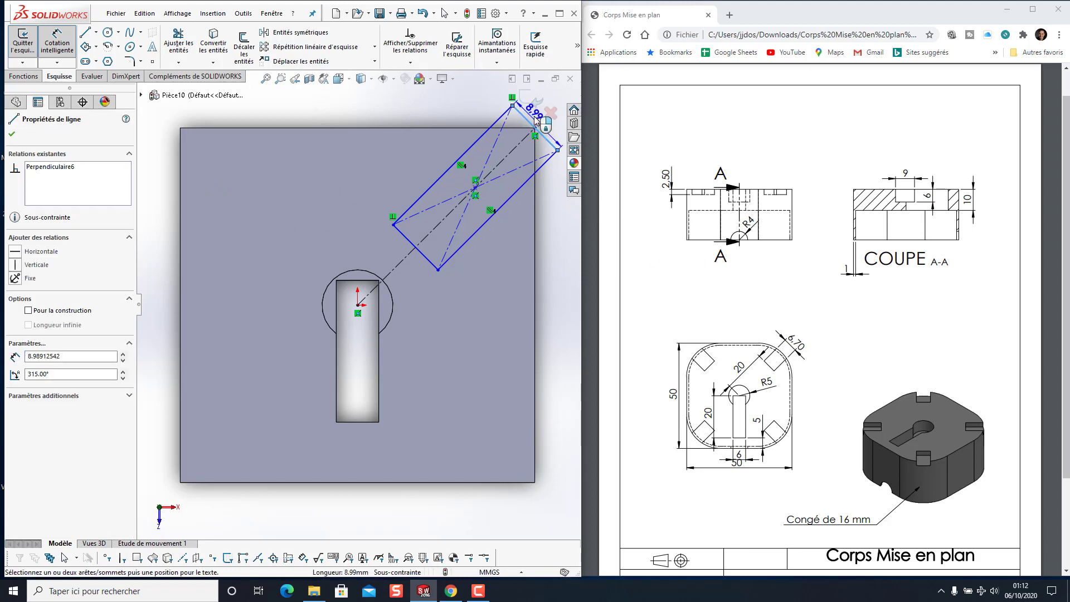
{"action": "left_click", "coordinate": [563, 122]}
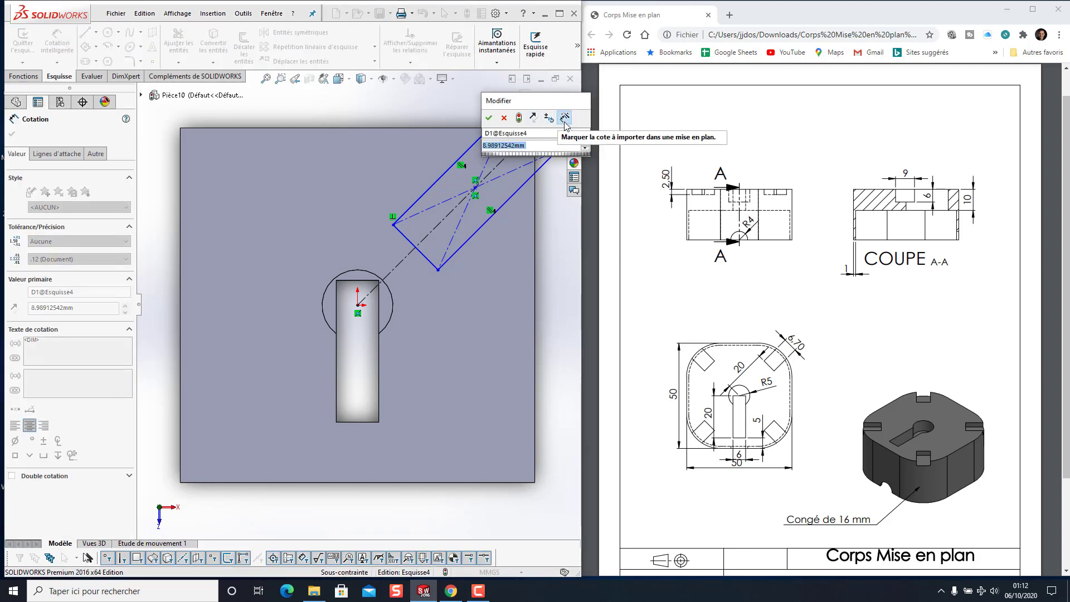
{"action": "type", "text": "6.7"}
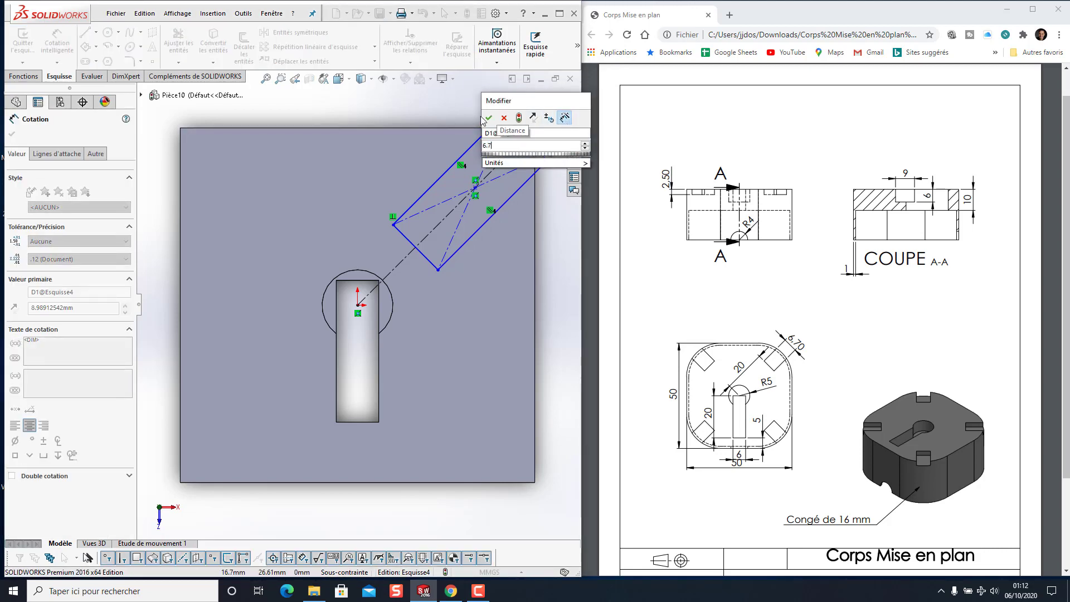
{"action": "left_click", "coordinate": [487, 118]}
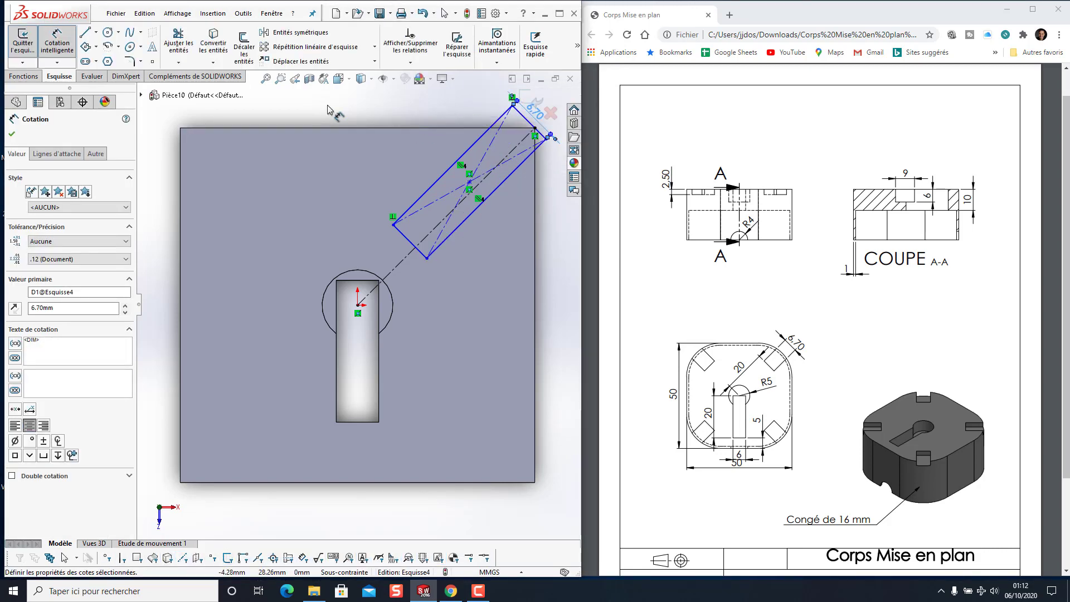
Add a midpoint relation (Point milieu) between the rectangle's short outer side and the construction line's endpoint at the block's corner
{"action": "left_click", "coordinate": [410, 62]}
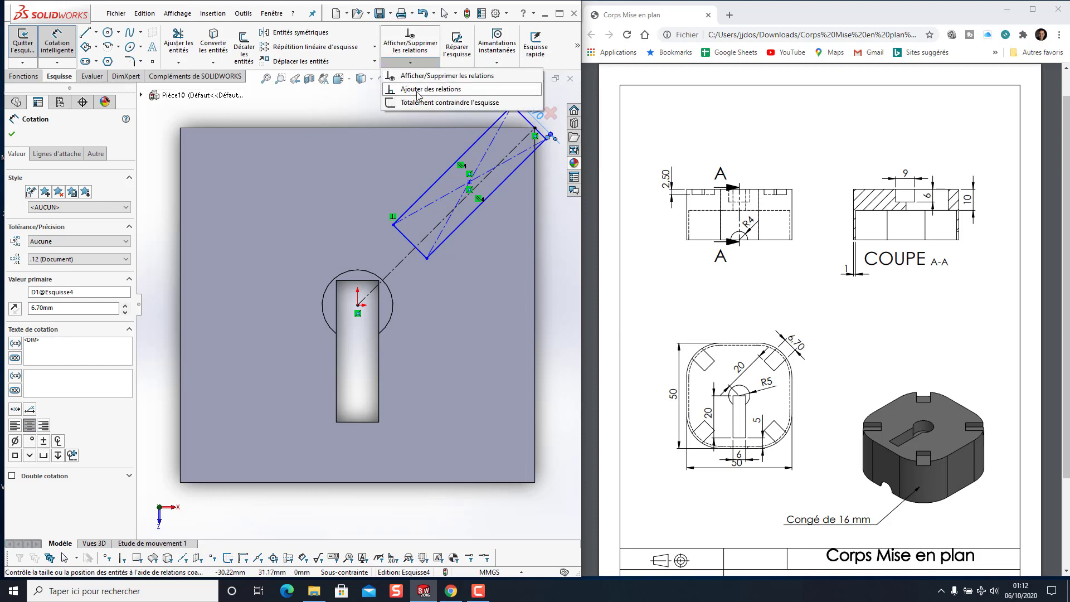
{"action": "left_click", "coordinate": [417, 91]}
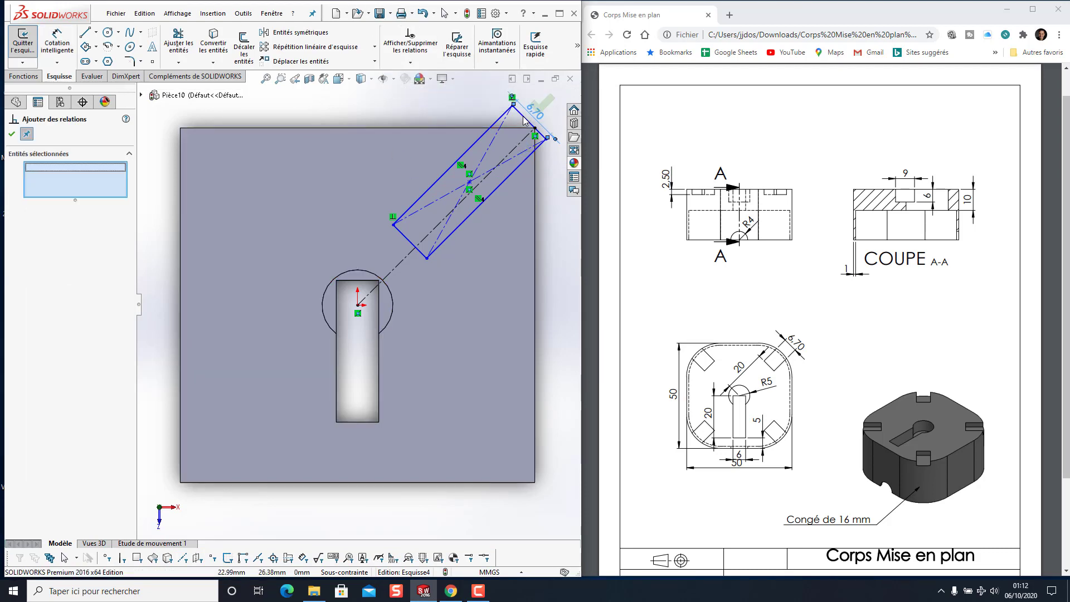
{"action": "left_click", "coordinate": [525, 120]}
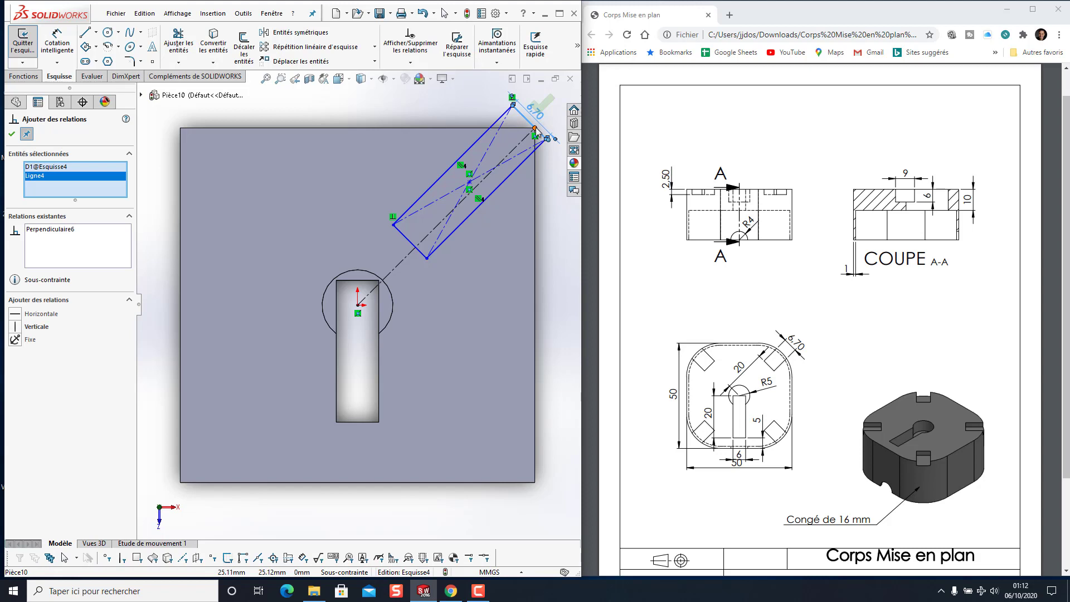
{"action": "left_click", "coordinate": [535, 129]}
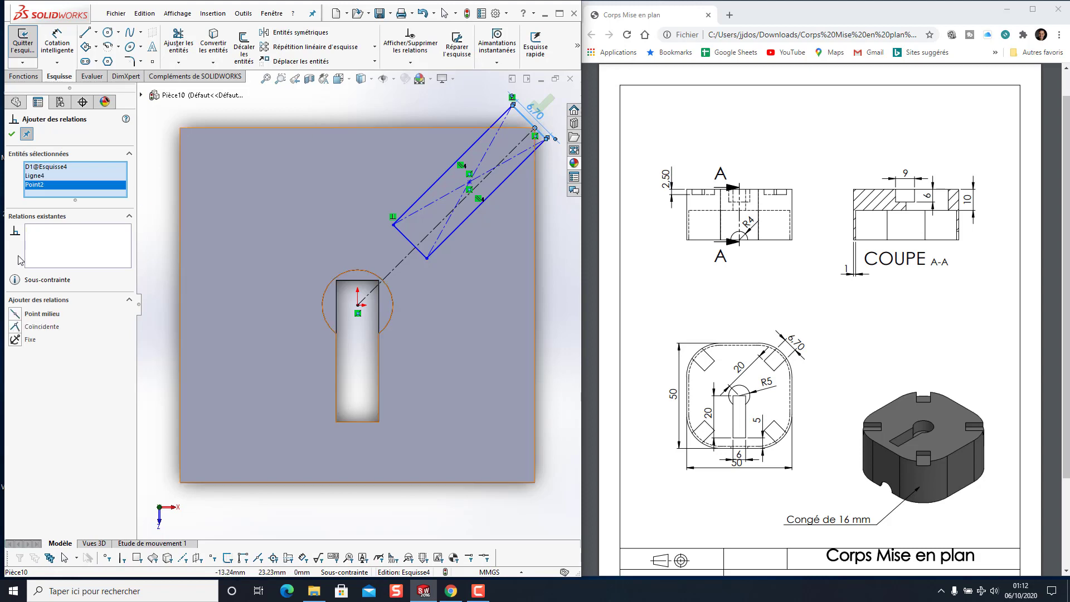
{"action": "left_click", "coordinate": [15, 315]}
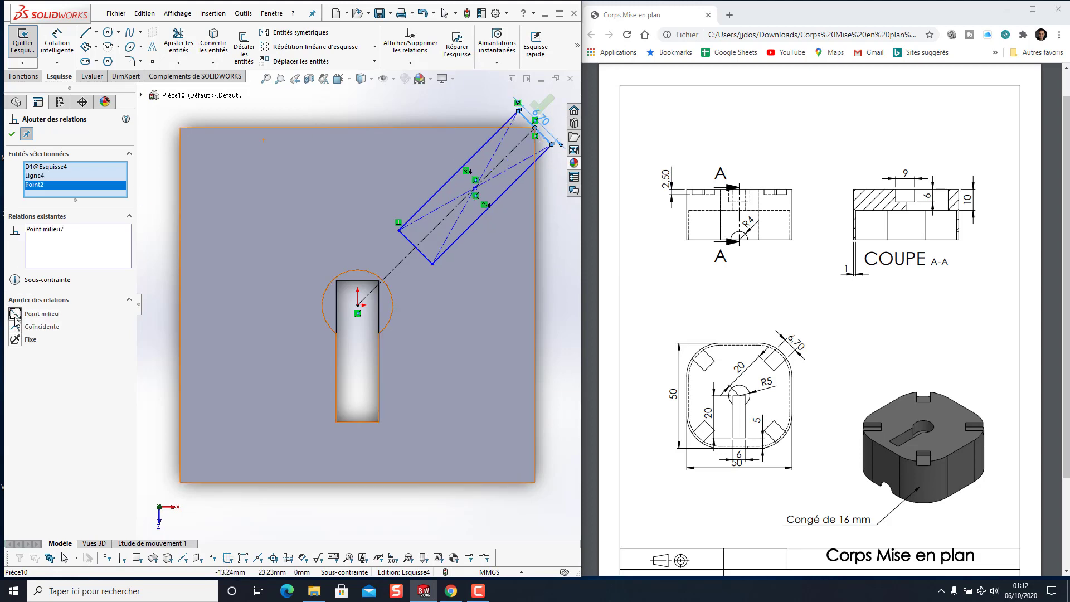
{"action": "left_click", "coordinate": [11, 135]}
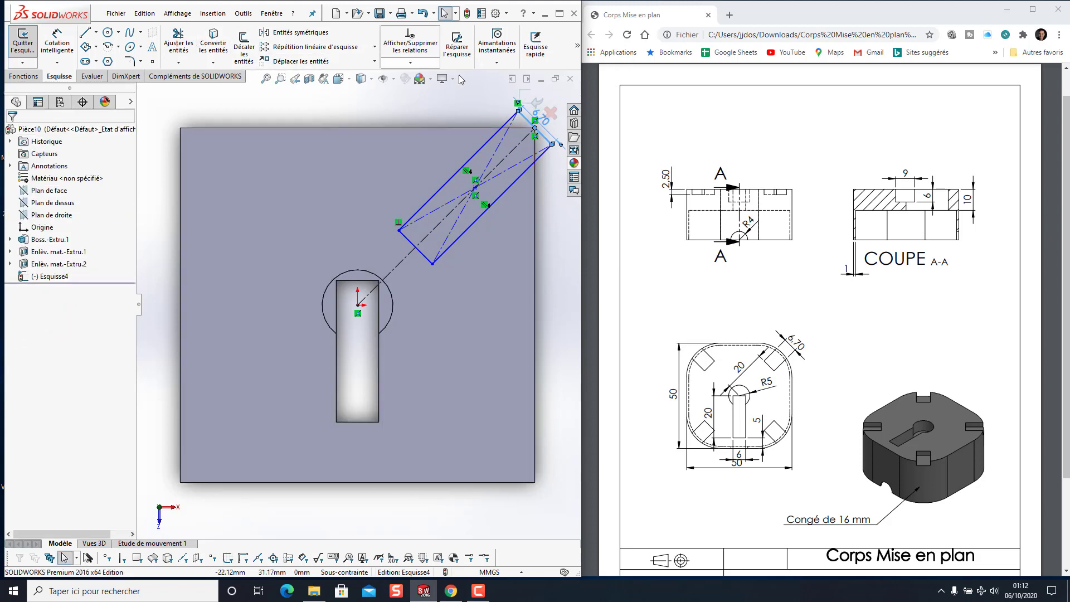
Start adding a sketch relation and clear every leftover or wrongly picked entity from its selection
{"action": "left_click", "coordinate": [410, 63]}
{"action": "left_click", "coordinate": [429, 93]}
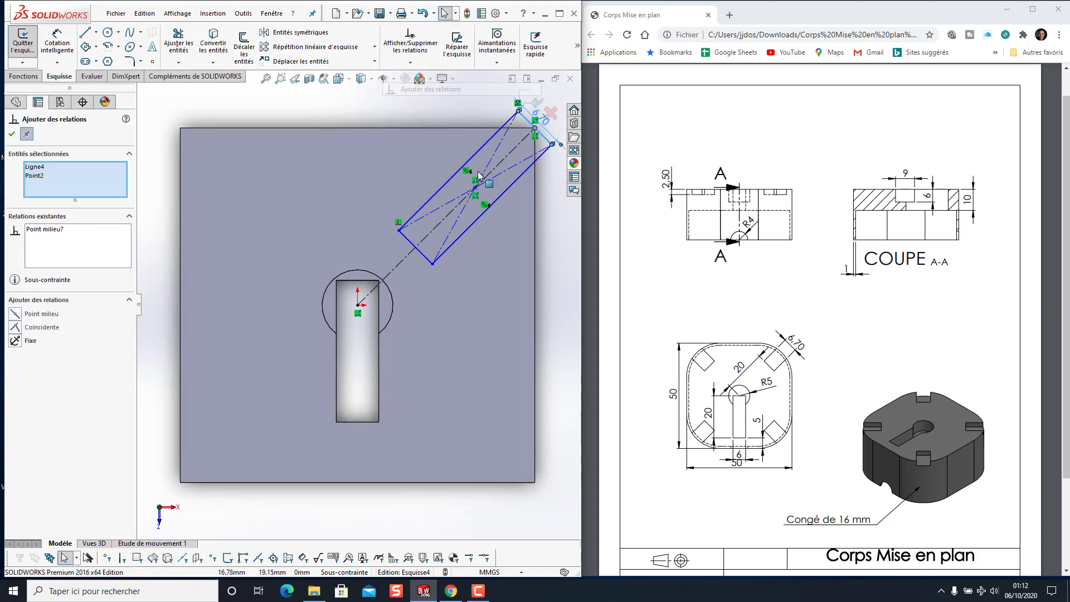
{"action": "left_click", "coordinate": [496, 200]}
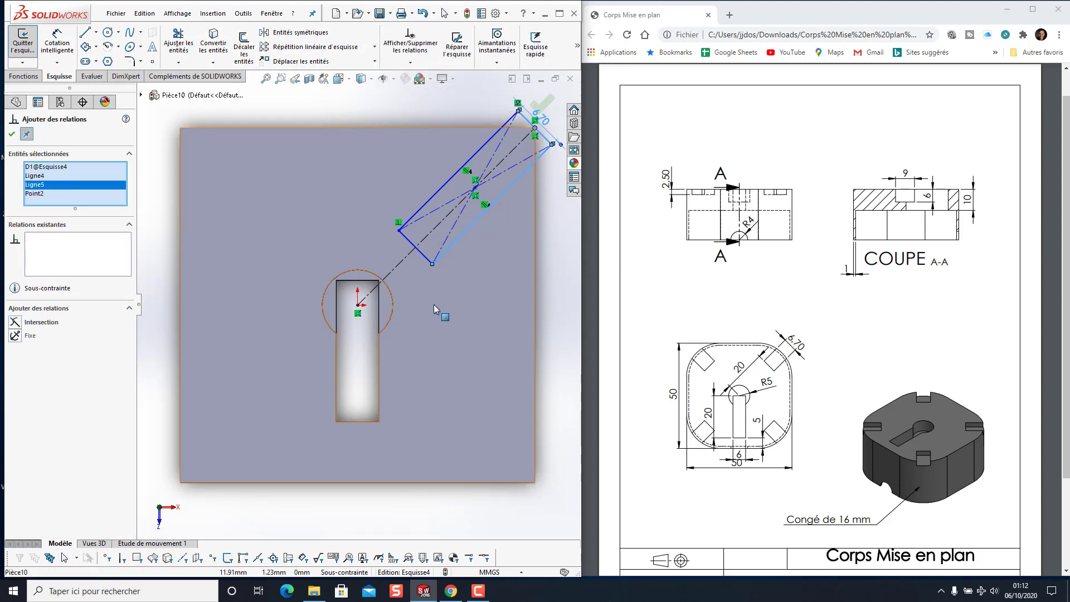
{"action": "left_click", "coordinate": [400, 264]}
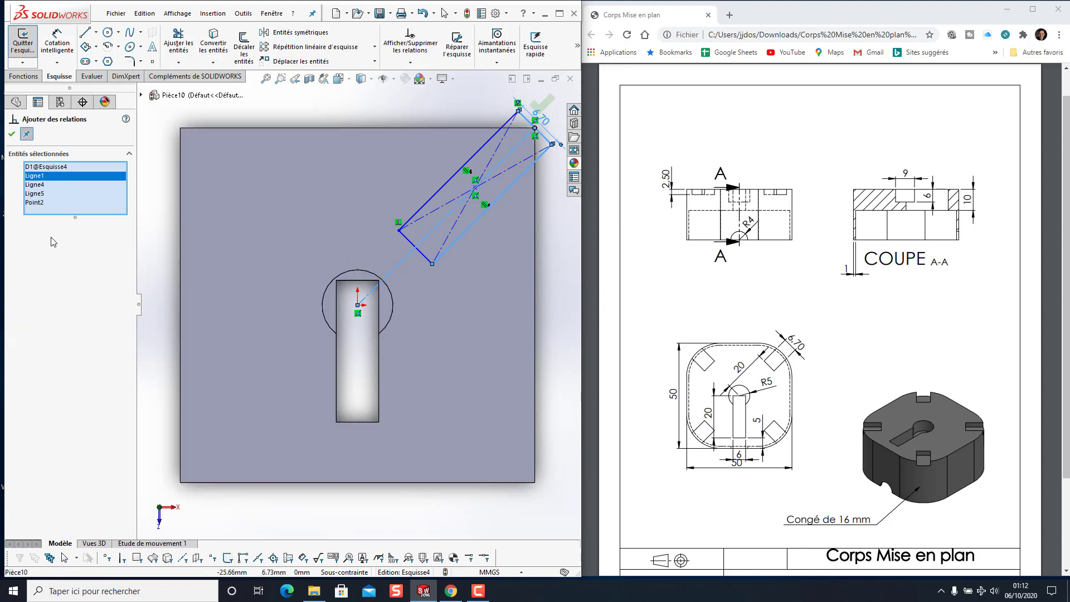
{"action": "left_click", "coordinate": [46, 171]}
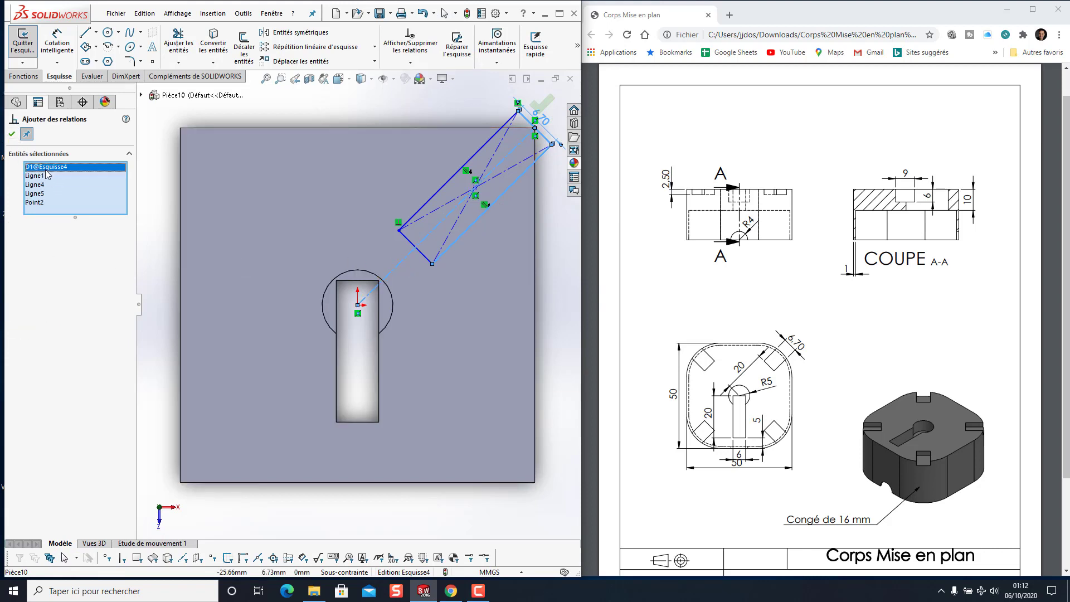
{"action": "key", "text": "Delete"}
{"action": "key", "text": "Delete"}
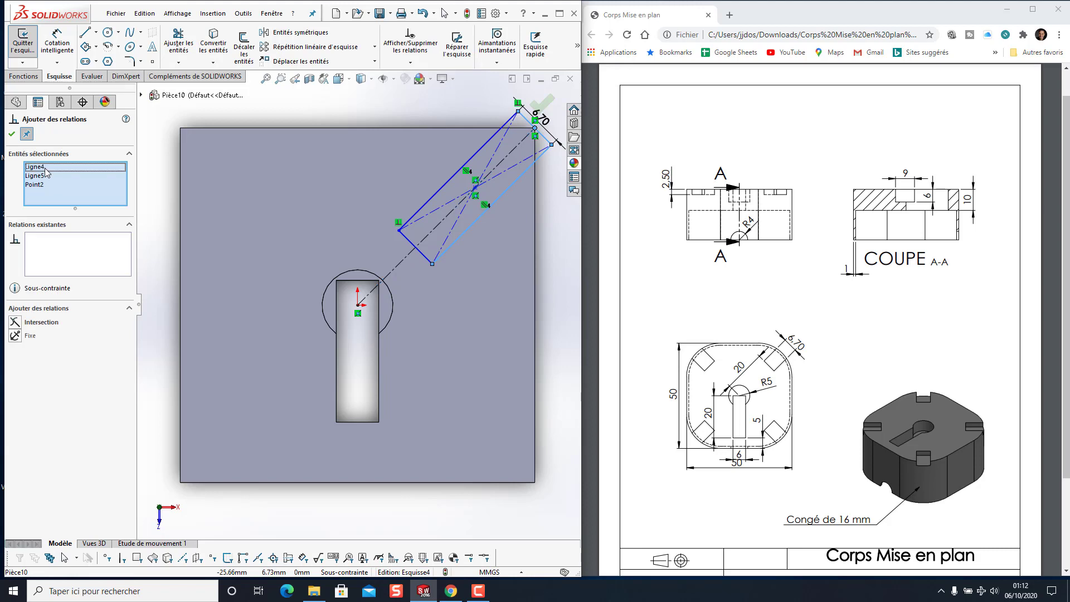
{"action": "key", "text": "Delete"}
{"action": "left_click", "coordinate": [44, 170]}
{"action": "key", "text": "Delete"}
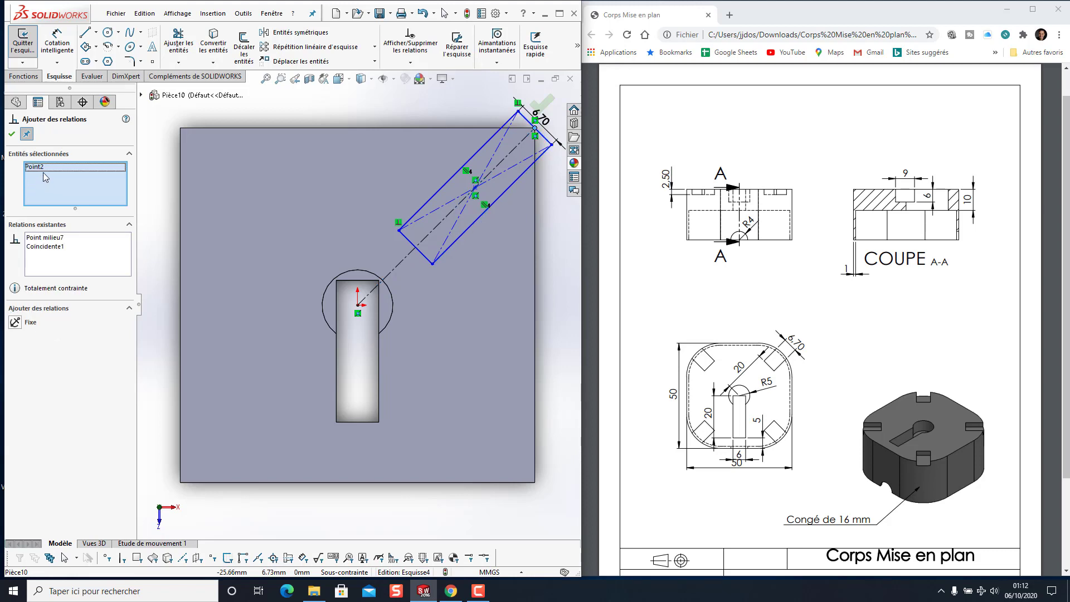
{"action": "left_click", "coordinate": [44, 170]}
{"action": "key", "text": "Delete"}
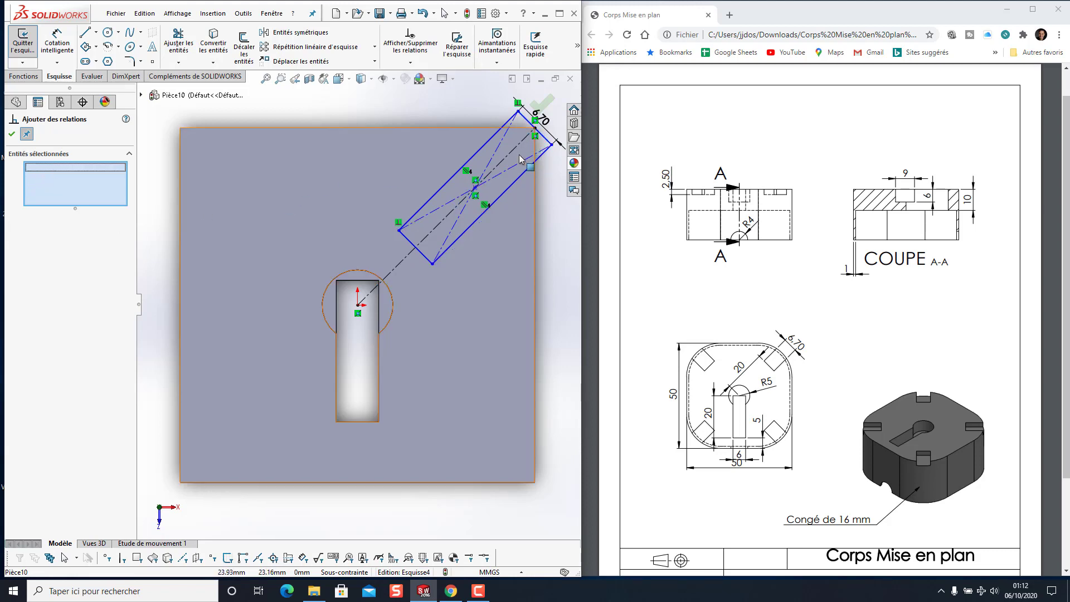
Add a parallel relation (Parallèle) between the rectangle's lower long side and the diagonal construction line
{"action": "left_click", "coordinate": [505, 195]}
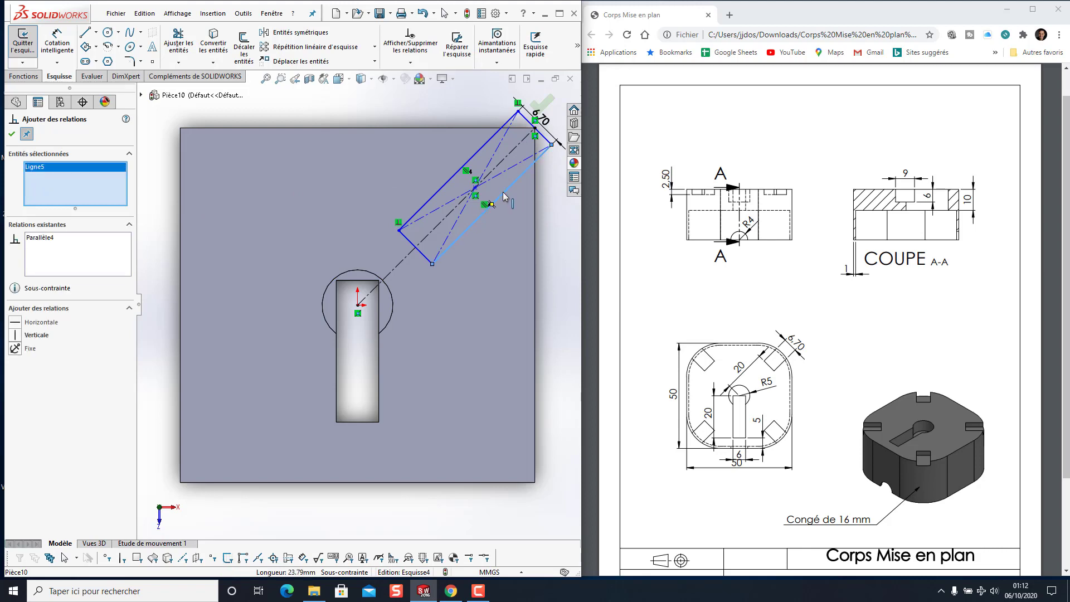
{"action": "left_click", "coordinate": [399, 262]}
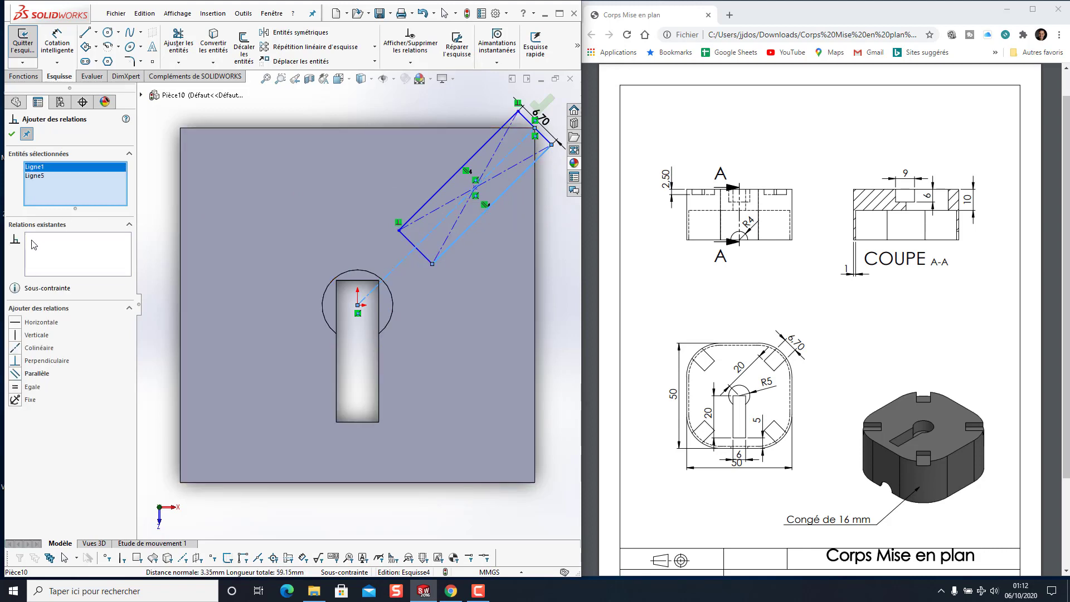
{"action": "left_click", "coordinate": [17, 374]}
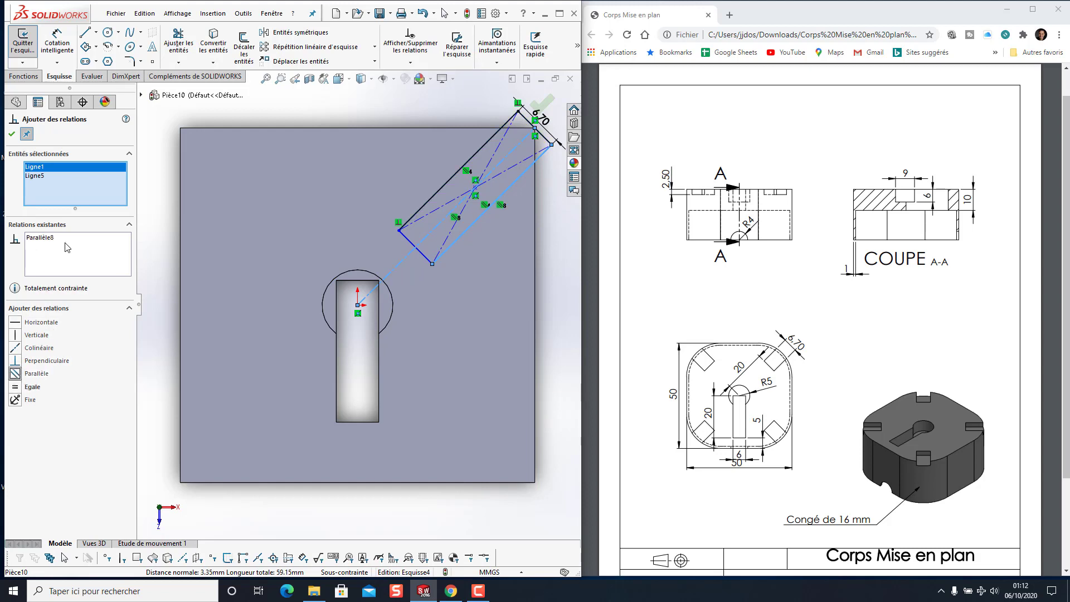
{"action": "left_click", "coordinate": [11, 136]}
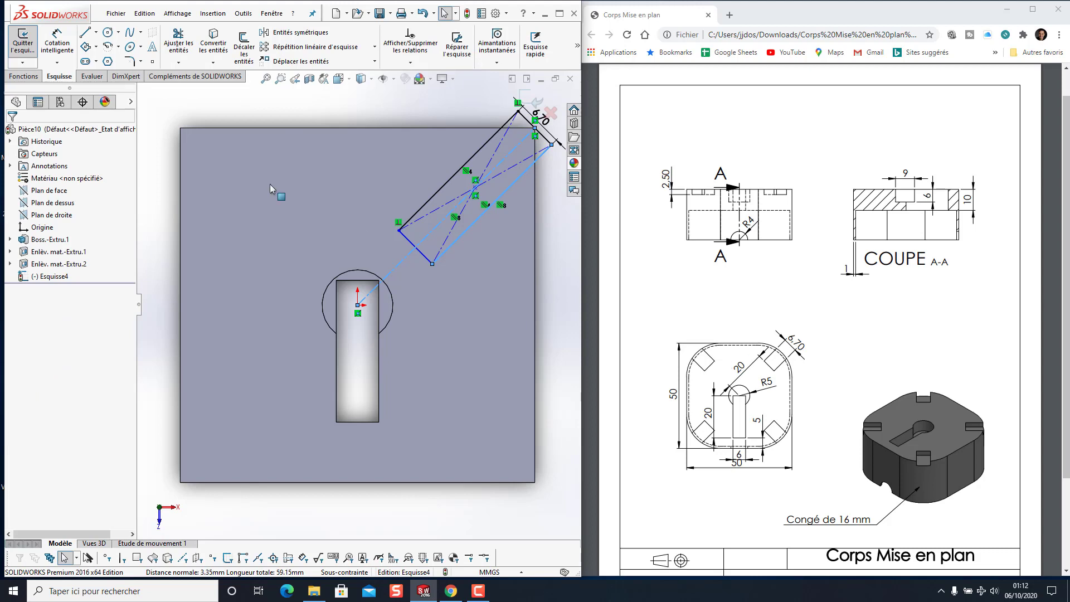
{"action": "left_click", "coordinate": [58, 43]}
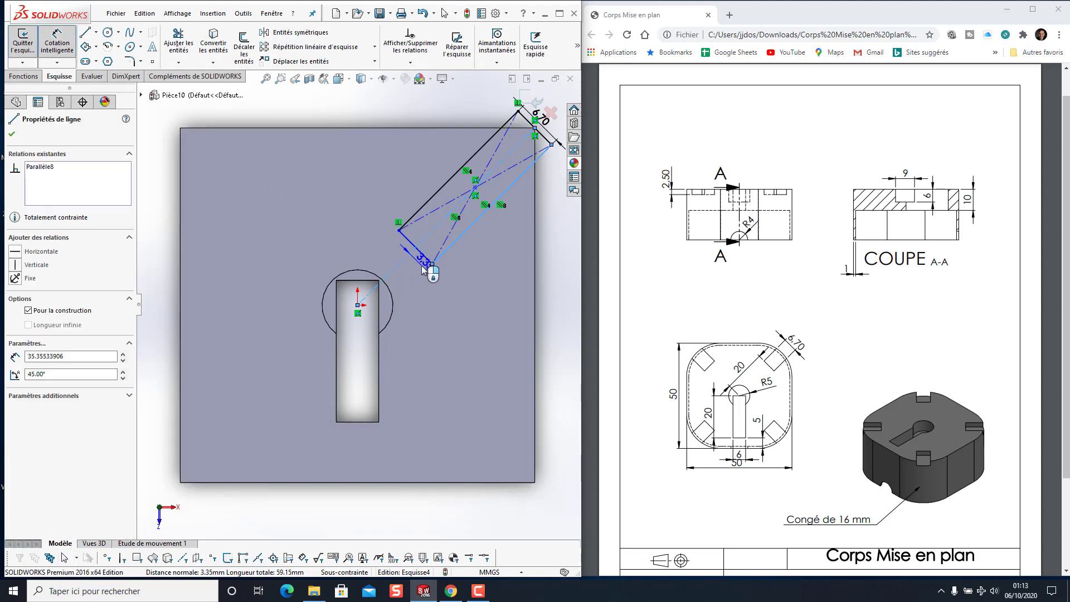
{"action": "left_click", "coordinate": [357, 304]}
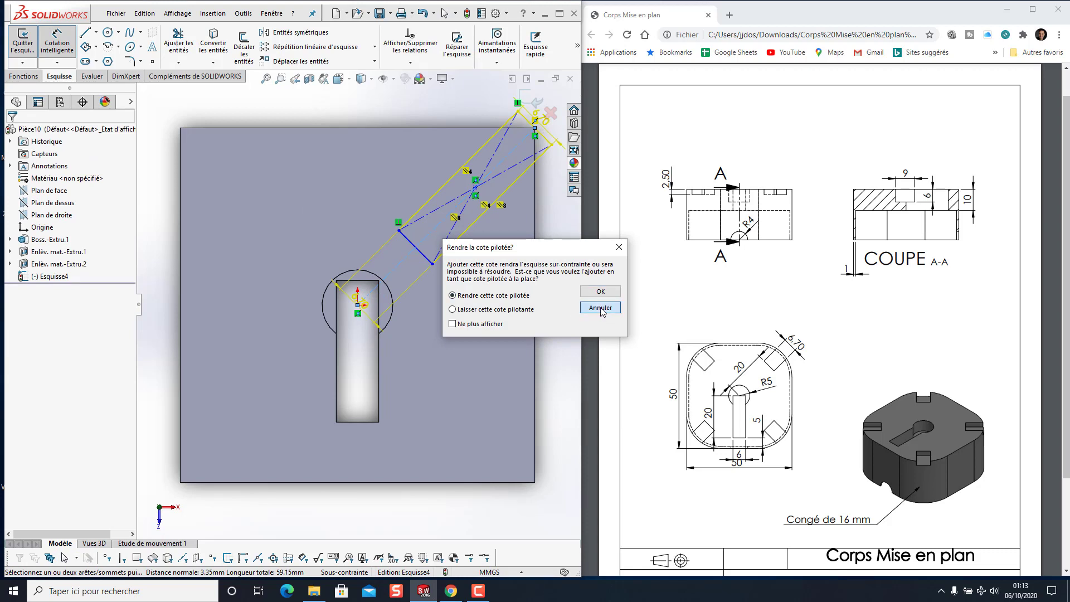
{"action": "left_click", "coordinate": [600, 309]}
{"action": "left_click", "coordinate": [54, 43]}
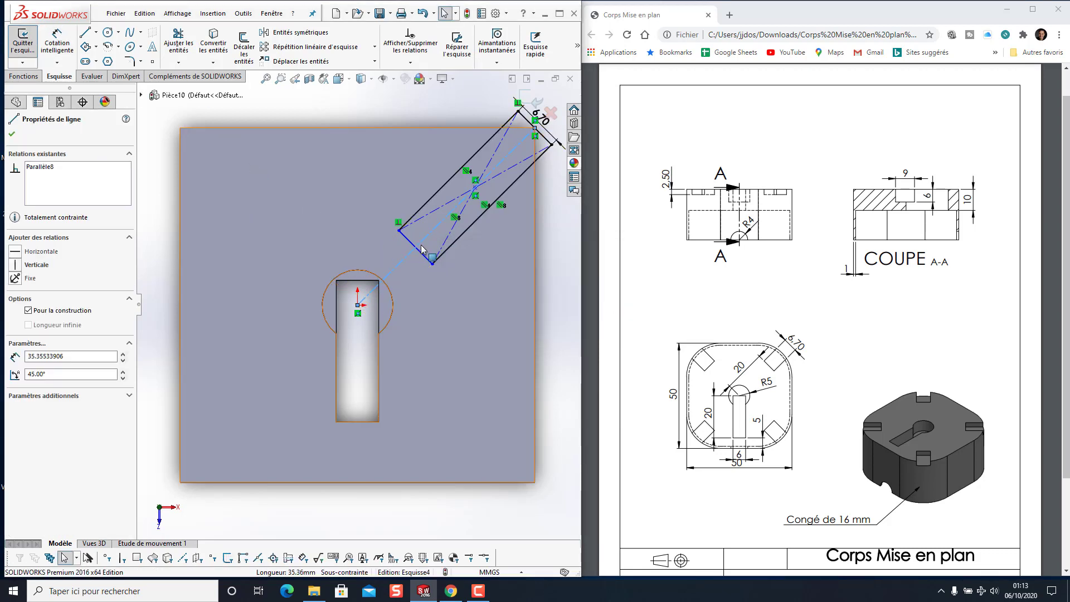
Dimension the distance from the origin to the diagonal rectangle's short inner side to 20 mm
{"action": "left_click", "coordinate": [415, 246]}
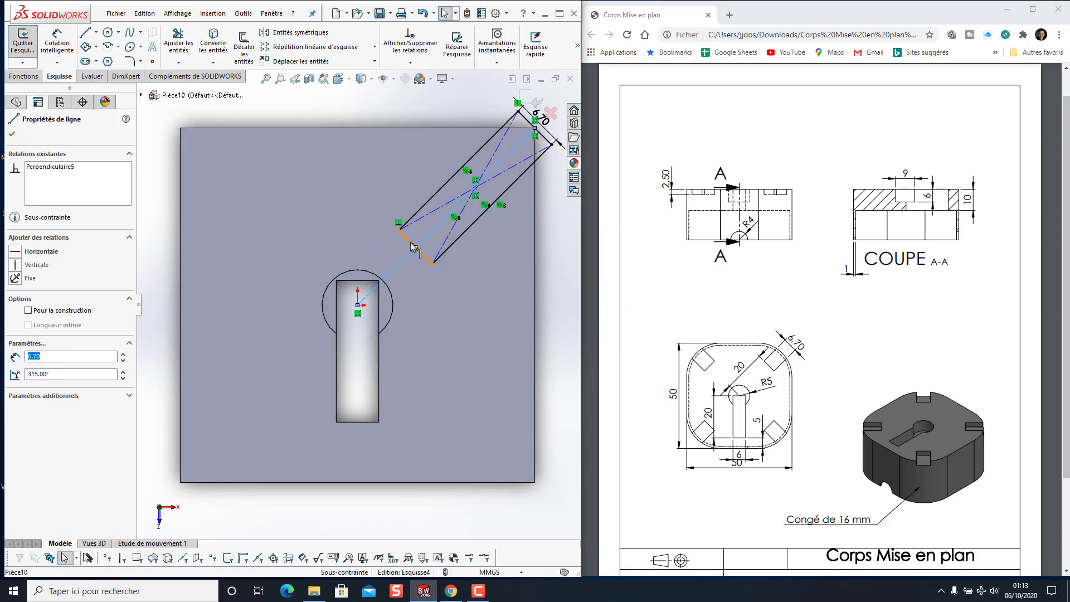
{"action": "left_click", "coordinate": [358, 306]}
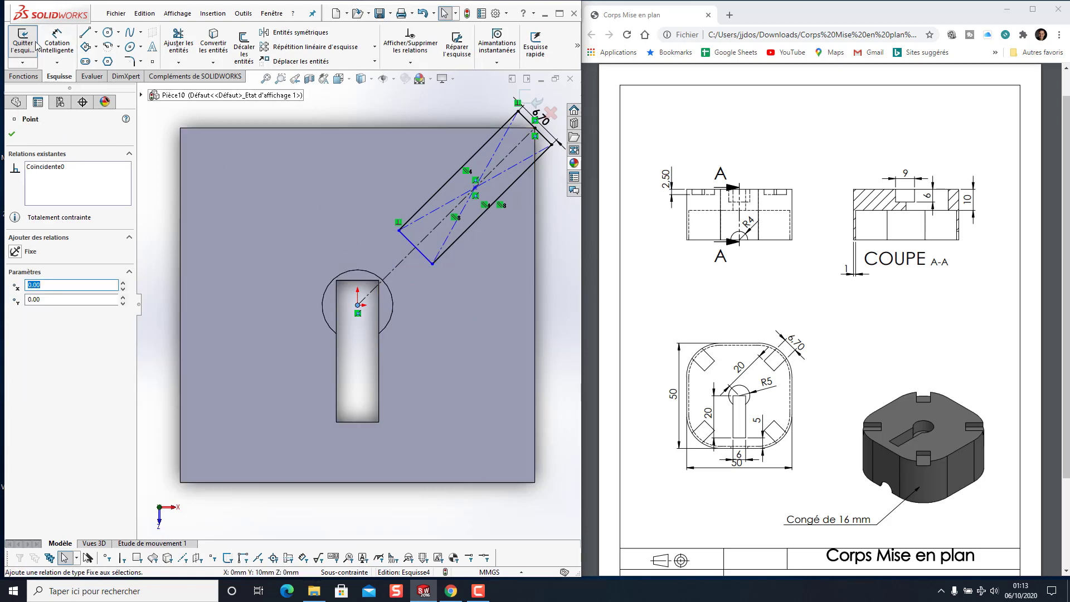
{"action": "left_click", "coordinate": [54, 43]}
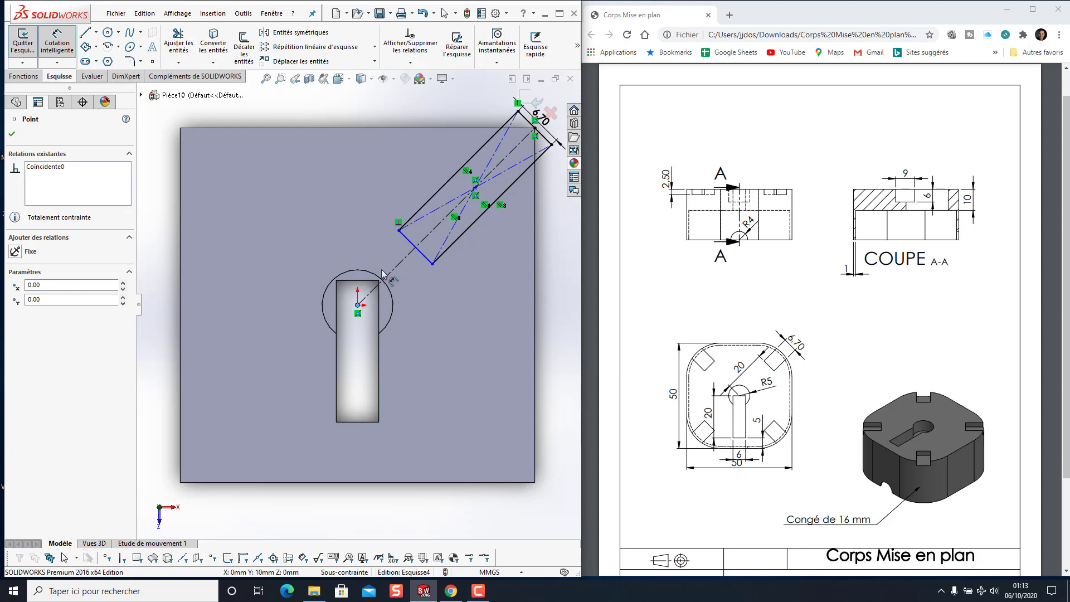
{"action": "left_click", "coordinate": [412, 241]}
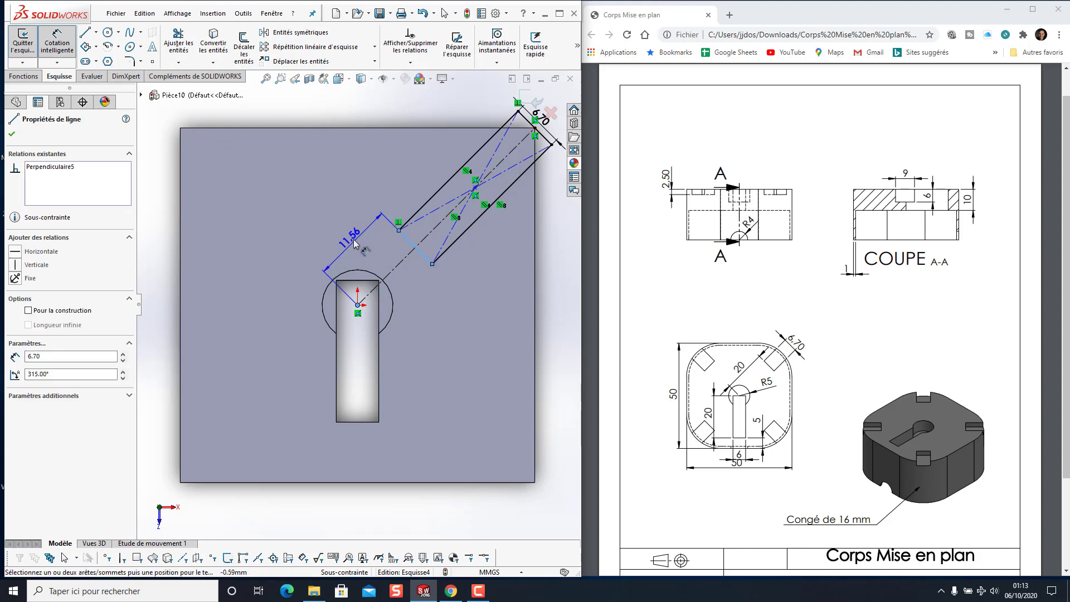
{"action": "left_click", "coordinate": [352, 241]}
{"action": "type", "text": "20"}
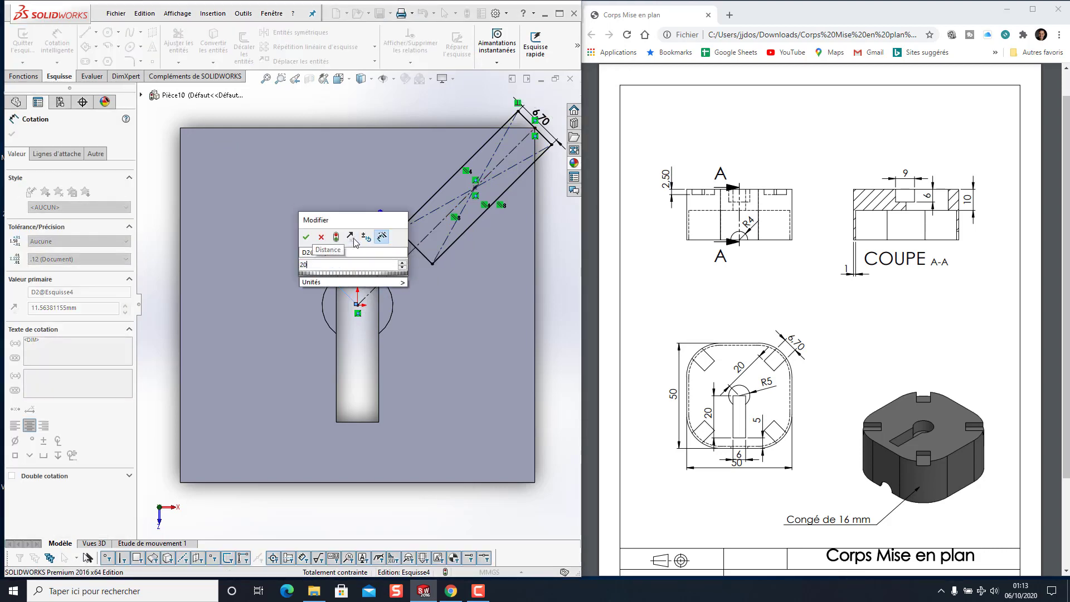
{"action": "key", "text": "Return"}
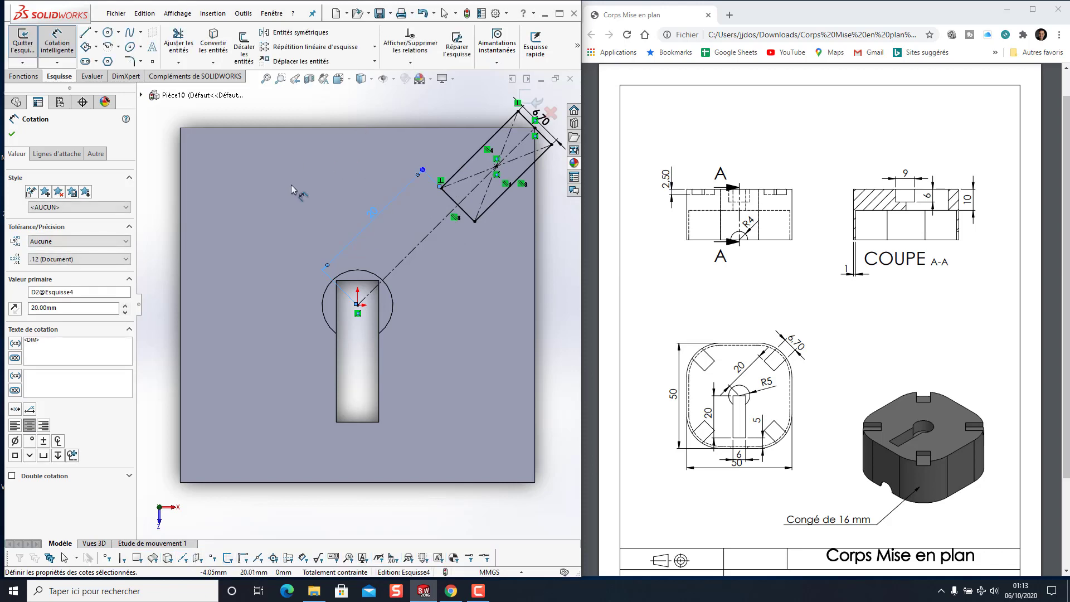
Cut-extrude the diagonal rectangle into the block to a blind depth (Borgne) of 2.5 mm and show the part in isometric view
{"action": "left_click", "coordinate": [24, 78]}
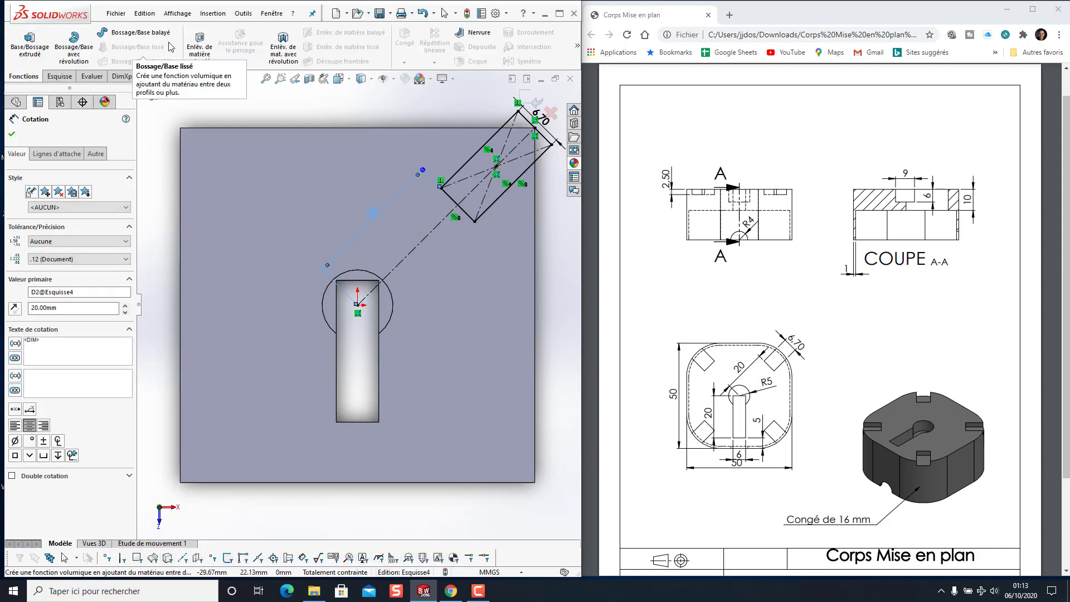
{"action": "left_click", "coordinate": [199, 48]}
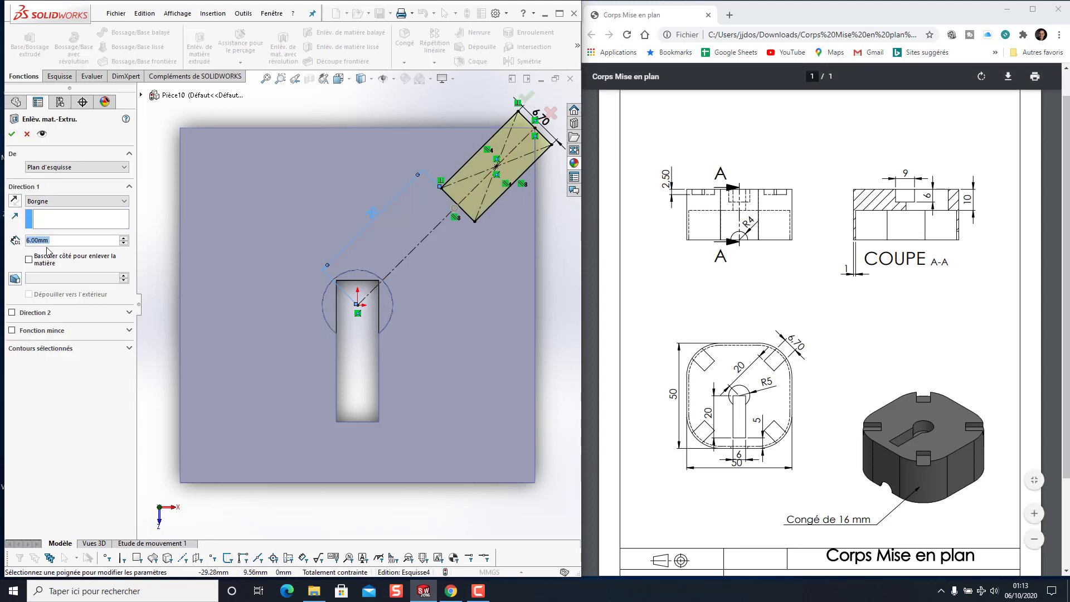
{"action": "type", "text": "2.5"}
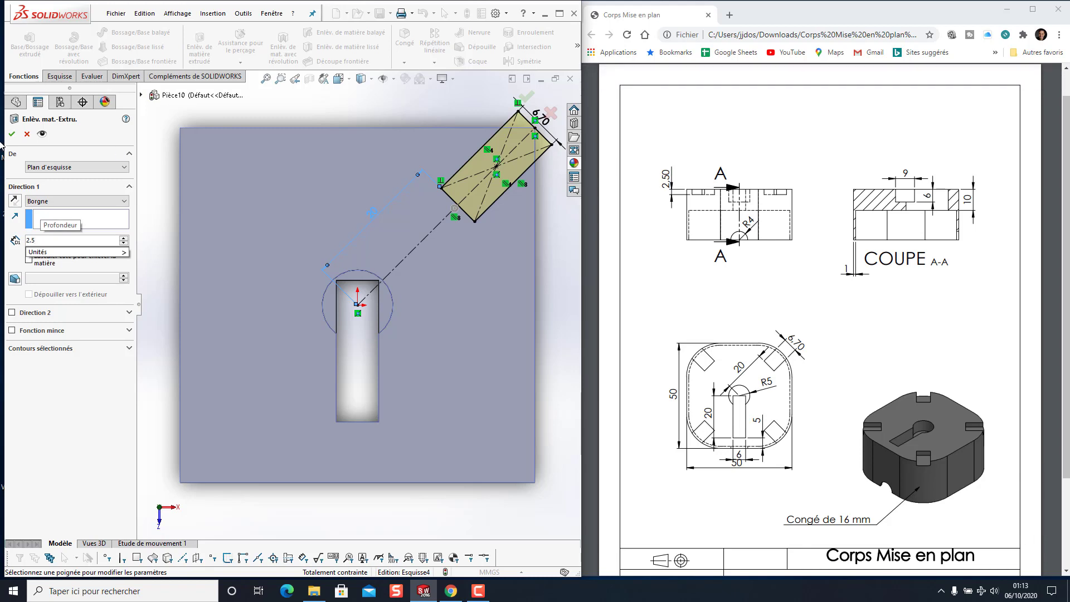
{"action": "key", "text": "Return"}
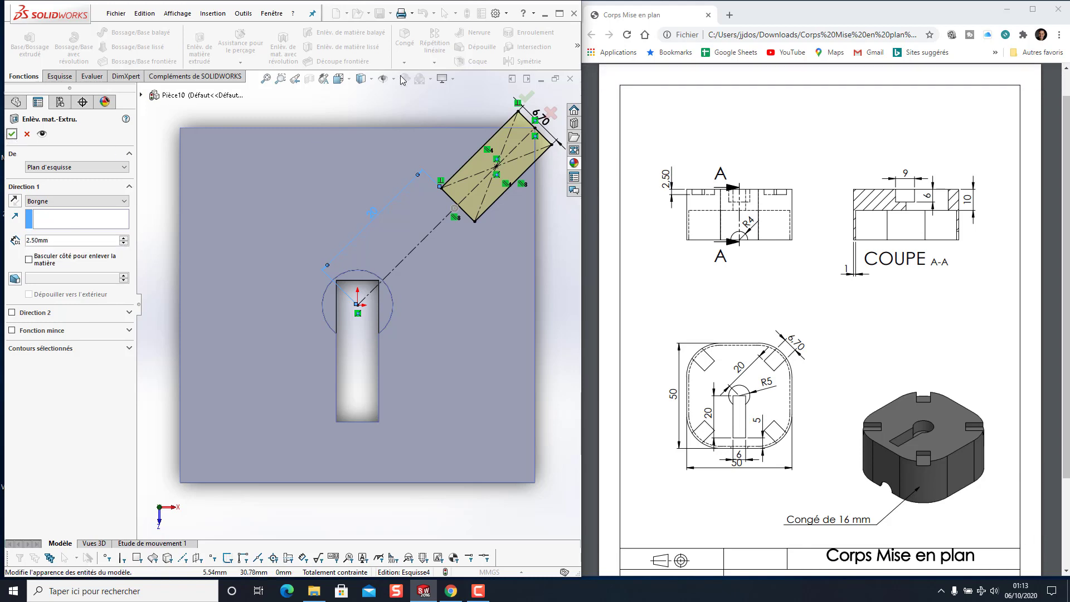
{"action": "left_click", "coordinate": [338, 78]}
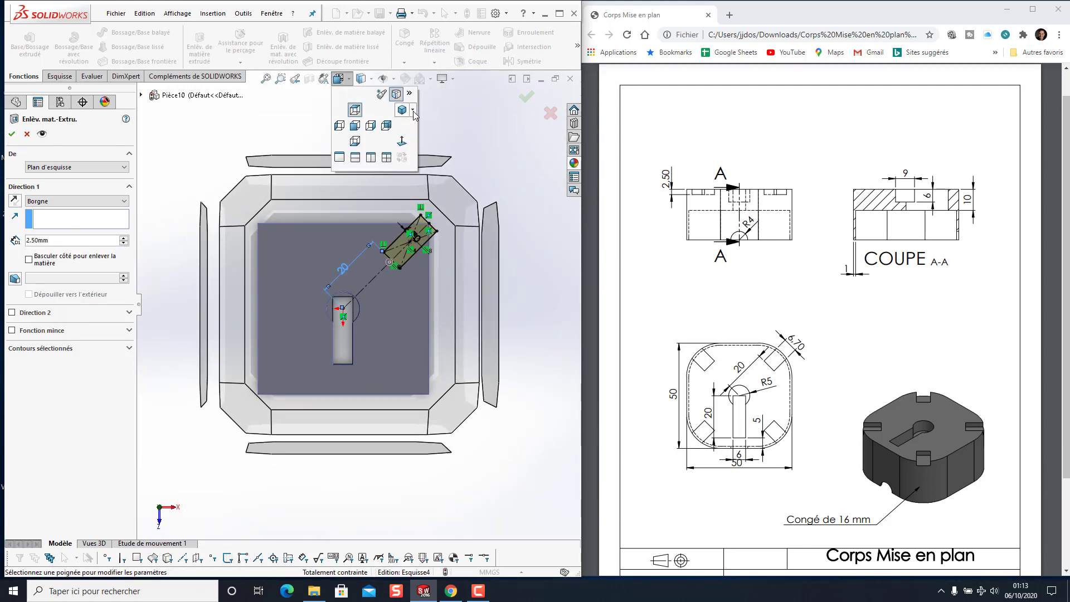
{"action": "left_click", "coordinate": [412, 110]}
{"action": "left_click", "coordinate": [418, 125]}
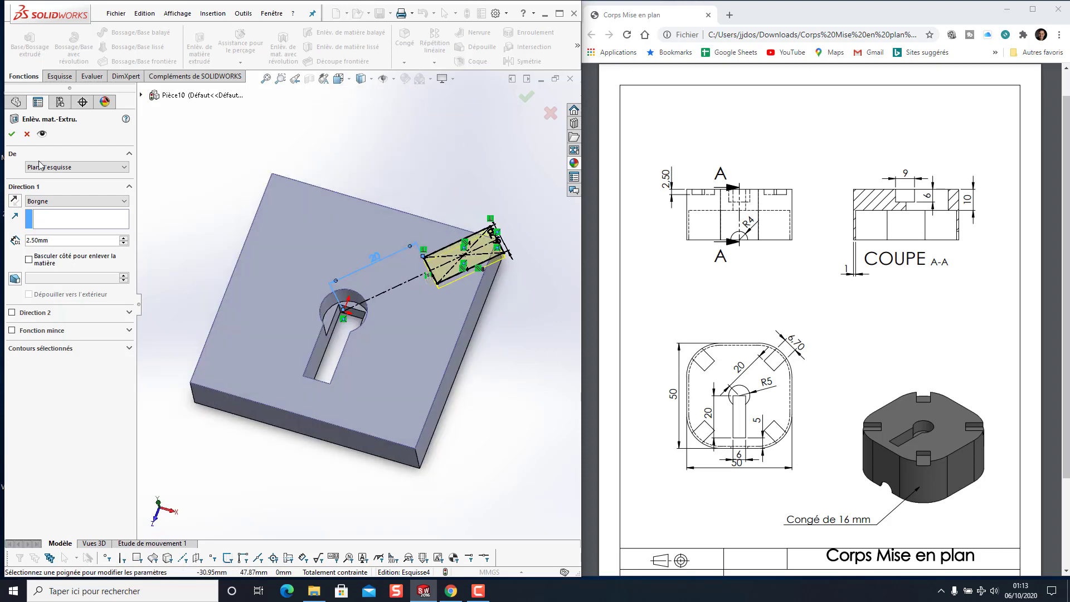
{"action": "left_click", "coordinate": [12, 134]}
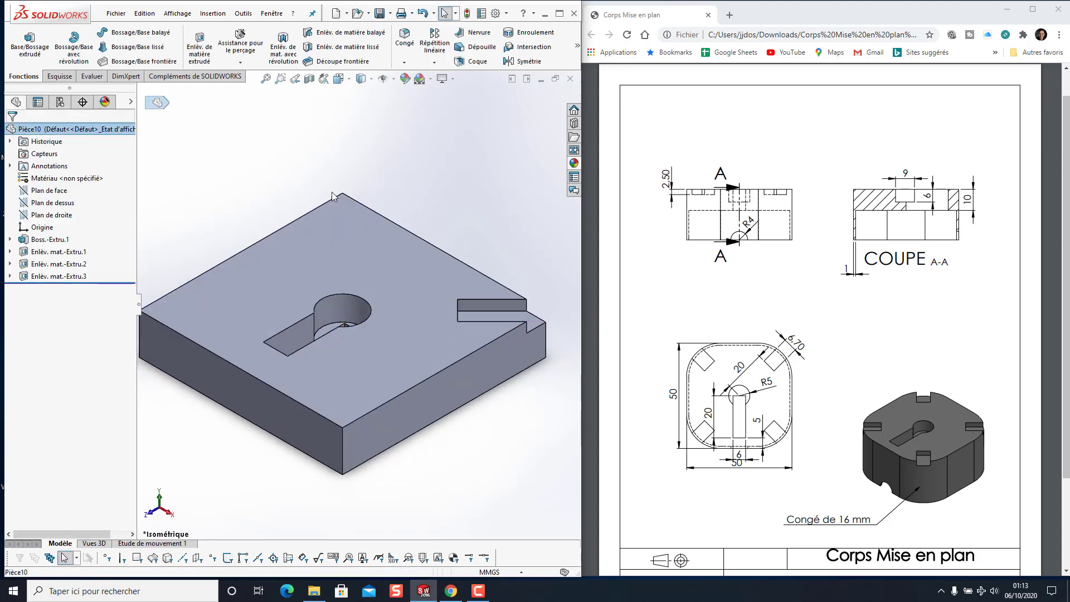
Create a reference axis from two planes (Deux plans), using Plan de droite and Plan de face
{"action": "left_click", "coordinate": [445, 63]}
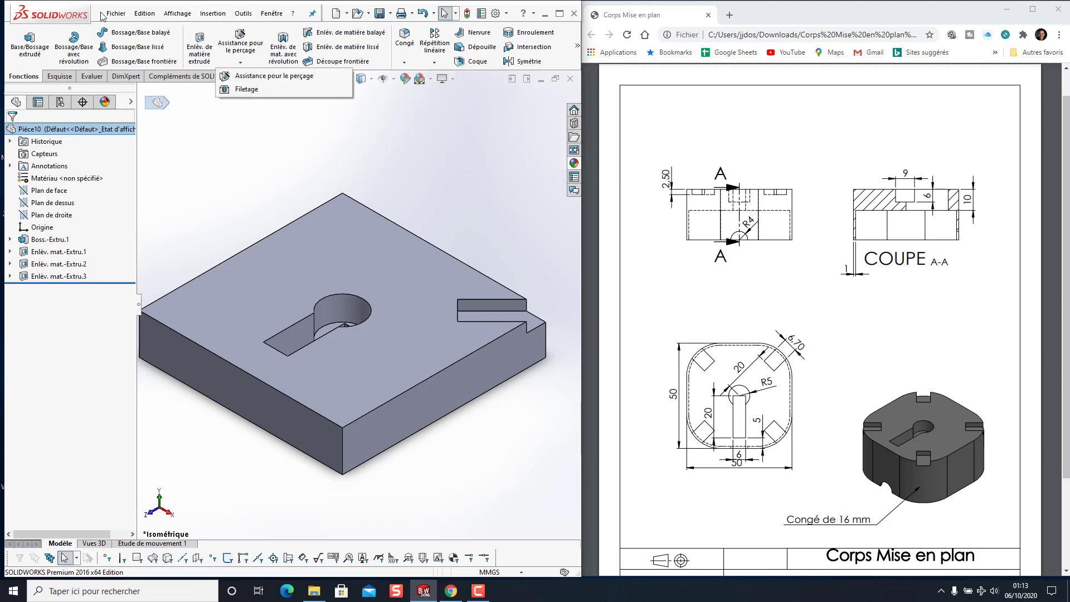
{"action": "left_click", "coordinate": [212, 13]}
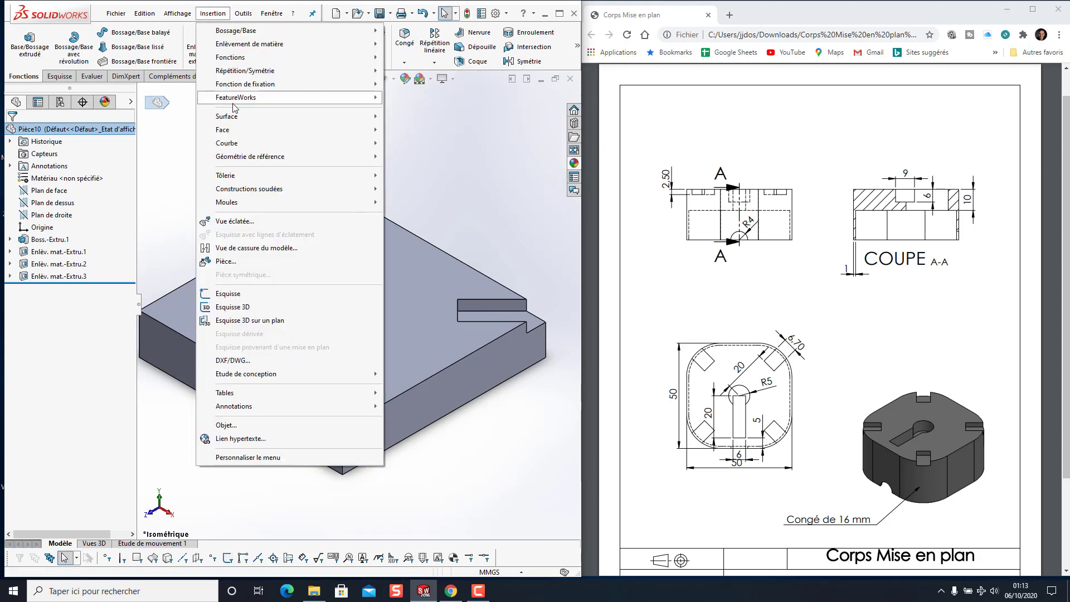
{"action": "mouse_move", "coordinate": [368, 157]}
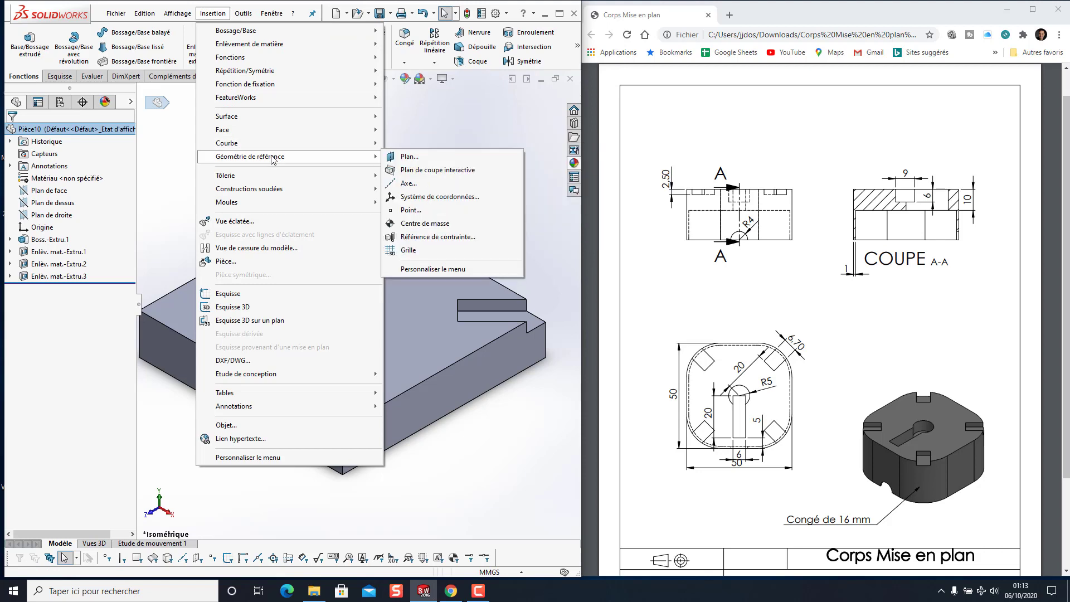
{"action": "left_click", "coordinate": [405, 185]}
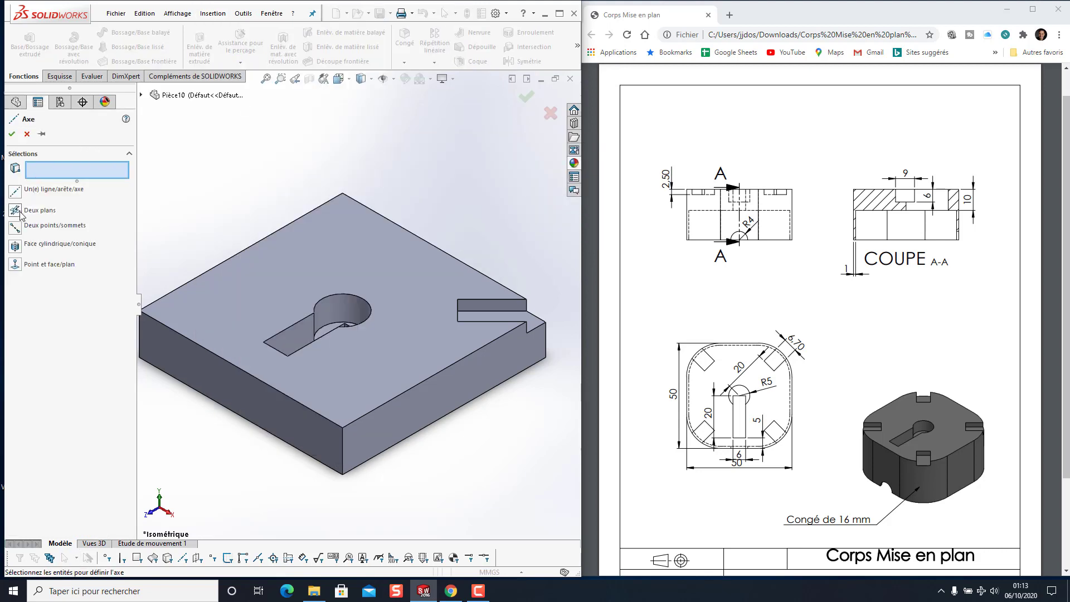
{"action": "left_click", "coordinate": [20, 213]}
{"action": "left_click", "coordinate": [141, 96]}
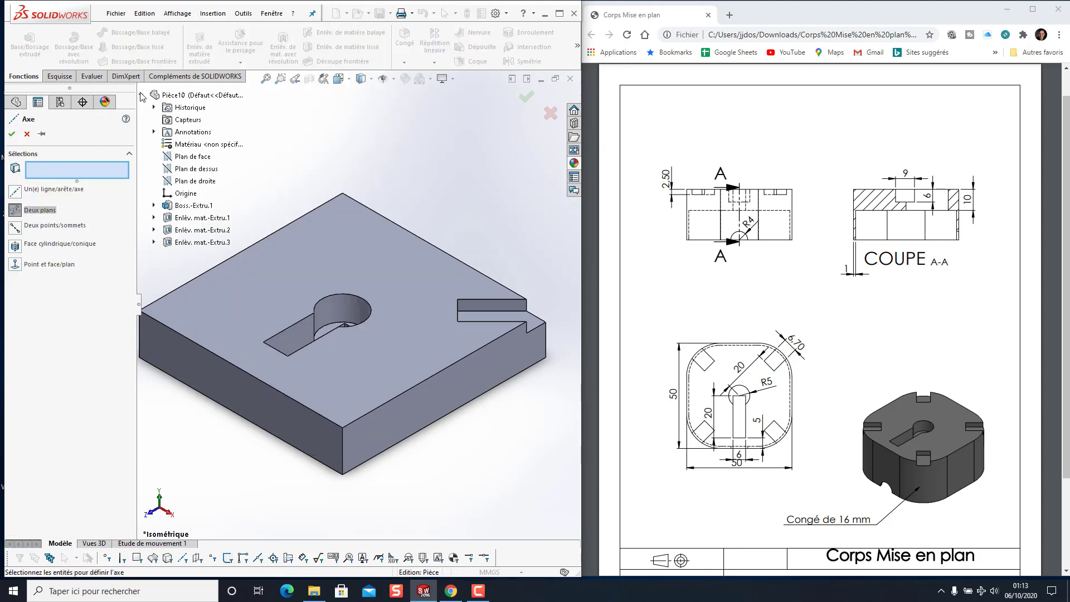
{"action": "left_click", "coordinate": [189, 181]}
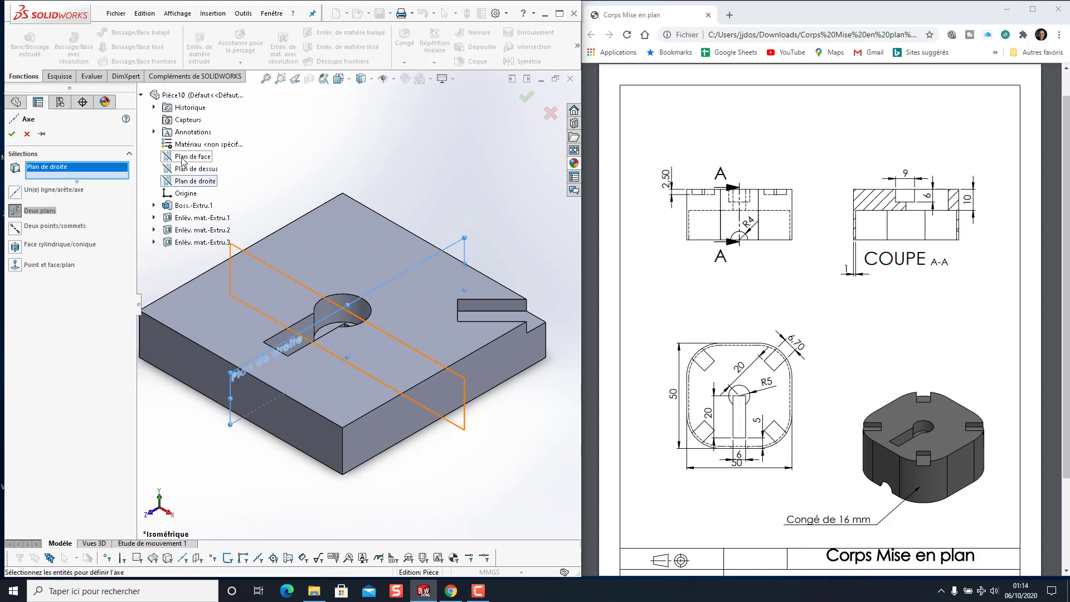
{"action": "left_click", "coordinate": [182, 159]}
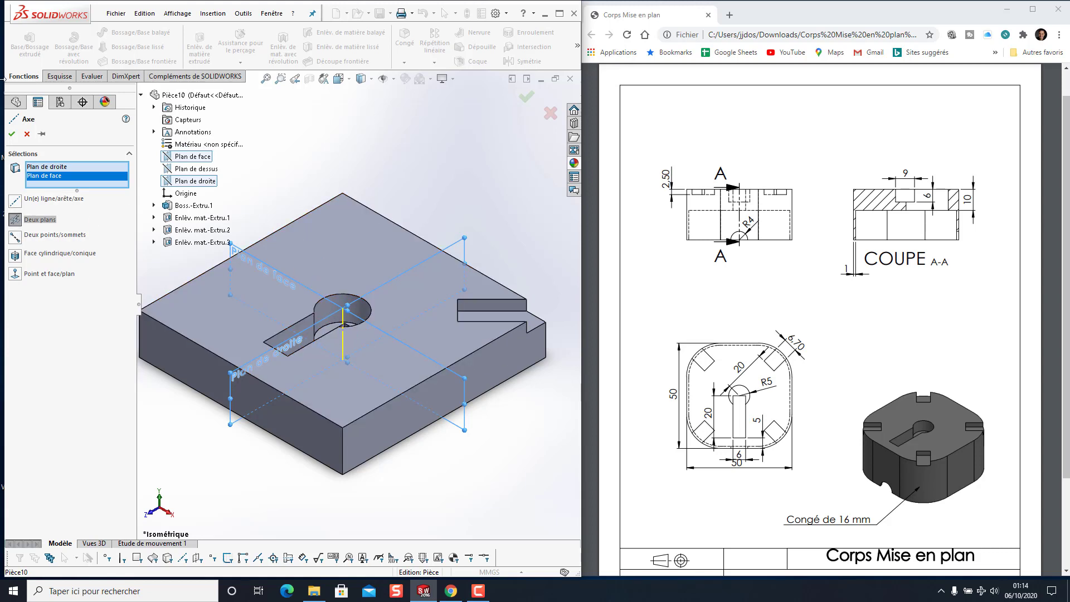
{"action": "left_click", "coordinate": [12, 134]}
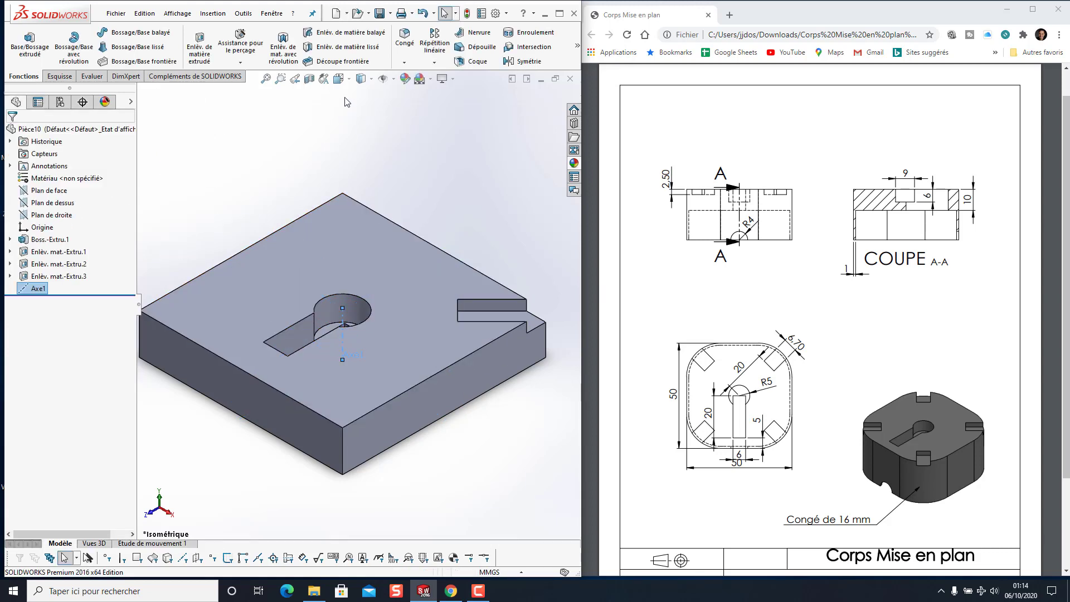
Create a circular pattern of the diagonal corner notch cut around Axe1 with 4 occurrences spaced 90° apart
{"action": "left_click", "coordinate": [434, 62]}
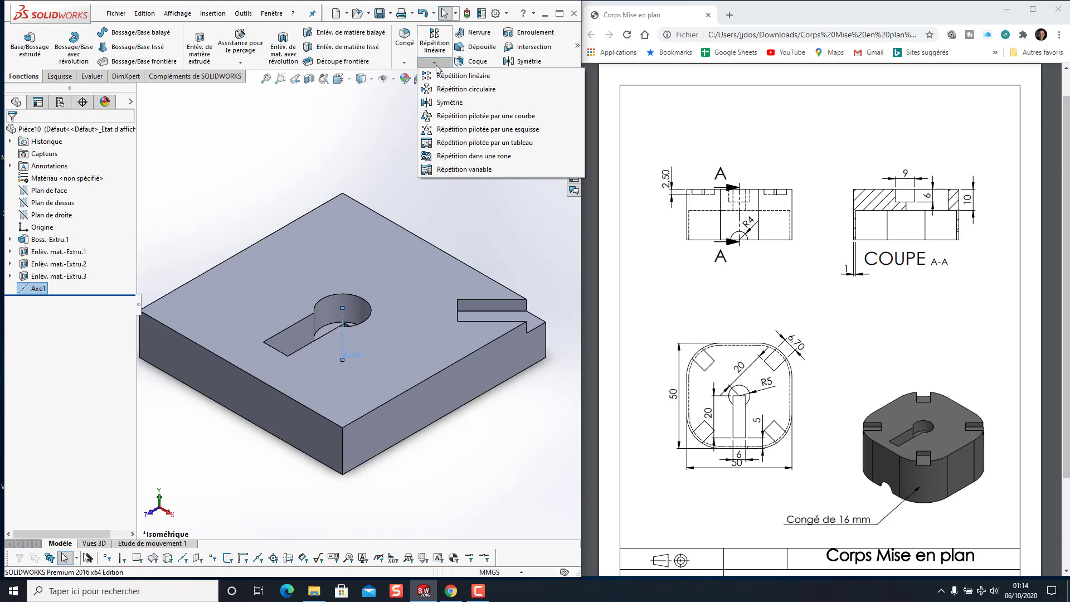
{"action": "left_click", "coordinate": [445, 92]}
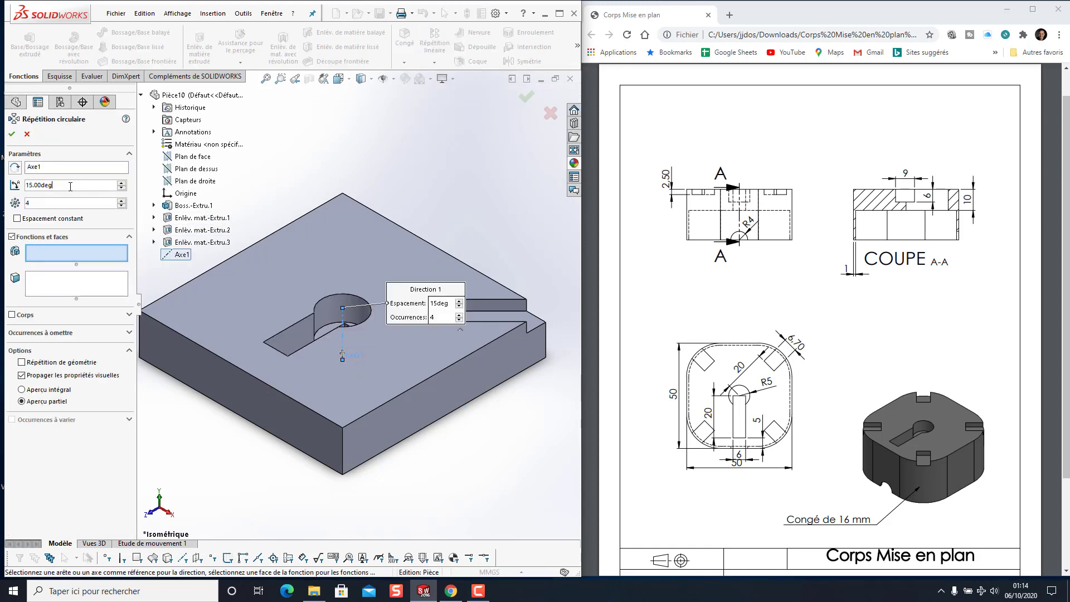
{"action": "left_click_drag", "start_coordinate": [56, 185], "coordinate": [30, 174]}
{"action": "type", "text": "90"}
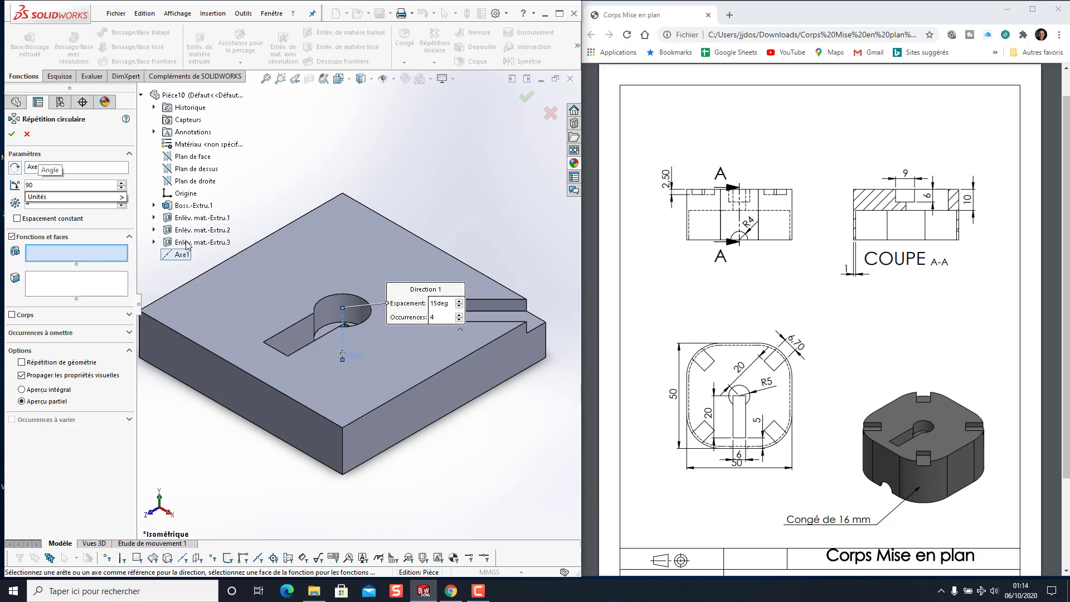
{"action": "key", "text": "Return"}
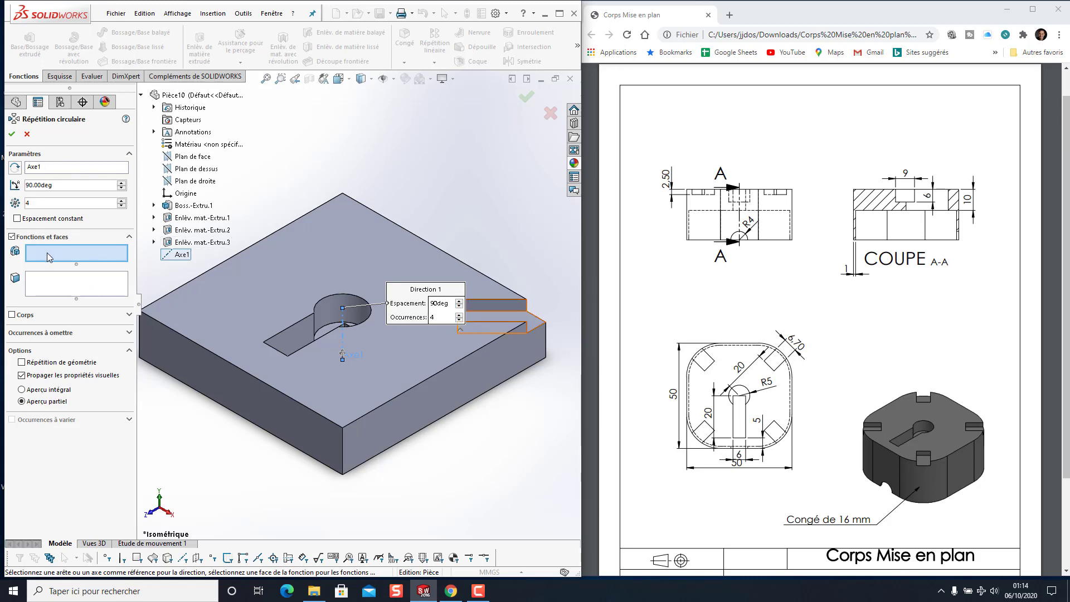
{"action": "left_click", "coordinate": [198, 243]}
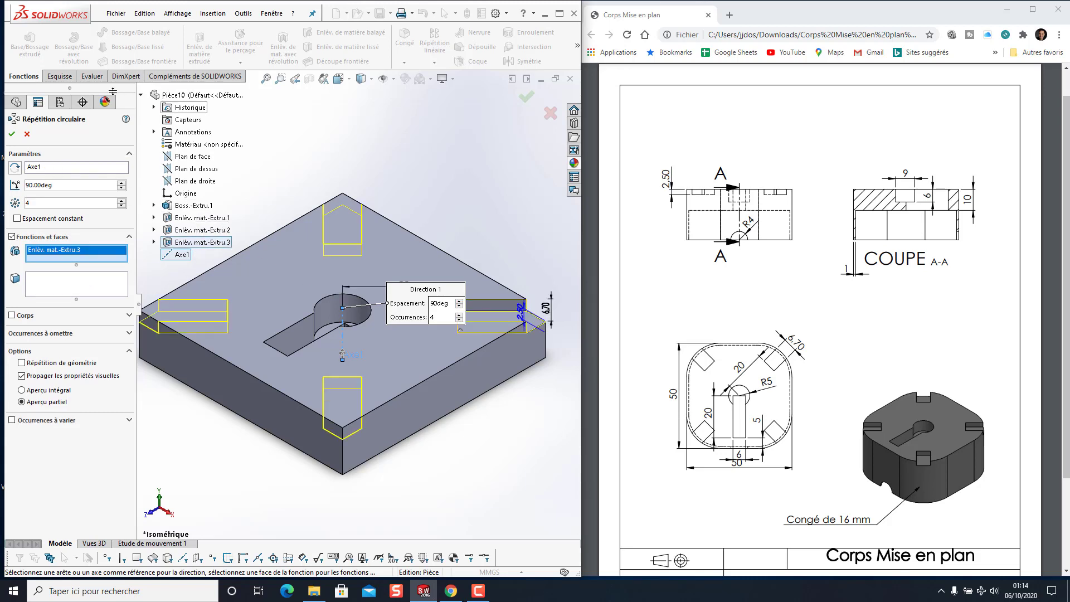
{"action": "left_click", "coordinate": [12, 134]}
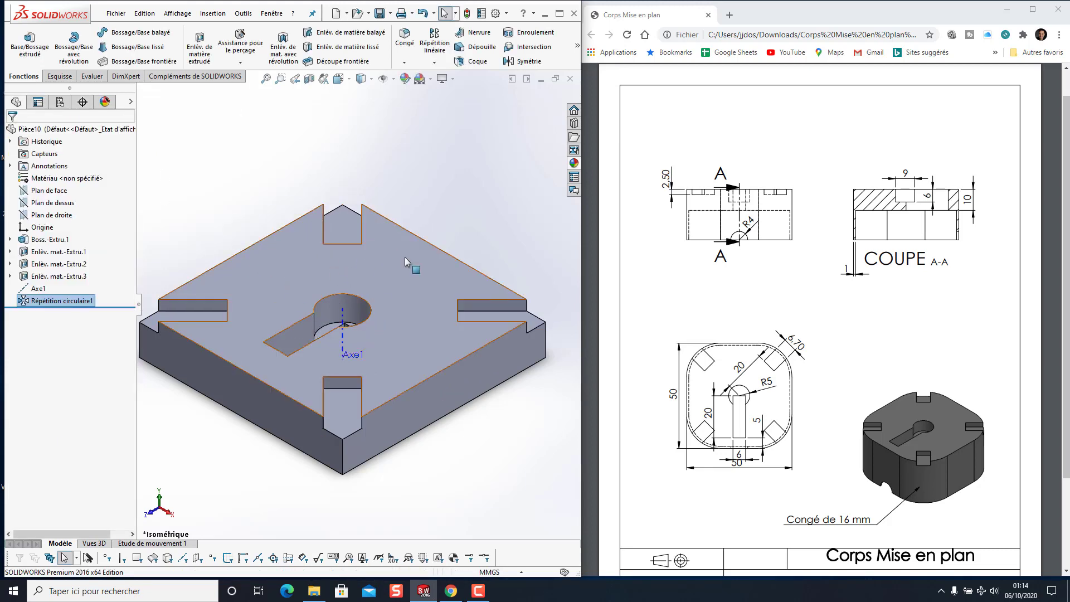
Fillet the block's four vertical corner edges with a 16 mm radius and show the part in isometric view
{"action": "left_click", "coordinate": [342, 462]}
{"action": "left_click", "coordinate": [405, 38]}
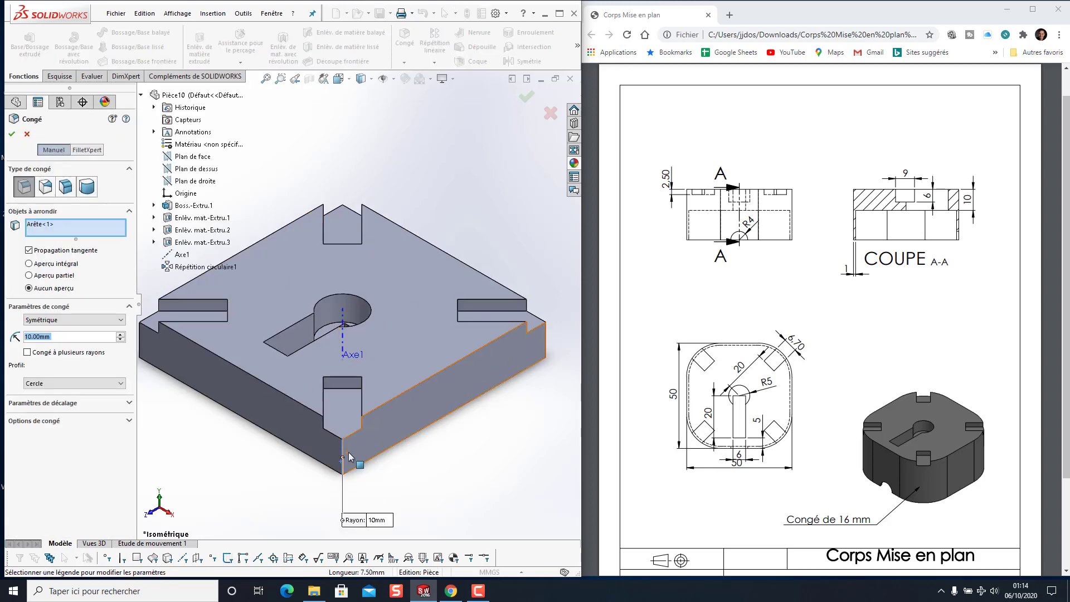
{"action": "left_click", "coordinate": [545, 342]}
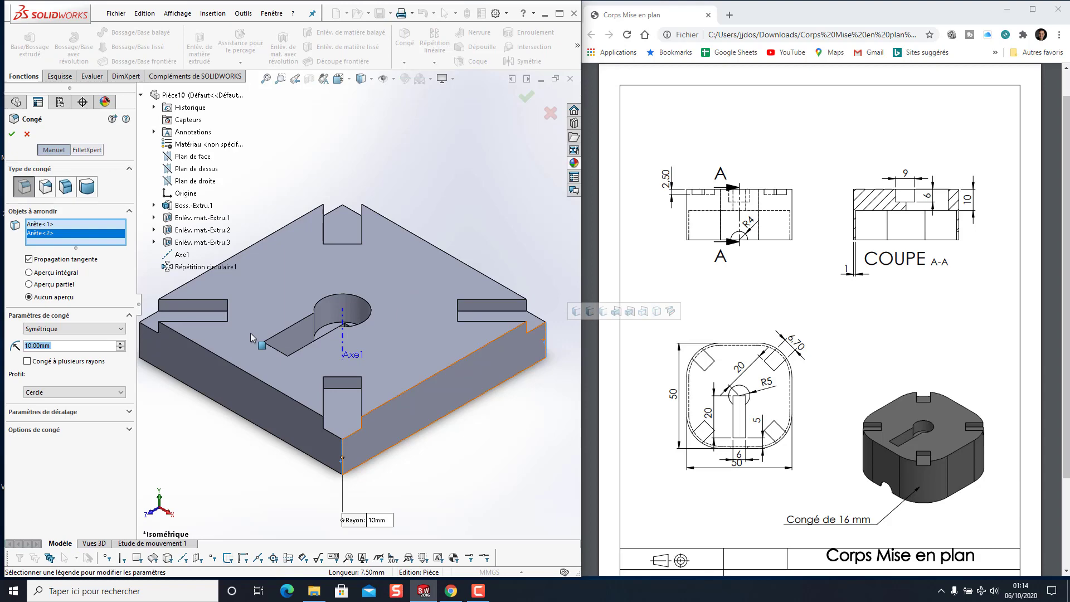
{"action": "left_click", "coordinate": [140, 337]}
{"action": "middle_click_drag", "start_coordinate": [479, 179], "coordinate": [286, 161]}
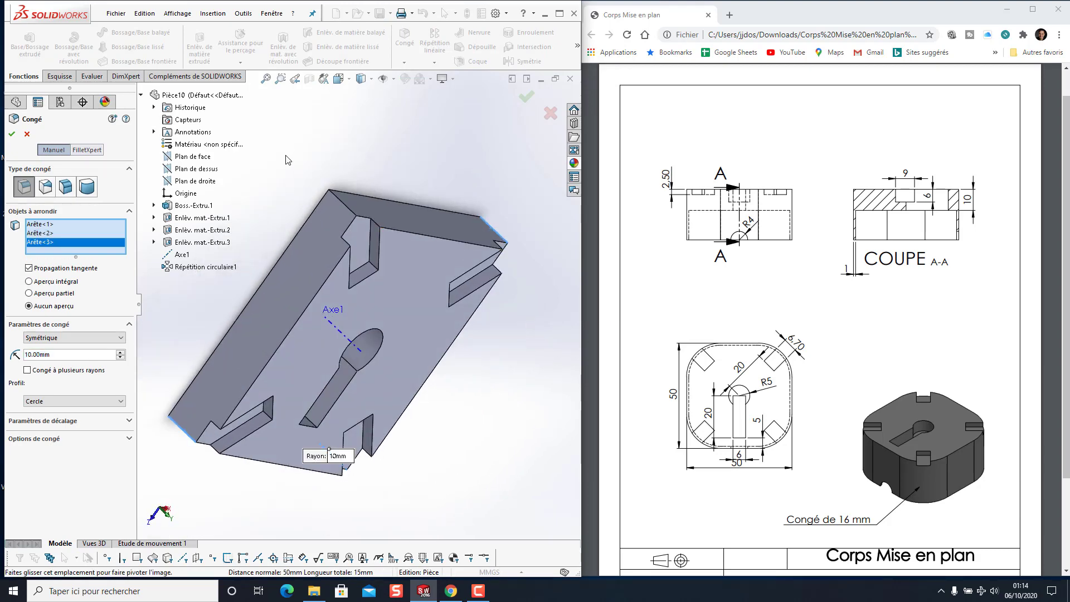
{"action": "left_click", "coordinate": [342, 205]}
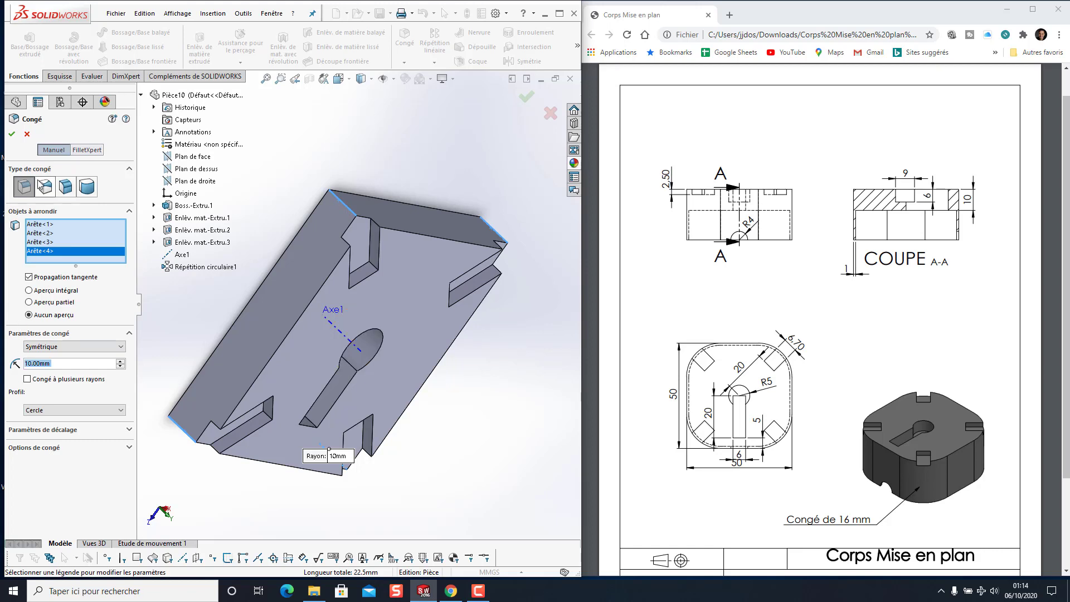
{"action": "type", "text": "26"}
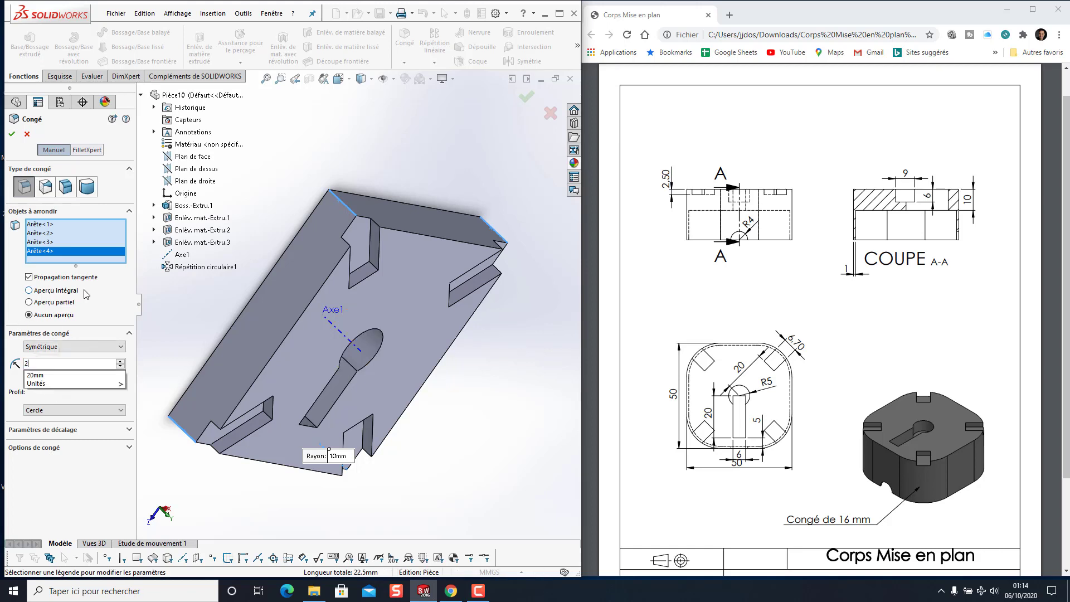
{"action": "key", "text": "BackSpace"}
{"action": "key", "text": "BackSpace"}
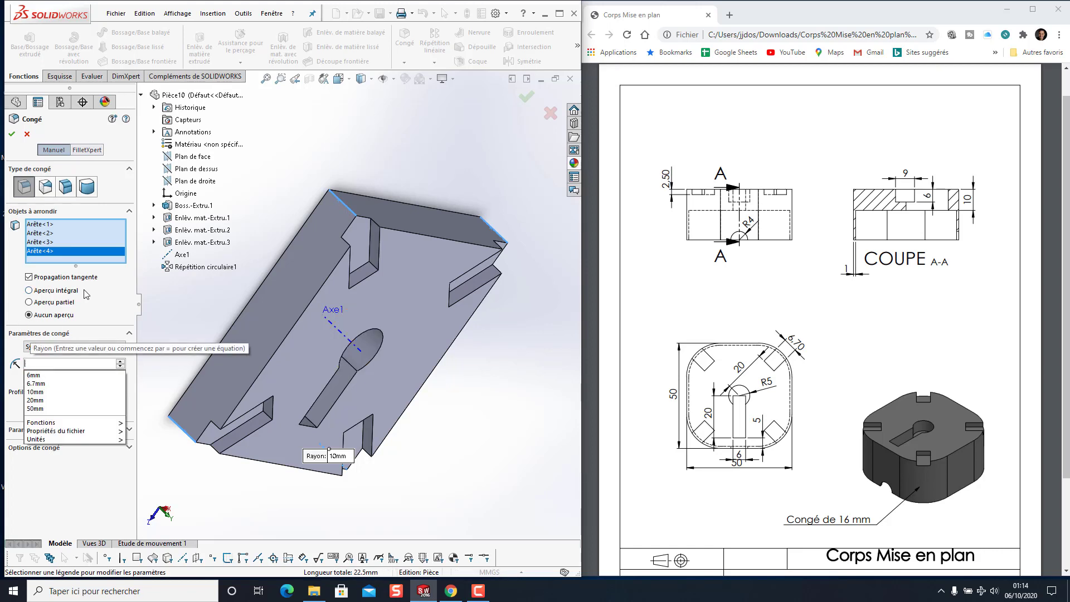
{"action": "type", "text": "16"}
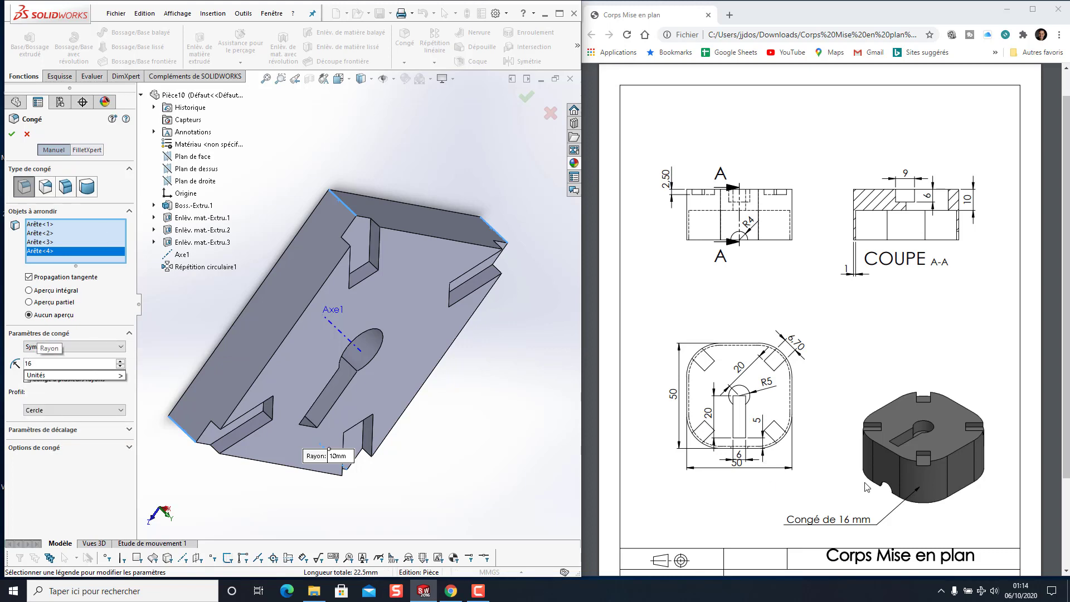
{"action": "left_click", "coordinate": [13, 132]}
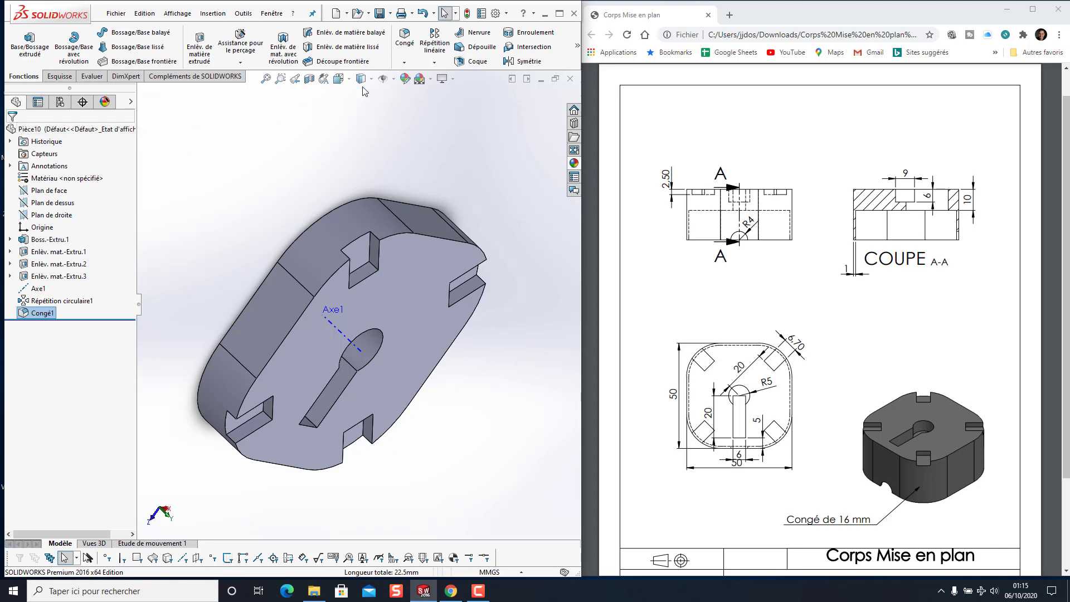
{"action": "left_click", "coordinate": [338, 79]}
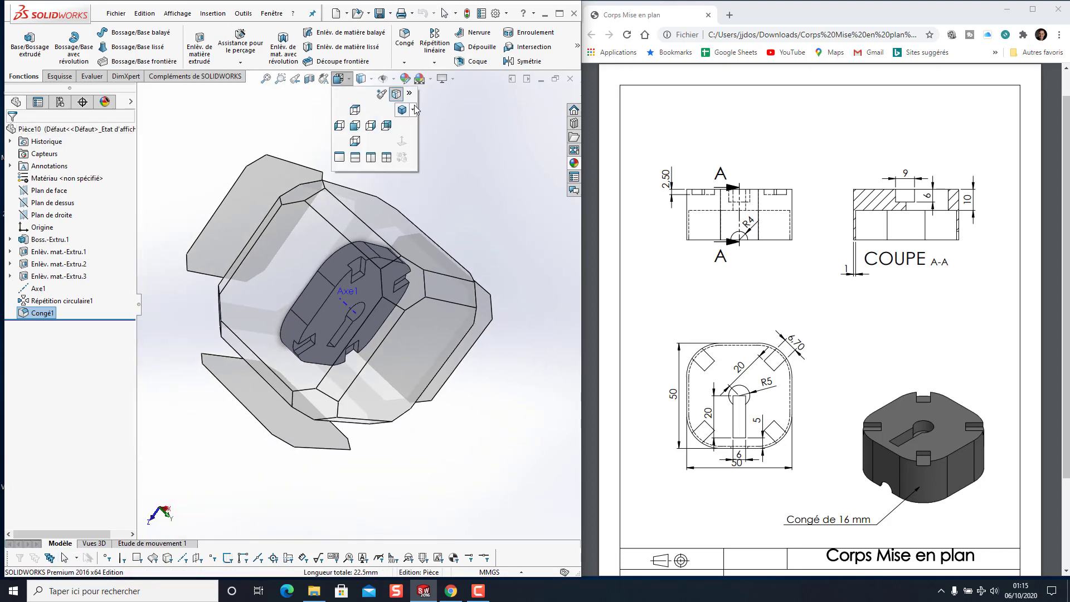
{"action": "left_click", "coordinate": [426, 123]}
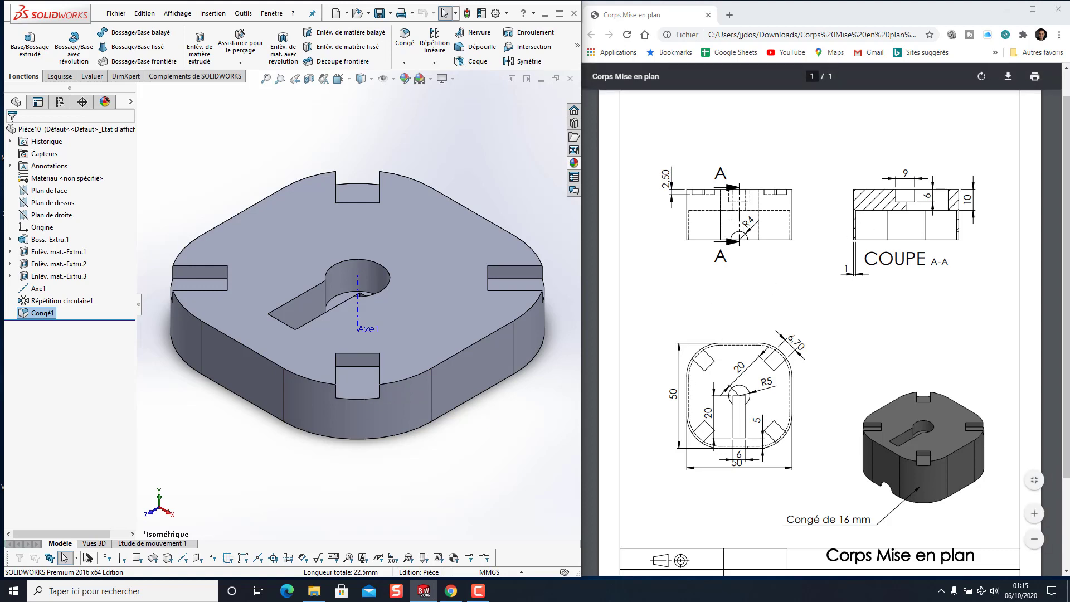
Sketch a centre rectangle about 51 by 53 mm from the origin on the block's underside face, viewed from below (Dessous)
{"action": "left_click", "coordinate": [338, 79]}
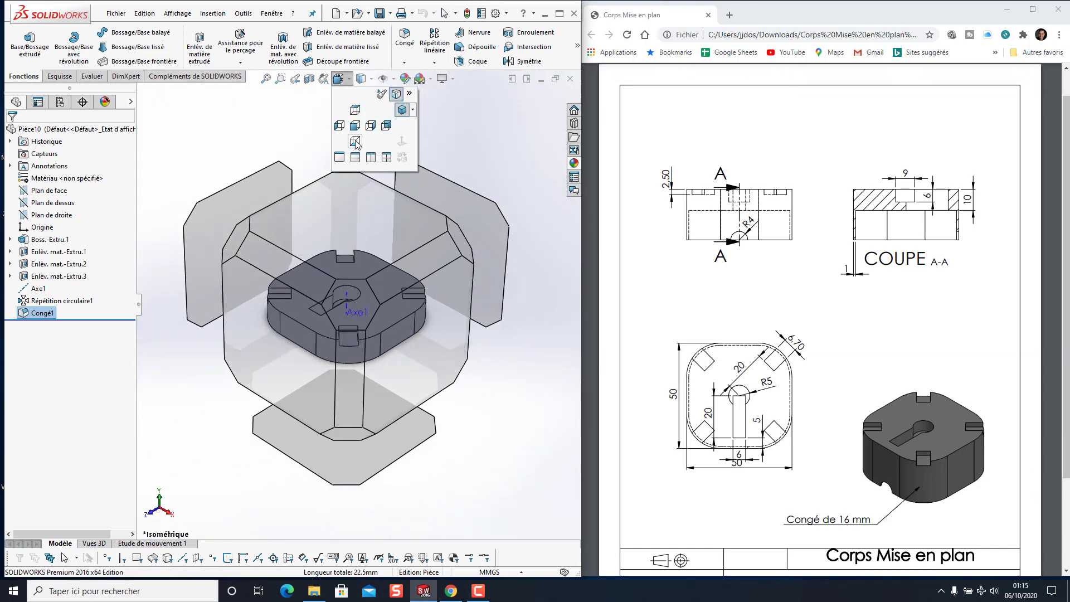
{"action": "left_click", "coordinate": [356, 141]}
{"action": "left_click", "coordinate": [263, 193]}
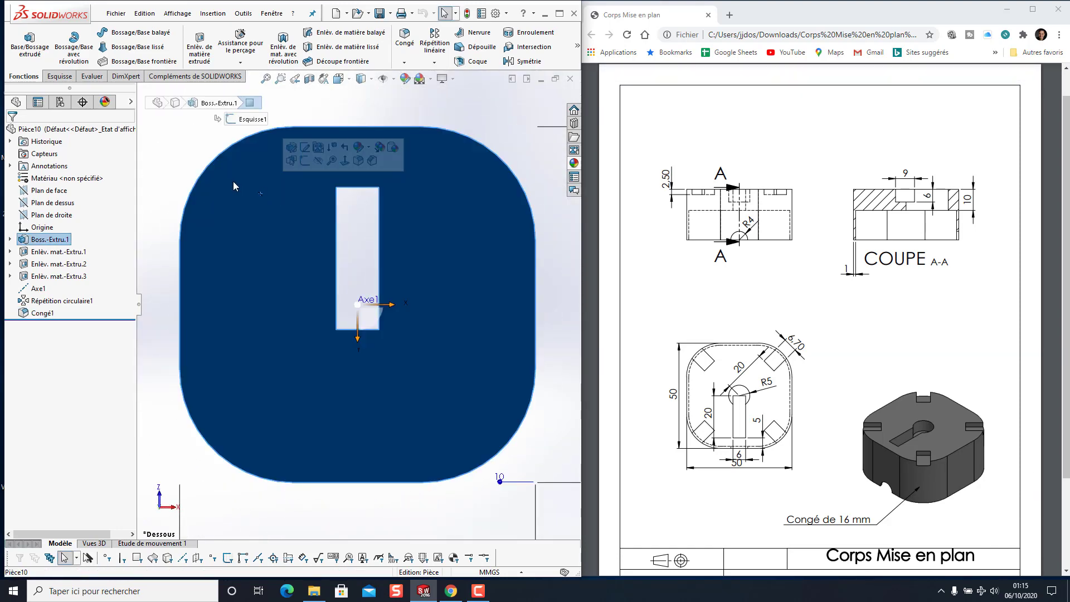
{"action": "left_click", "coordinate": [60, 77]}
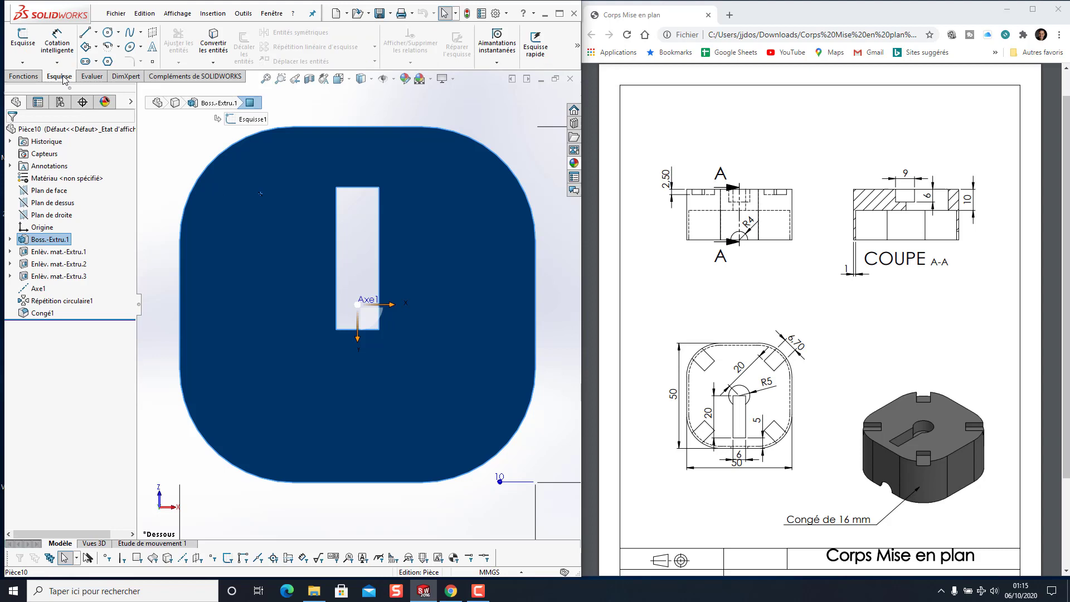
{"action": "left_click", "coordinate": [96, 47]}
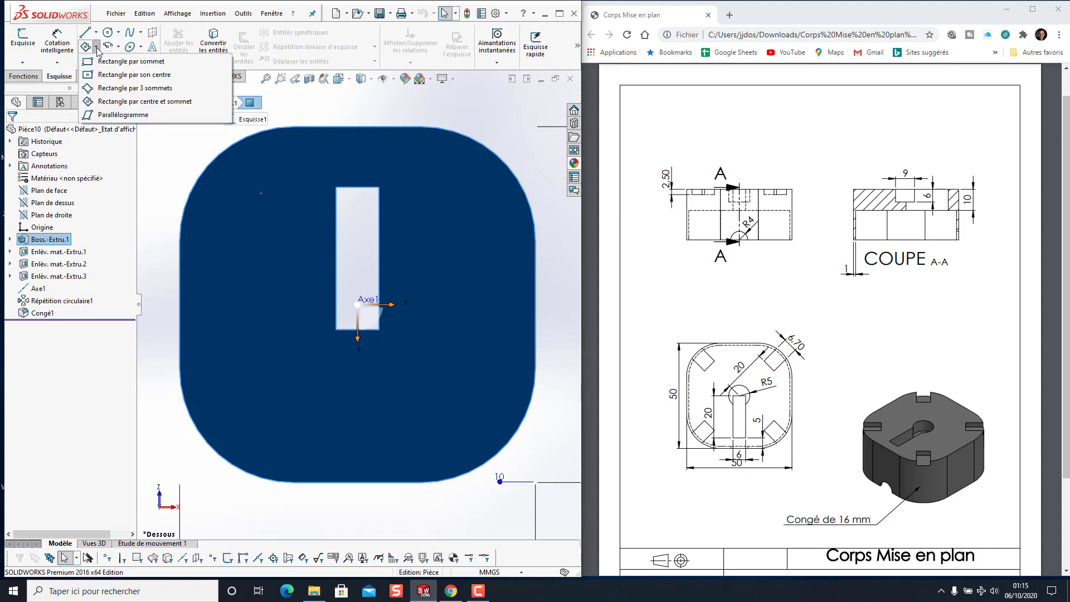
{"action": "left_click", "coordinate": [125, 74]}
{"action": "left_click", "coordinate": [357, 305]}
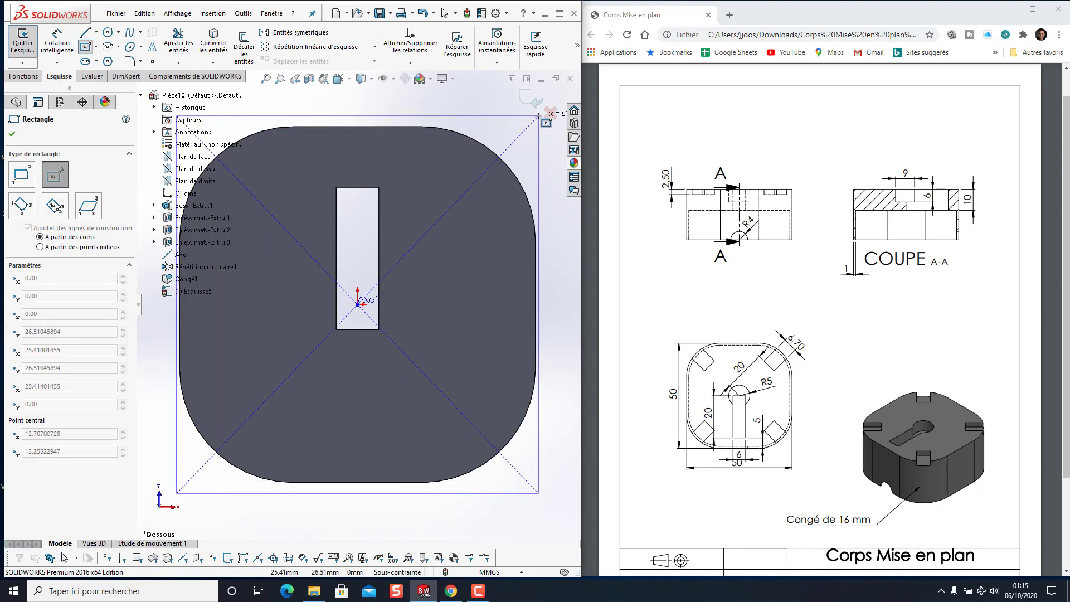
{"action": "left_click", "coordinate": [538, 116]}
Dimension the centre rectangle's height and width to 50 mm each
{"action": "left_click", "coordinate": [57, 44]}
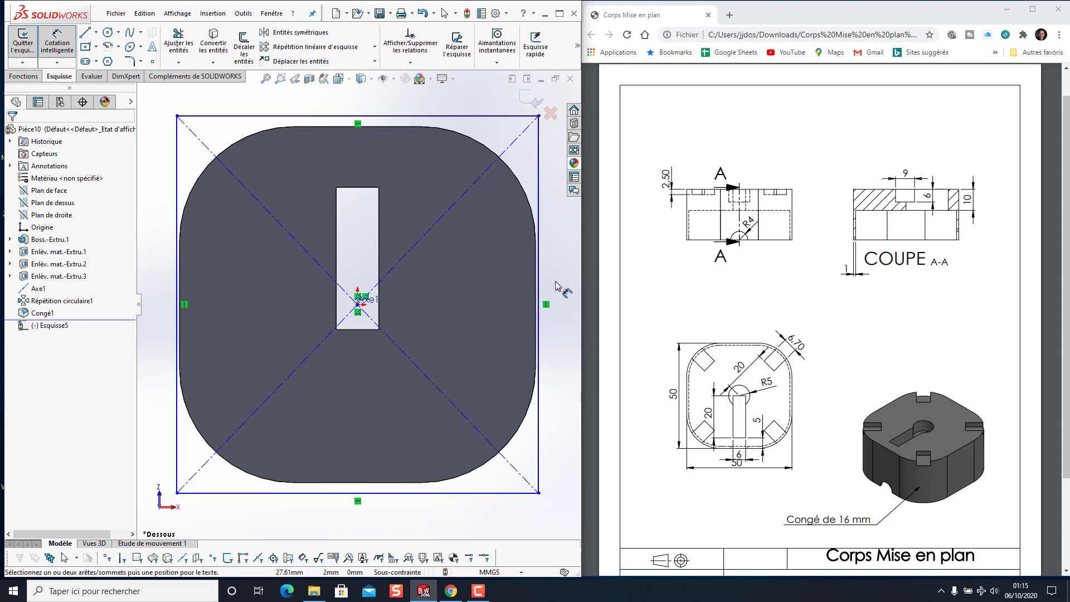
{"action": "left_click", "coordinate": [539, 284]}
{"action": "left_click", "coordinate": [555, 289]}
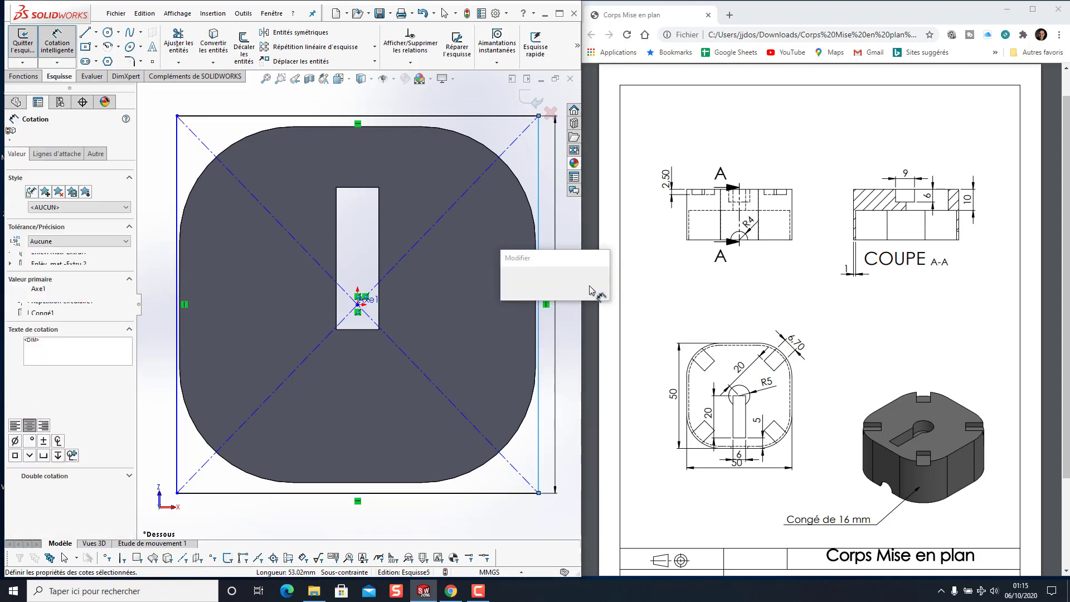
{"action": "type", "text": "50"}
{"action": "key", "text": "Return"}
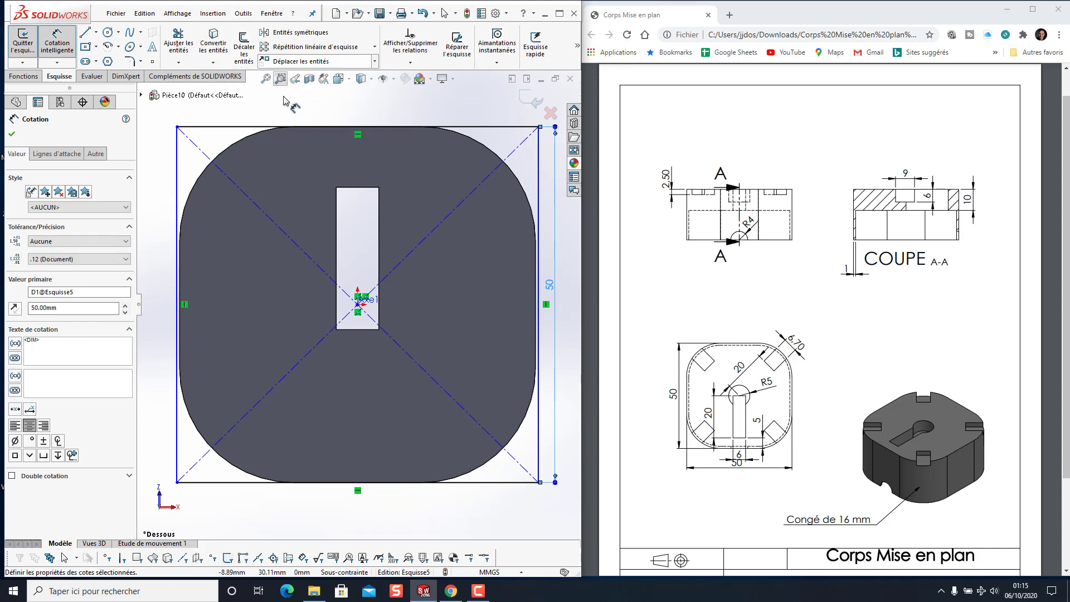
{"action": "left_click", "coordinate": [249, 127]}
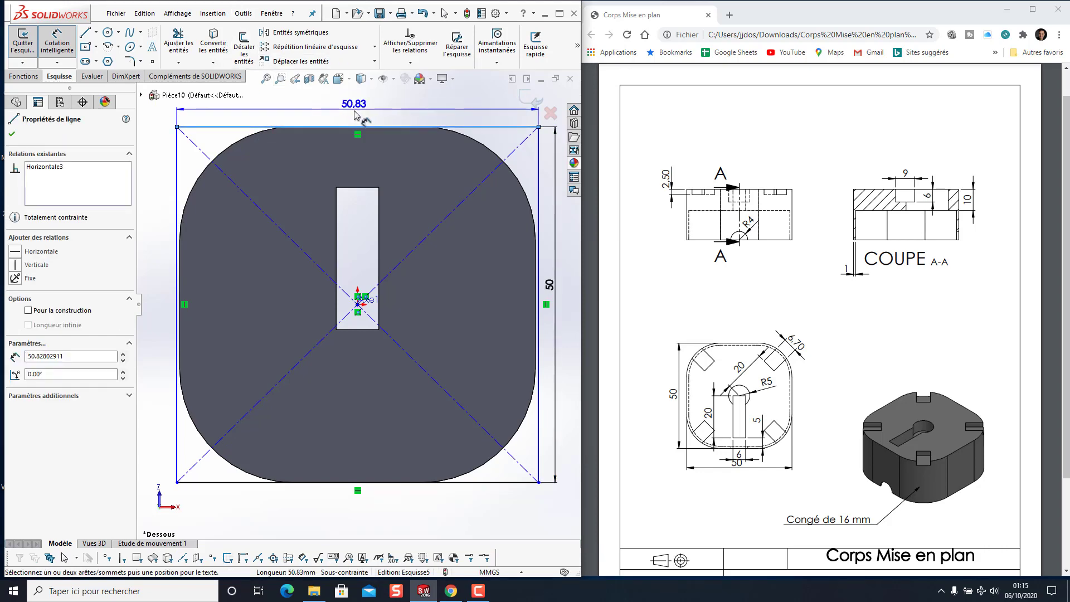
{"action": "left_click", "coordinate": [386, 107]}
{"action": "type", "text": "50"}
{"action": "key", "text": "Return"}
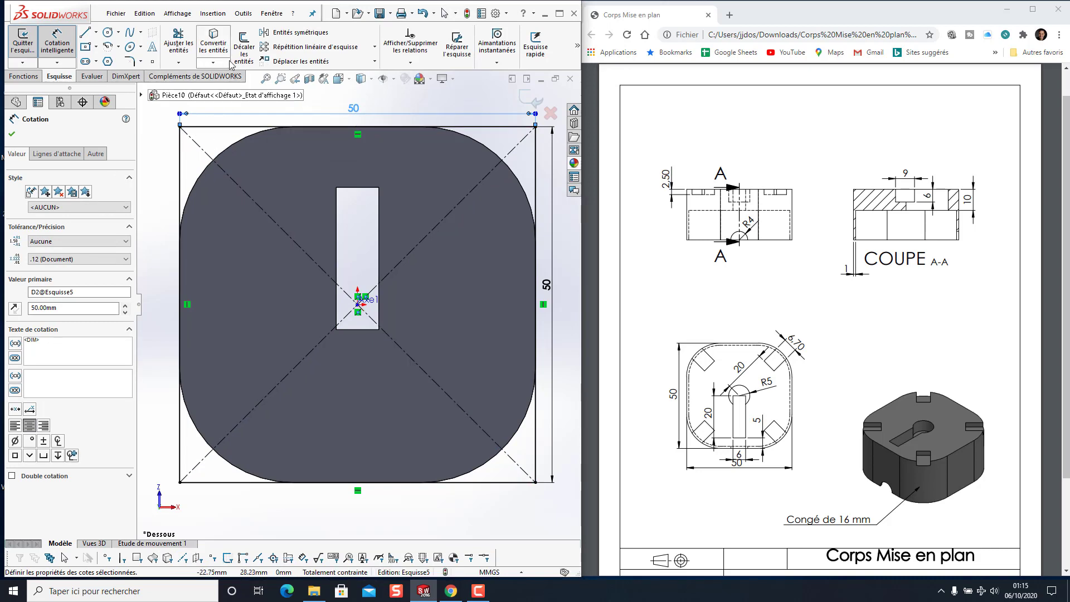
Round the rectangle's four corners with 16 mm sketch fillets and show the part in isometric view
{"action": "left_click", "coordinate": [132, 63]}
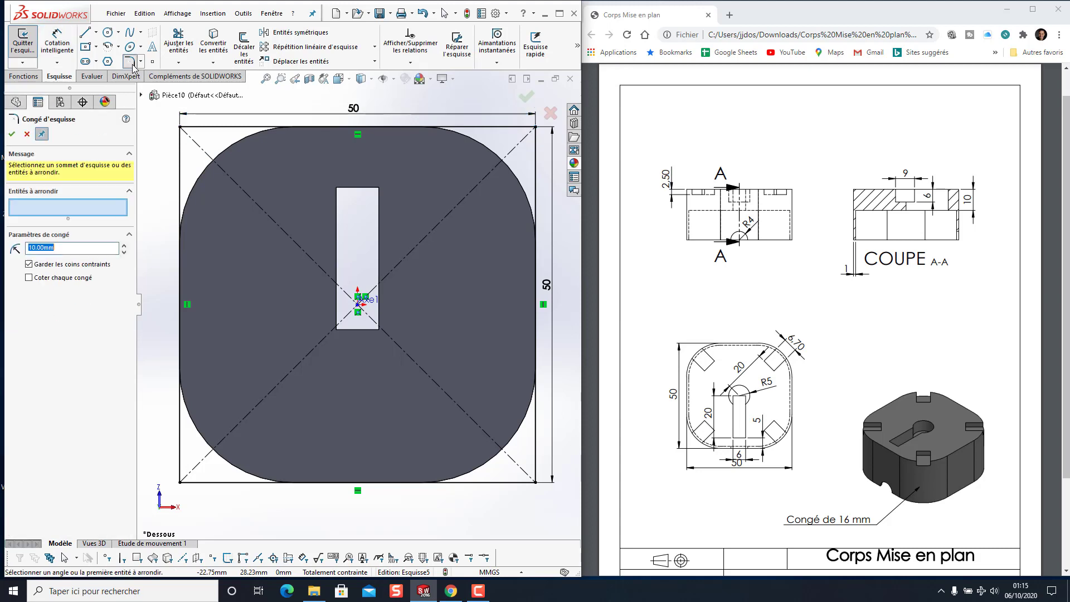
{"action": "left_click", "coordinate": [179, 127]}
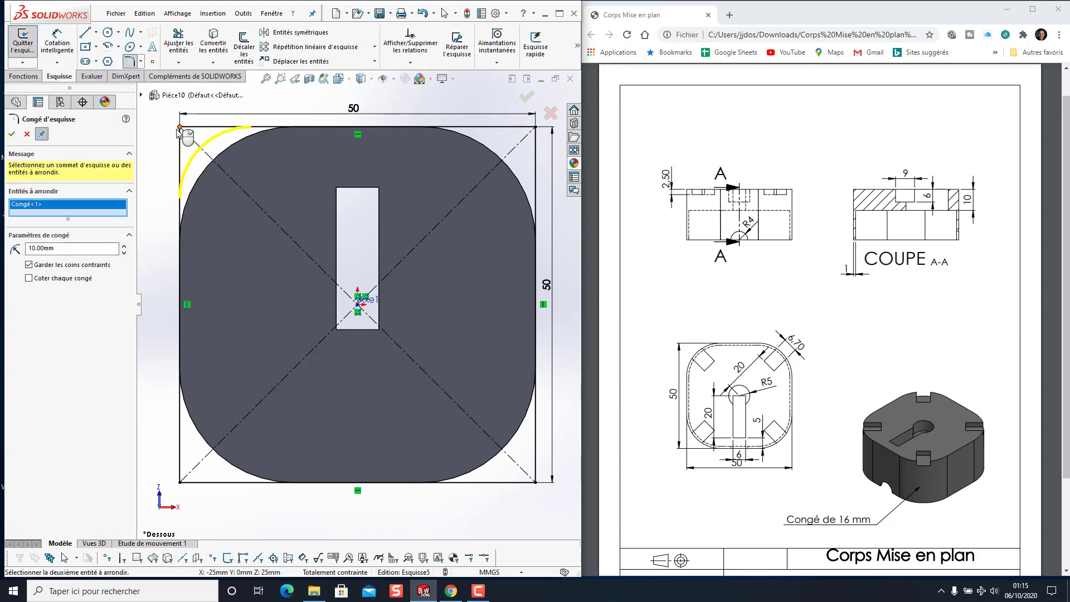
{"action": "left_click", "coordinate": [179, 483]}
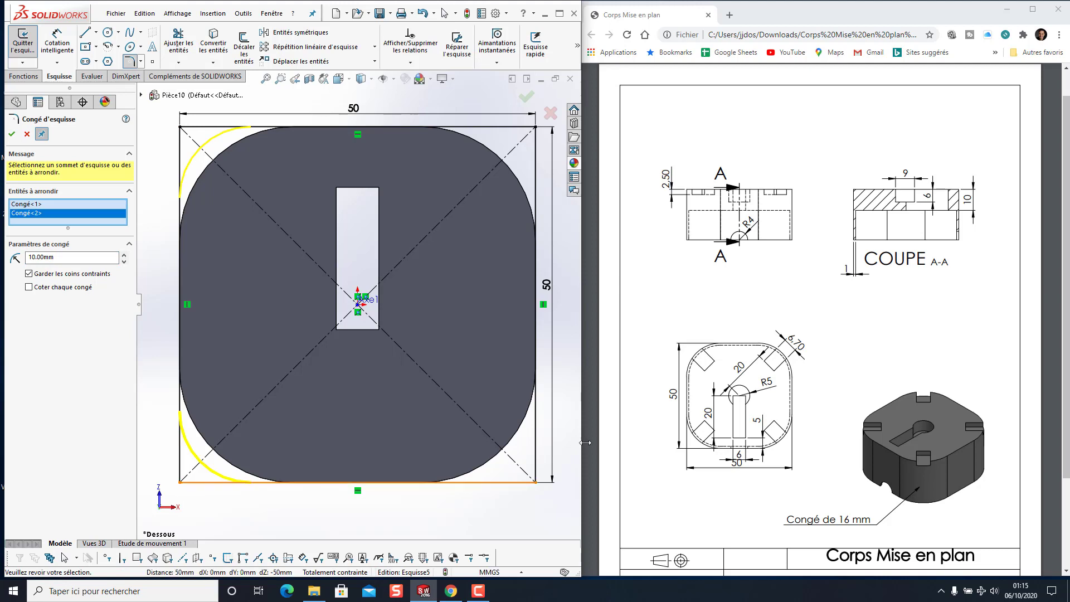
{"action": "left_click", "coordinate": [536, 482]}
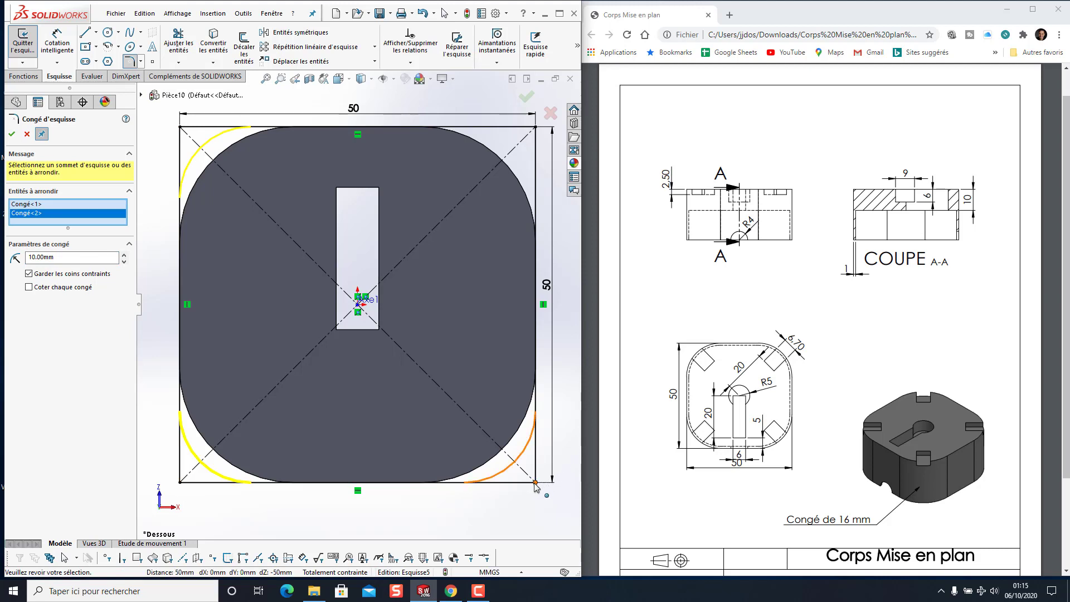
{"action": "left_click", "coordinate": [536, 127]}
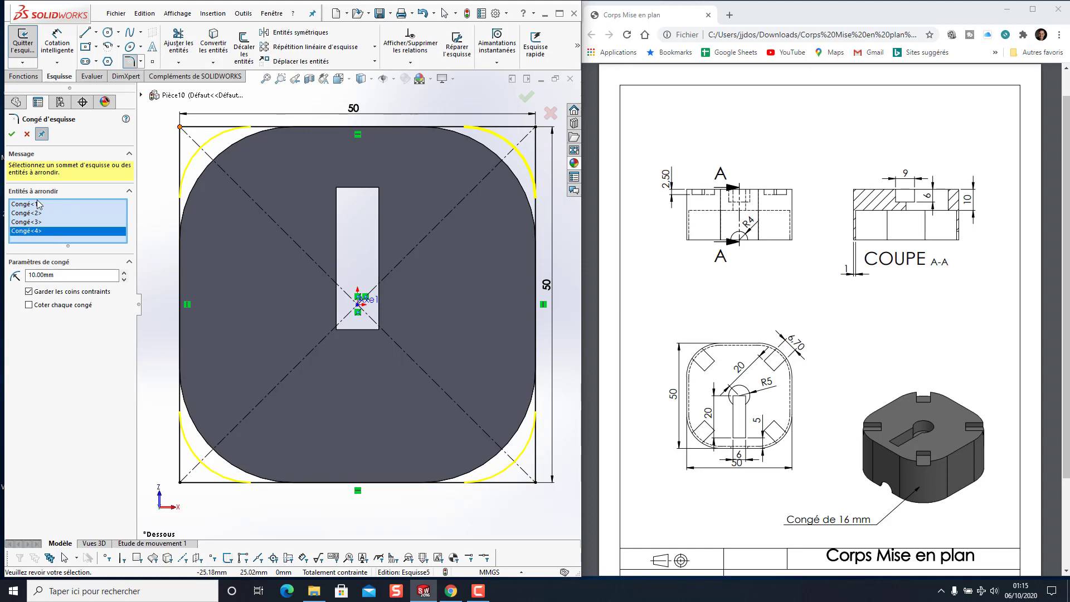
{"action": "double_click", "coordinate": [30, 275]}
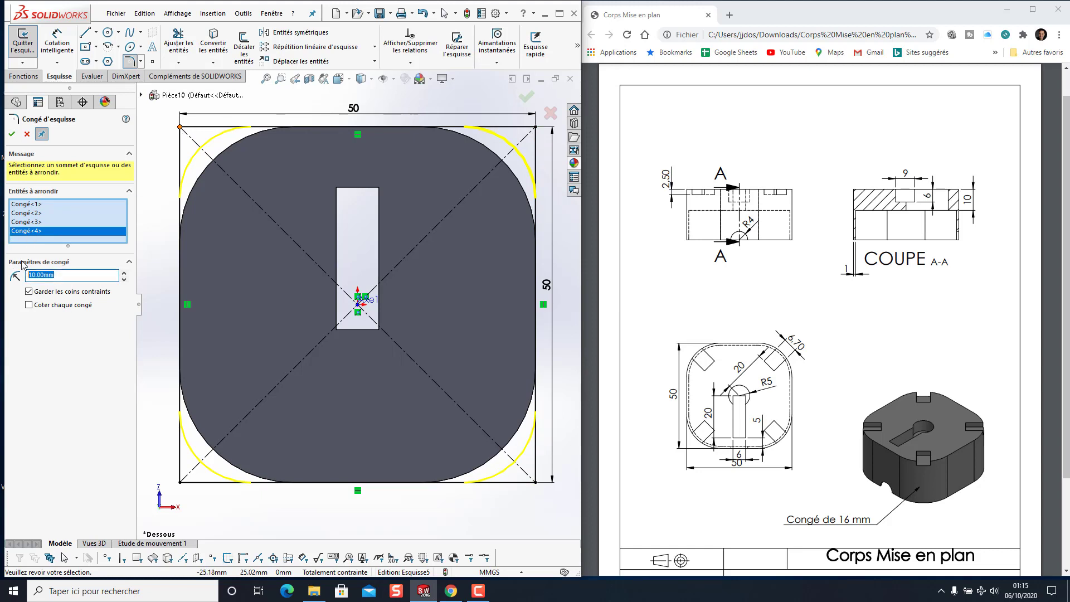
{"action": "left_click", "coordinate": [10, 134]}
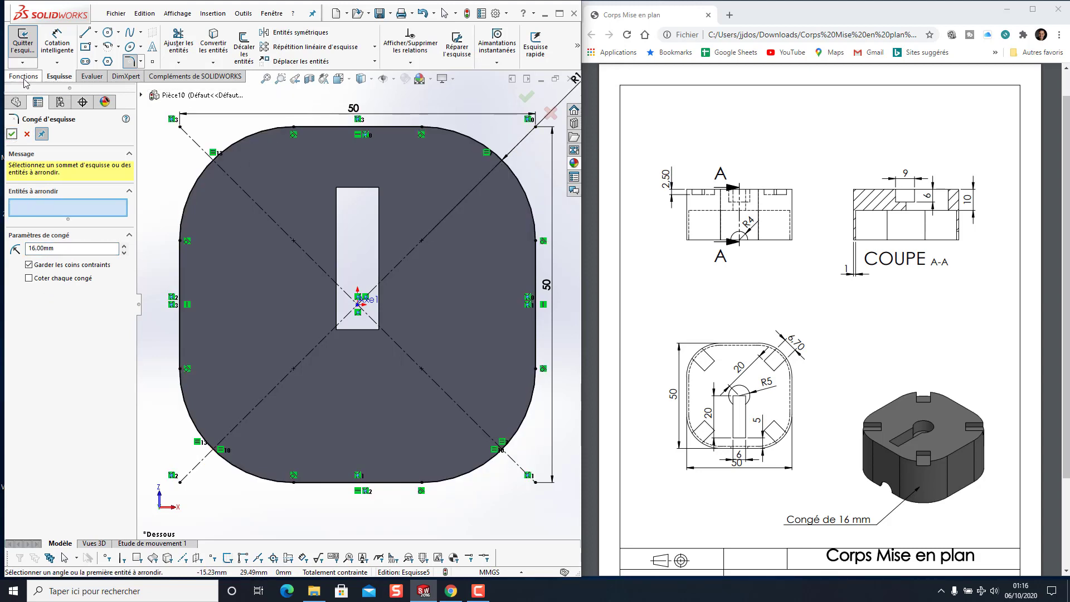
{"action": "left_click", "coordinate": [338, 78]}
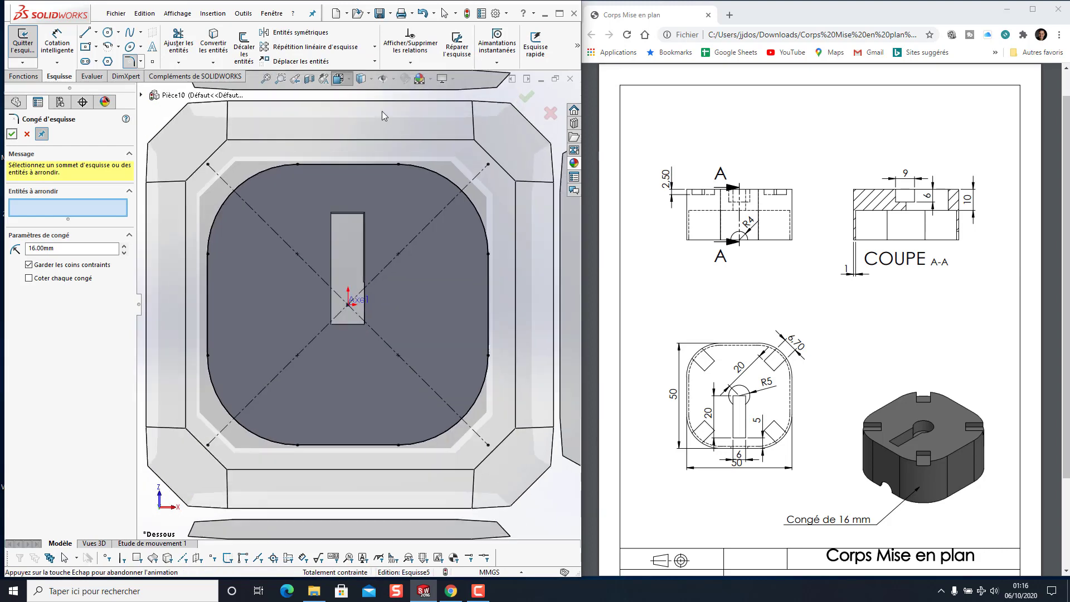
{"action": "left_click", "coordinate": [410, 124]}
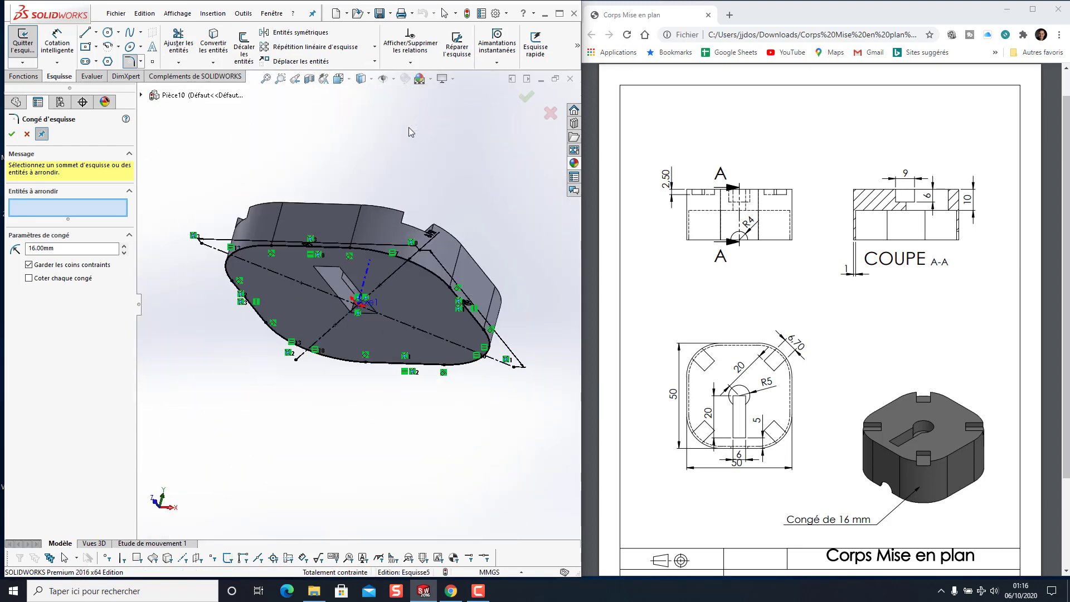
Extrude the rounded-square sketch 14 mm below the block as a thin feature with a 1 mm wall directed inward
{"action": "left_click", "coordinate": [22, 77]}
{"action": "left_click", "coordinate": [12, 135]}
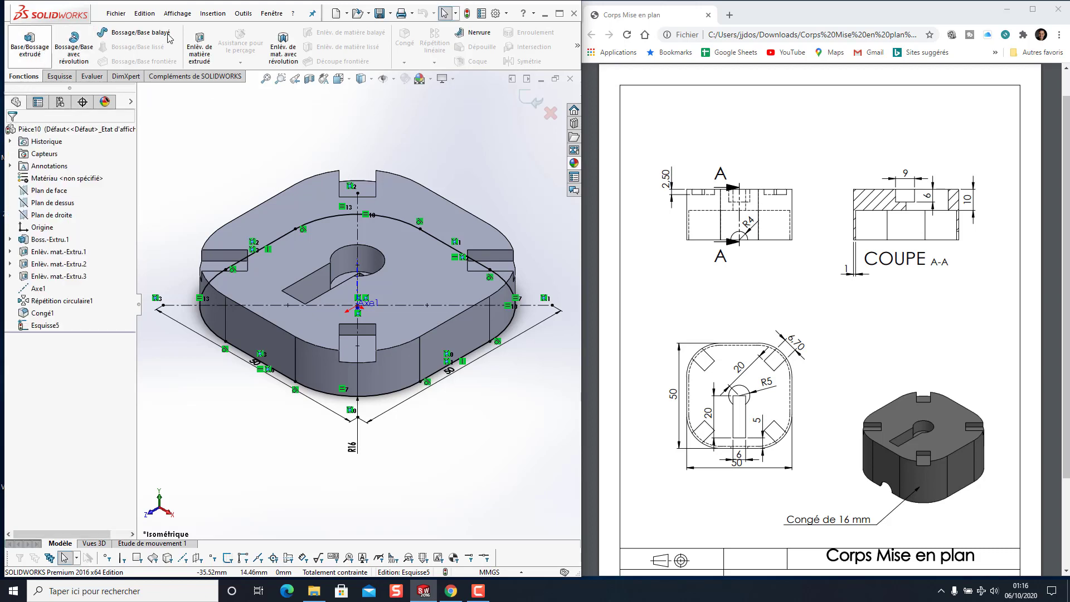
{"action": "left_click", "coordinate": [29, 45]}
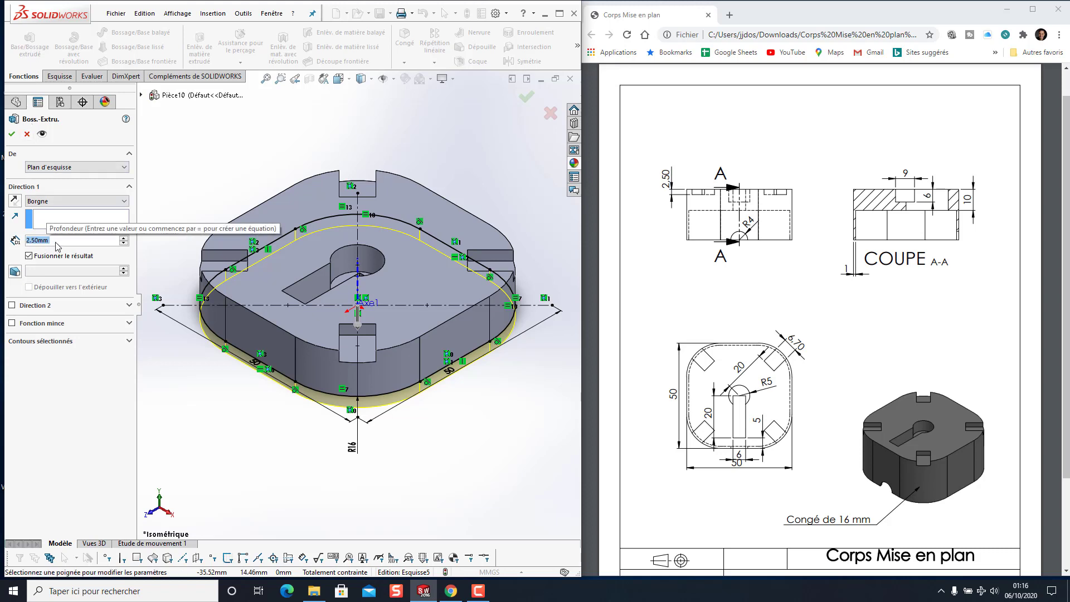
{"action": "type", "text": "14"}
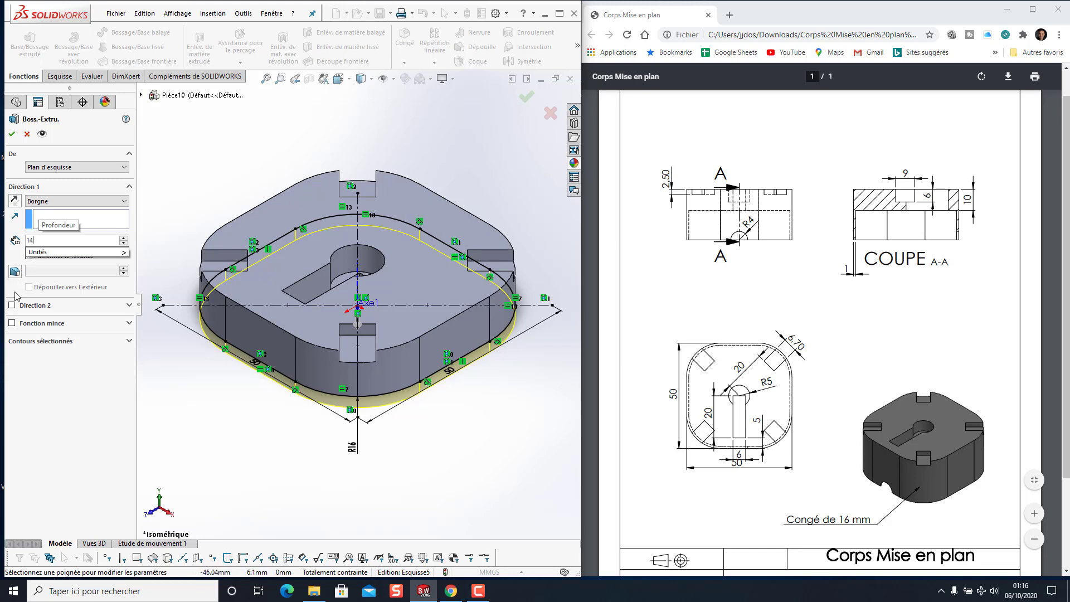
{"action": "left_click", "coordinate": [13, 324]}
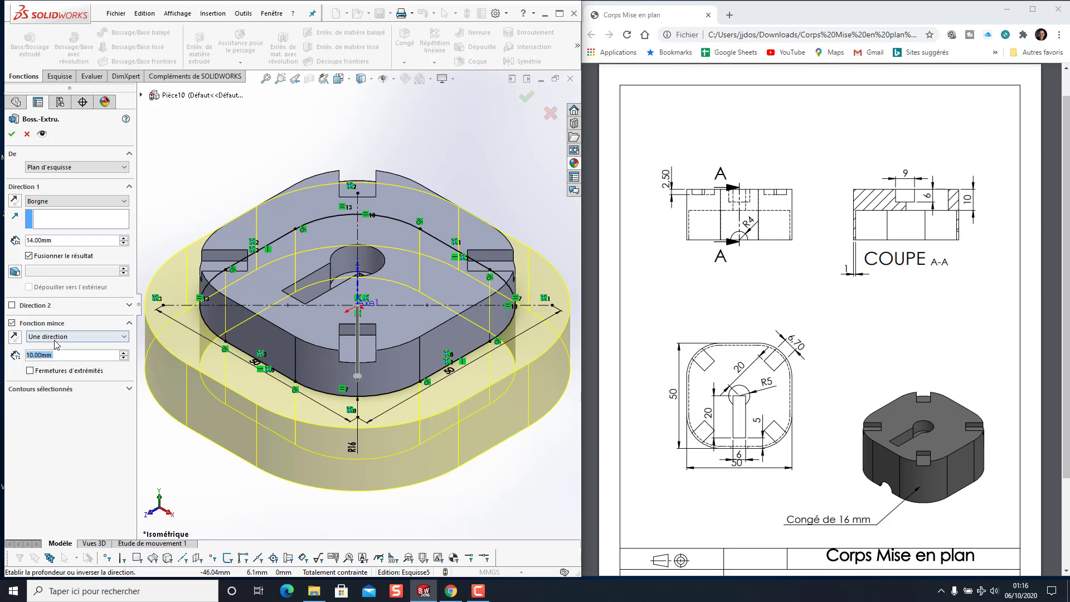
{"action": "type", "text": "1"}
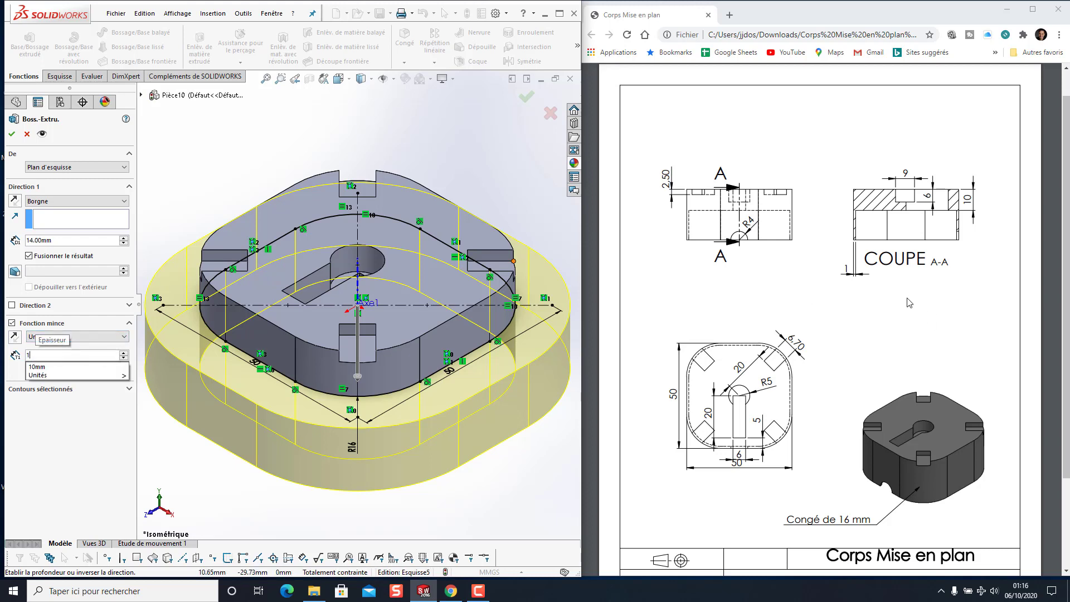
{"action": "left_click", "coordinate": [14, 338]}
{"action": "middle_click_drag", "start_coordinate": [259, 478], "coordinate": [310, 234]}
{"action": "left_click", "coordinate": [15, 337]}
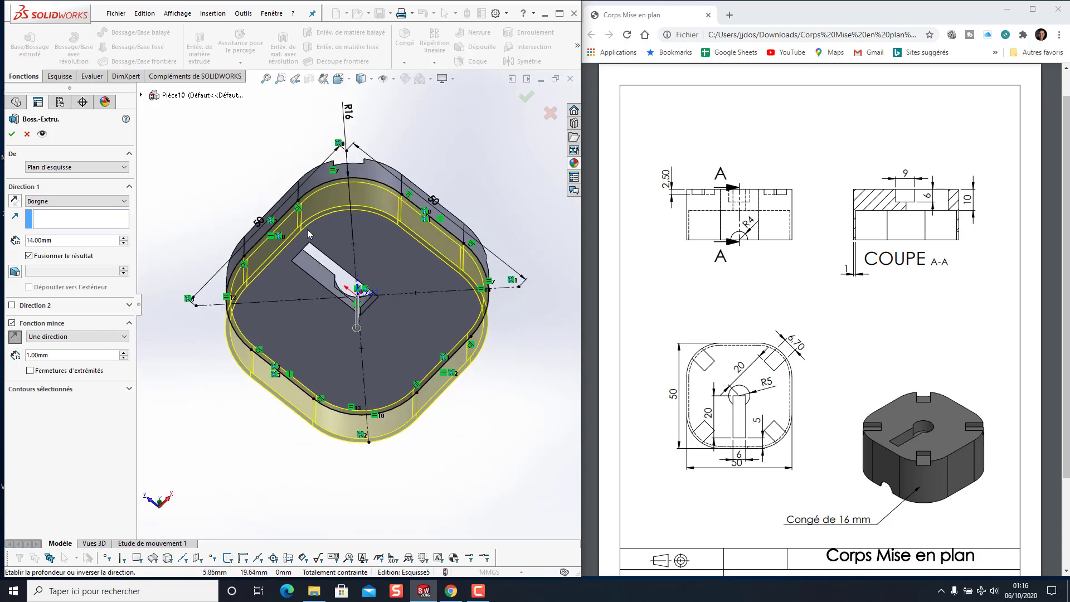
{"action": "left_click", "coordinate": [12, 135]}
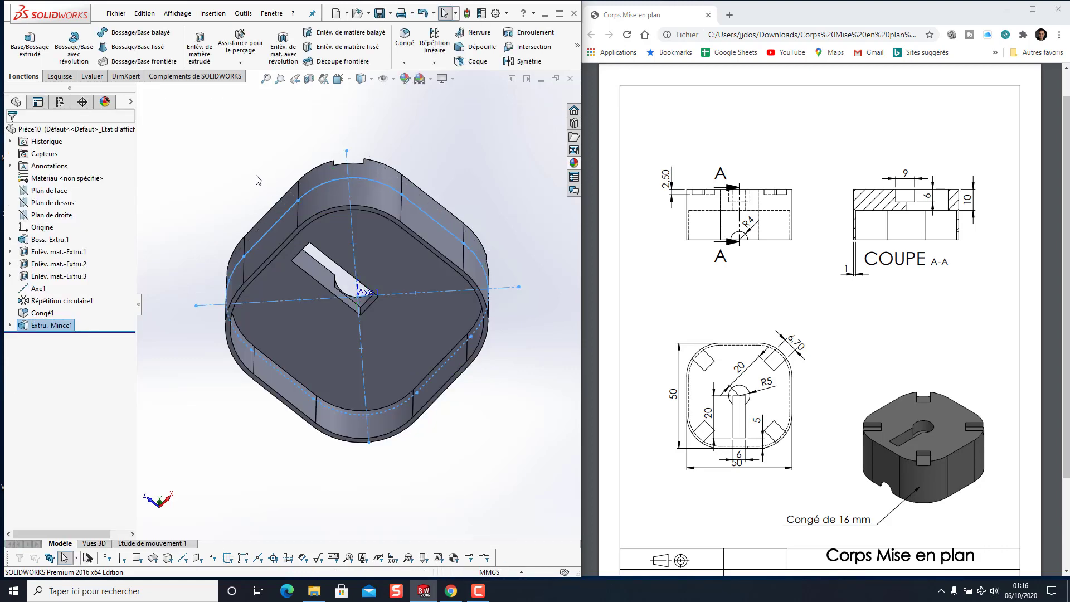
Apply a dark grey colour (RGB 64, 64, 64) to the whole part
{"action": "middle_click_drag", "start_coordinate": [239, 149], "coordinate": [245, 348]}
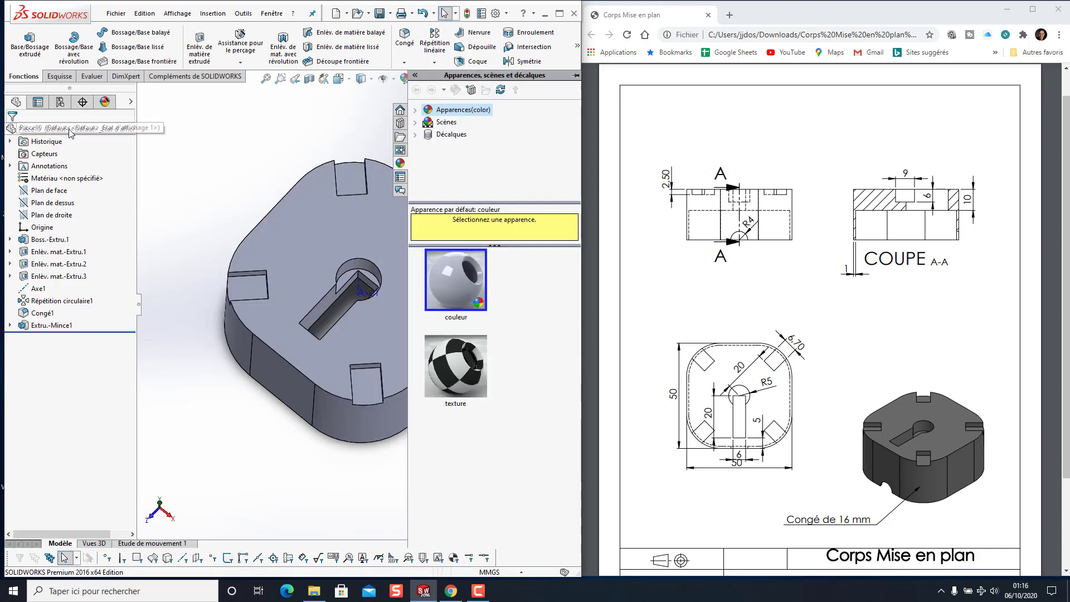
{"action": "left_click", "coordinate": [70, 129]}
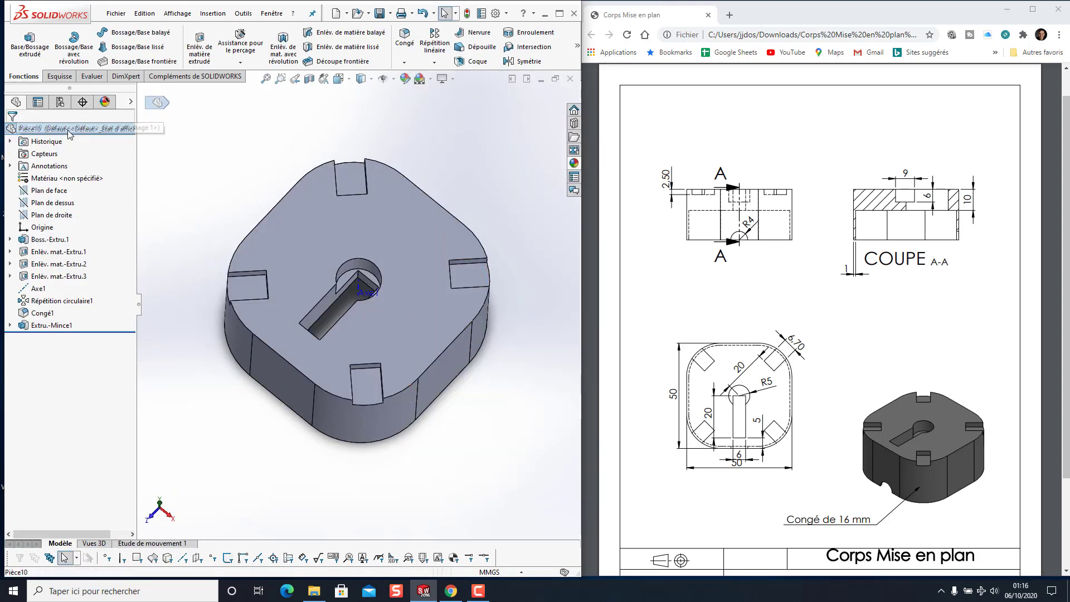
{"action": "left_click", "coordinate": [403, 82]}
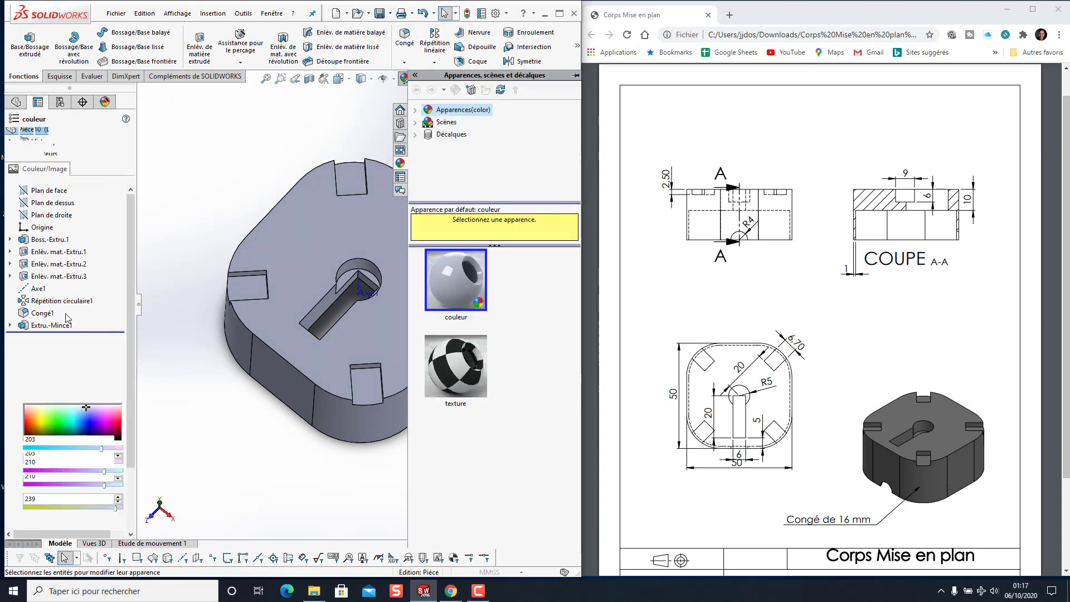
{"action": "left_click", "coordinate": [95, 371]}
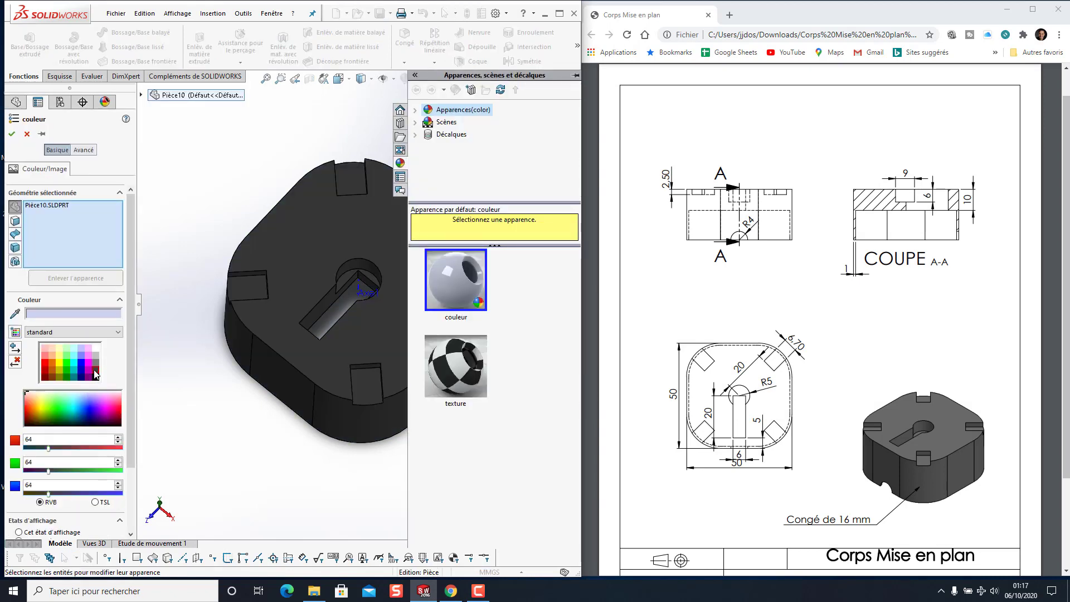
{"action": "left_click", "coordinate": [10, 134]}
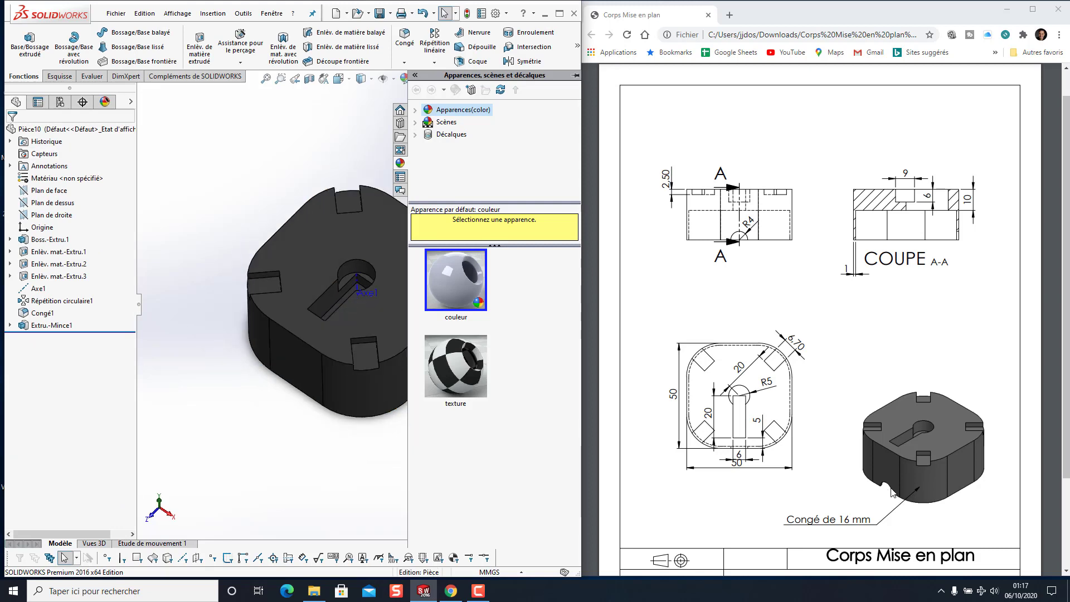
On the front flat side face, viewed normal to it, sketch a circle about 5 mm in diameter centred on the lower edge below the origin
{"action": "left_click", "coordinate": [299, 365]}
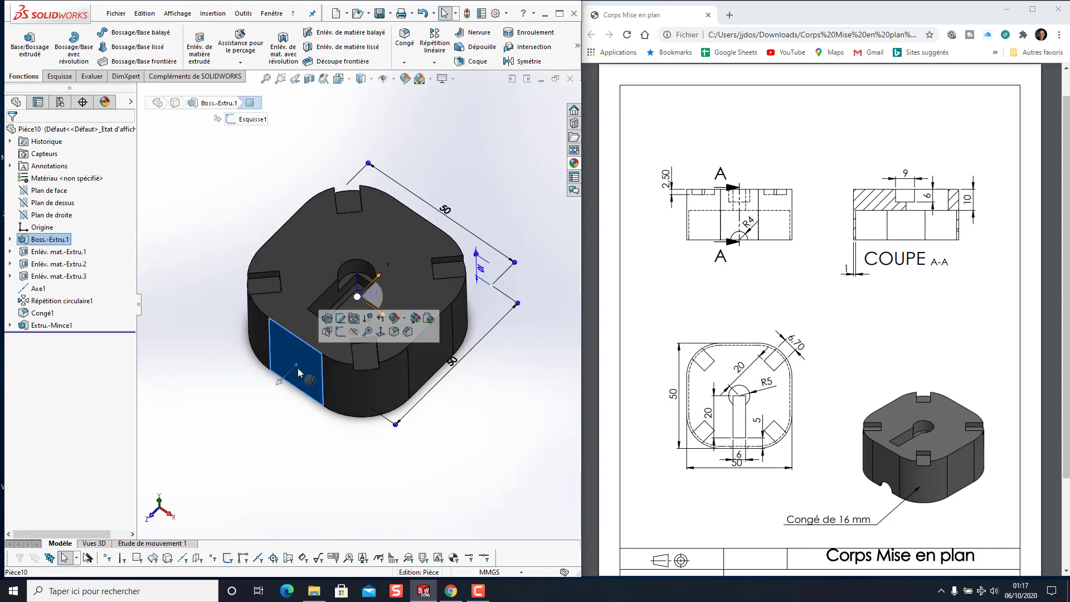
{"action": "left_click", "coordinate": [351, 83]}
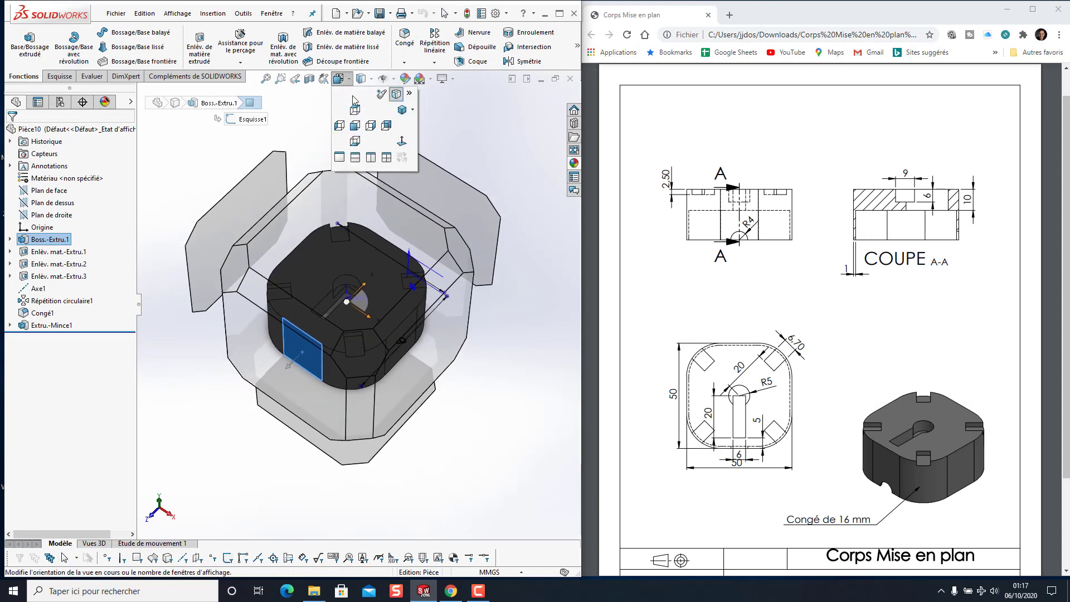
{"action": "left_click", "coordinate": [403, 141]}
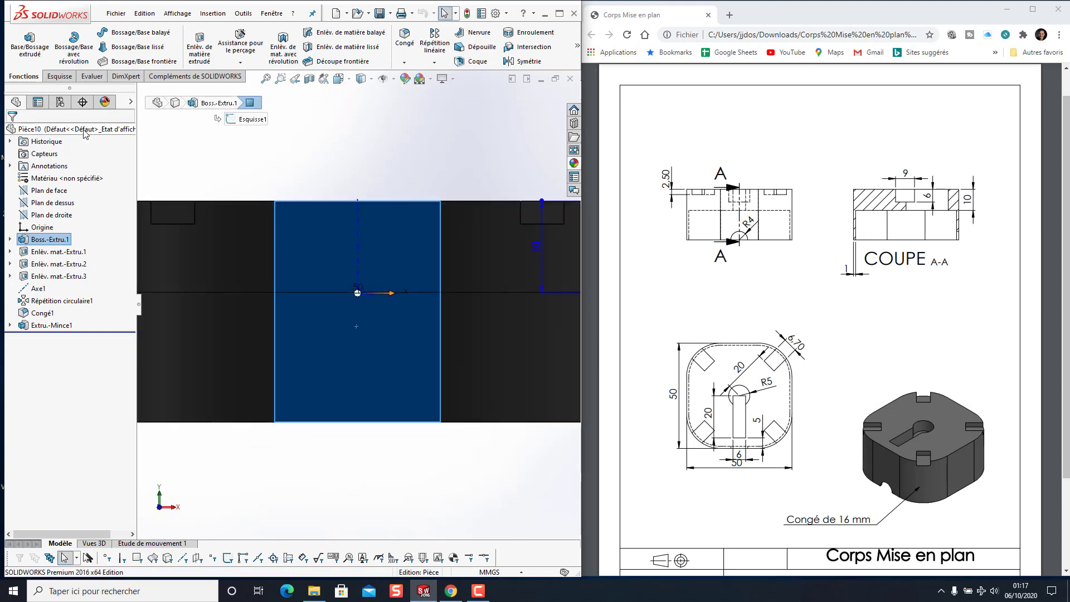
{"action": "left_click", "coordinate": [59, 76]}
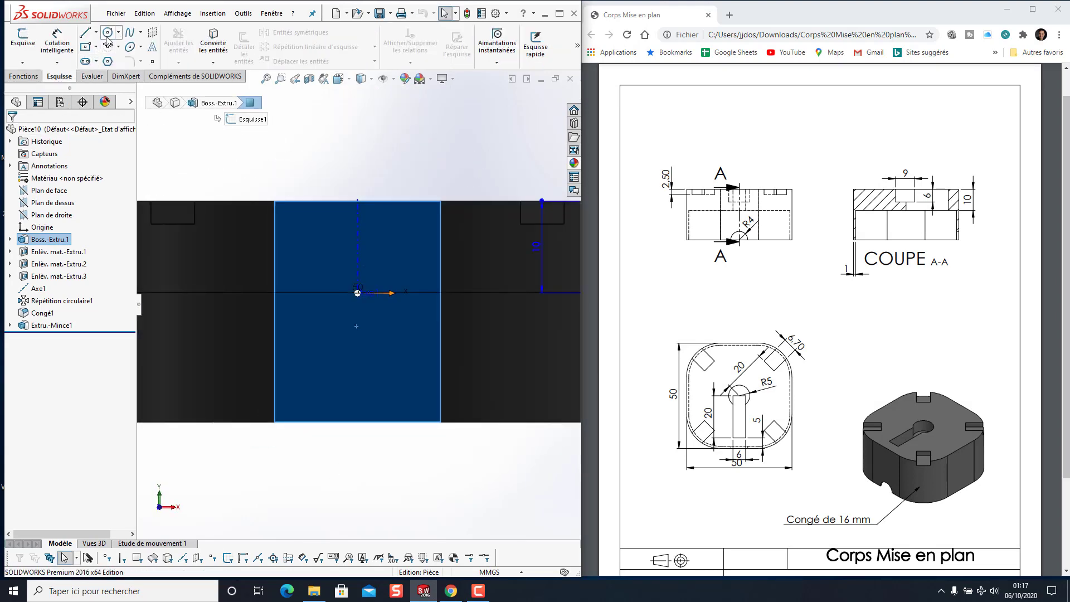
{"action": "left_click", "coordinate": [107, 35]}
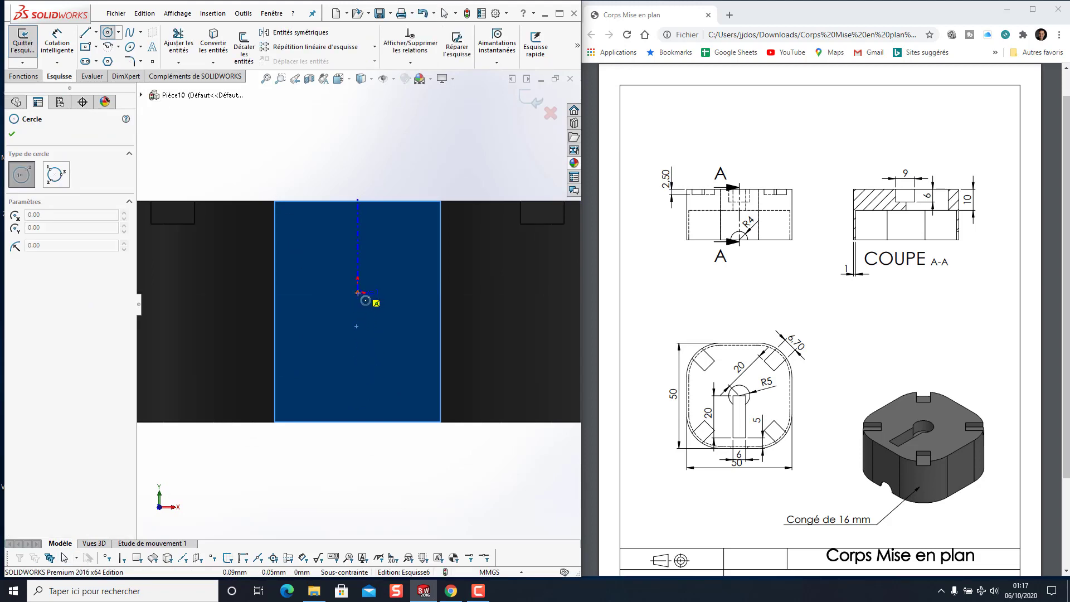
{"action": "left_click", "coordinate": [358, 423]}
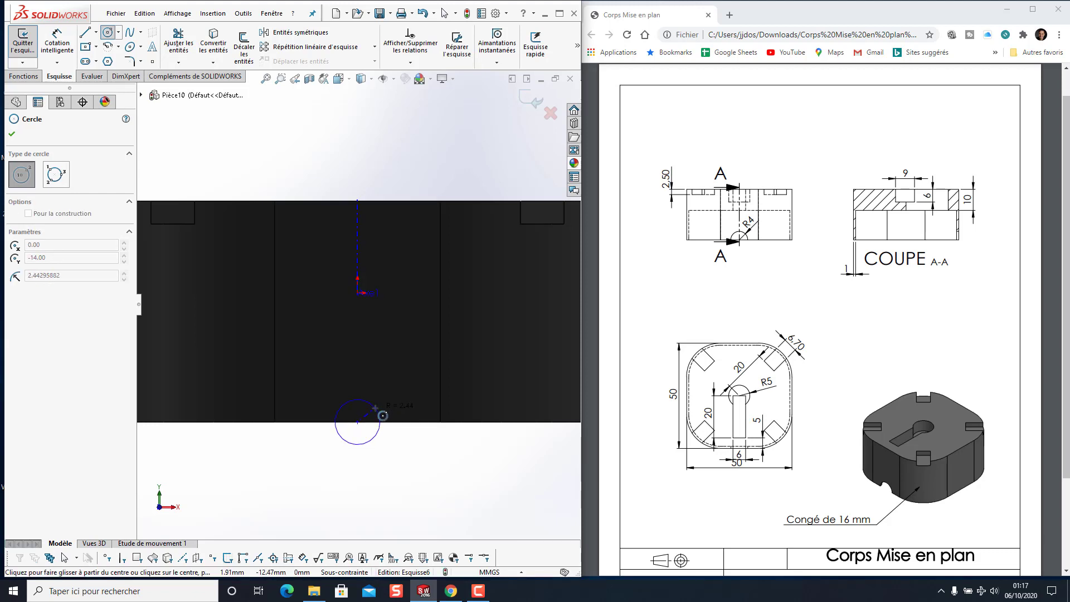
{"action": "left_click", "coordinate": [378, 411]}
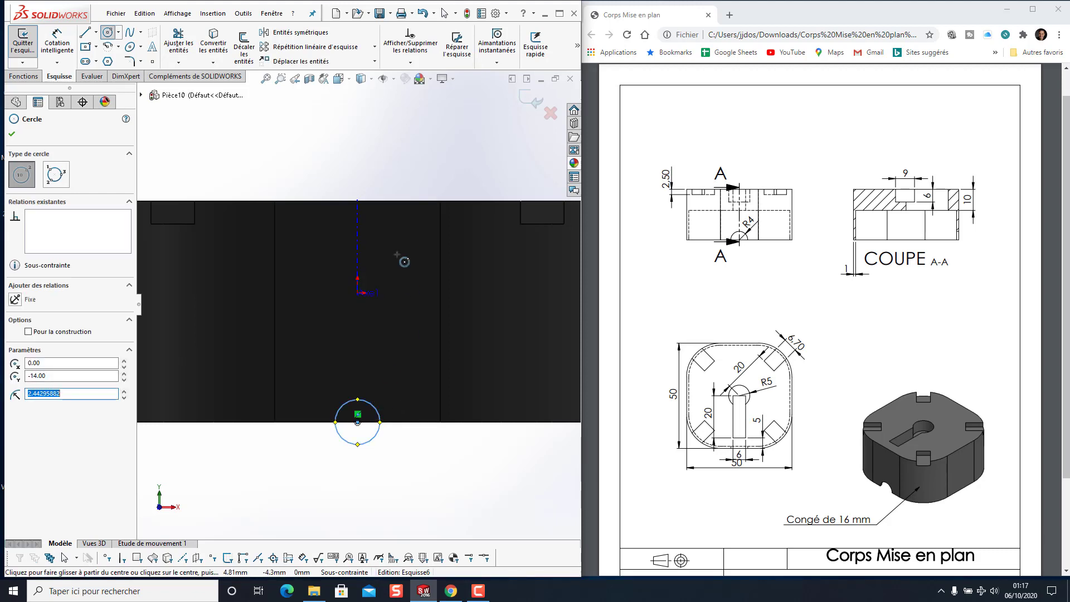
Dimension the circle's diameter to 8 mm
{"action": "left_click", "coordinate": [64, 44]}
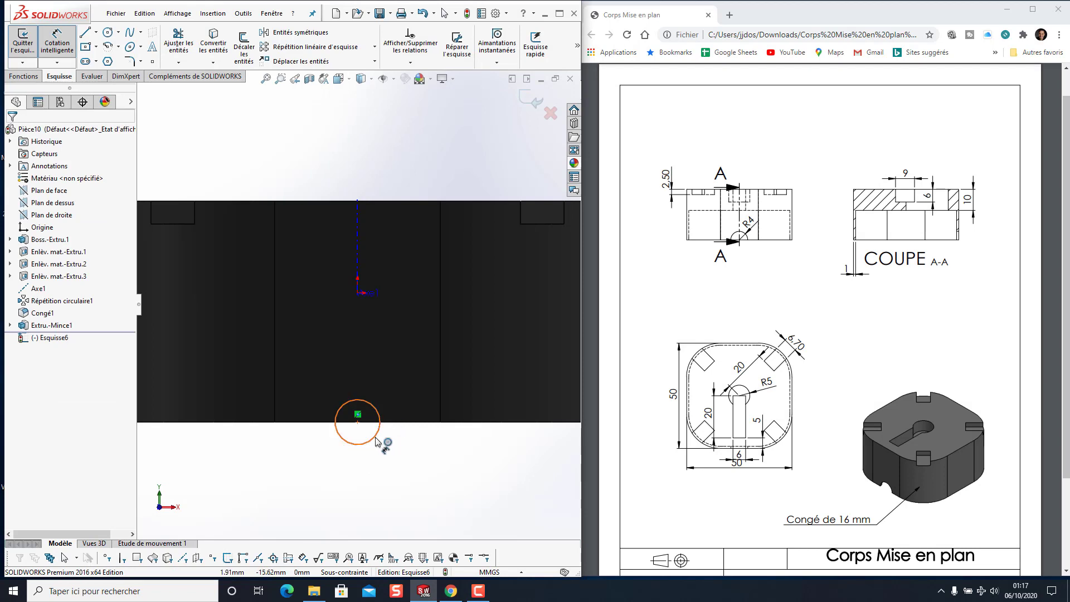
{"action": "left_click", "coordinate": [375, 440]}
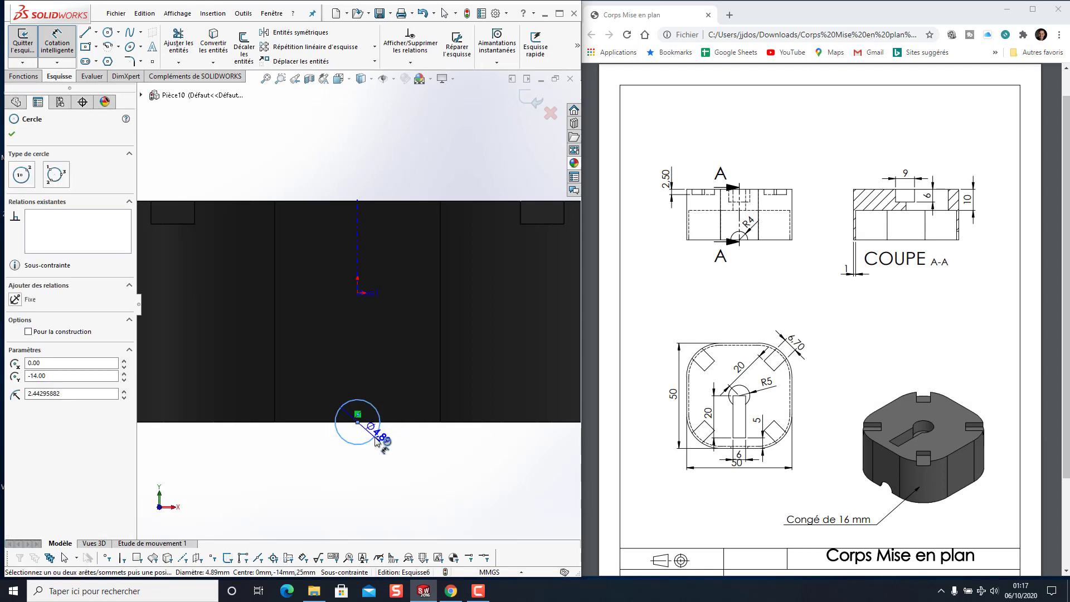
{"action": "left_click", "coordinate": [400, 459]}
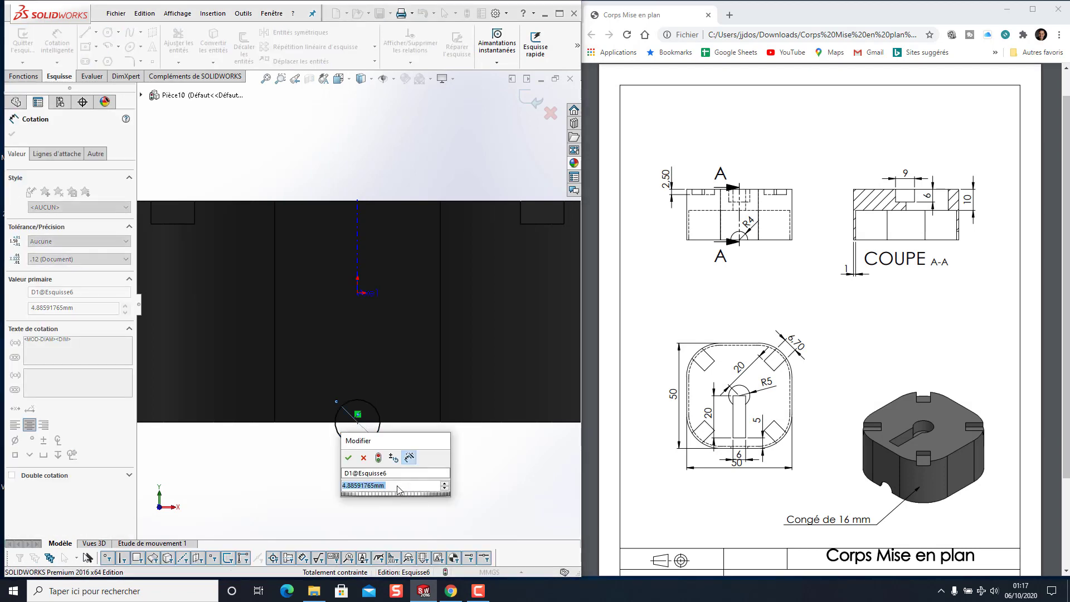
{"action": "type", "text": "85"}
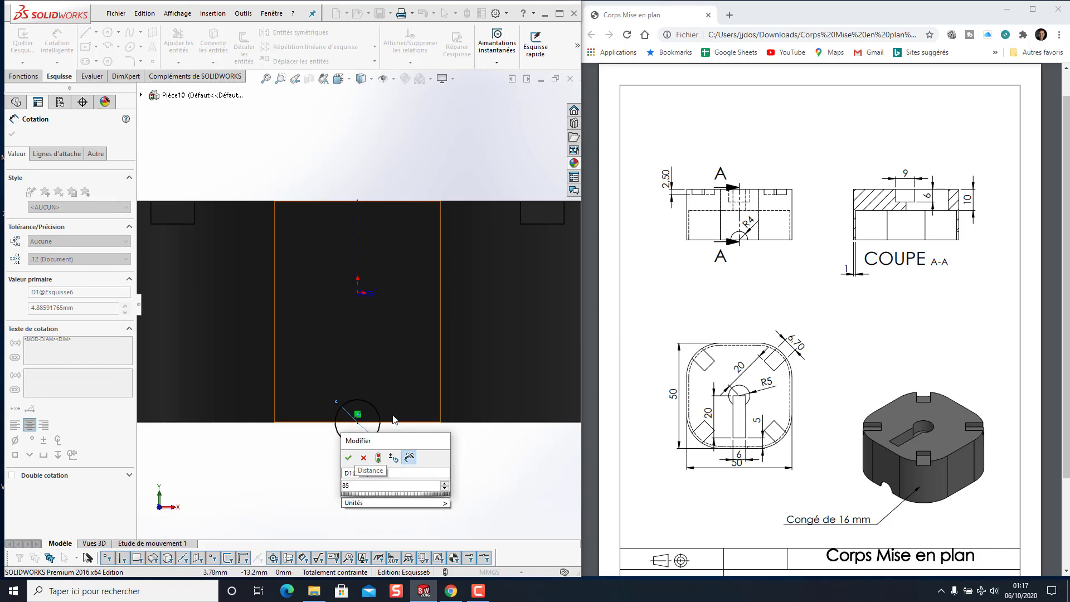
{"action": "left_click", "coordinate": [348, 458]}
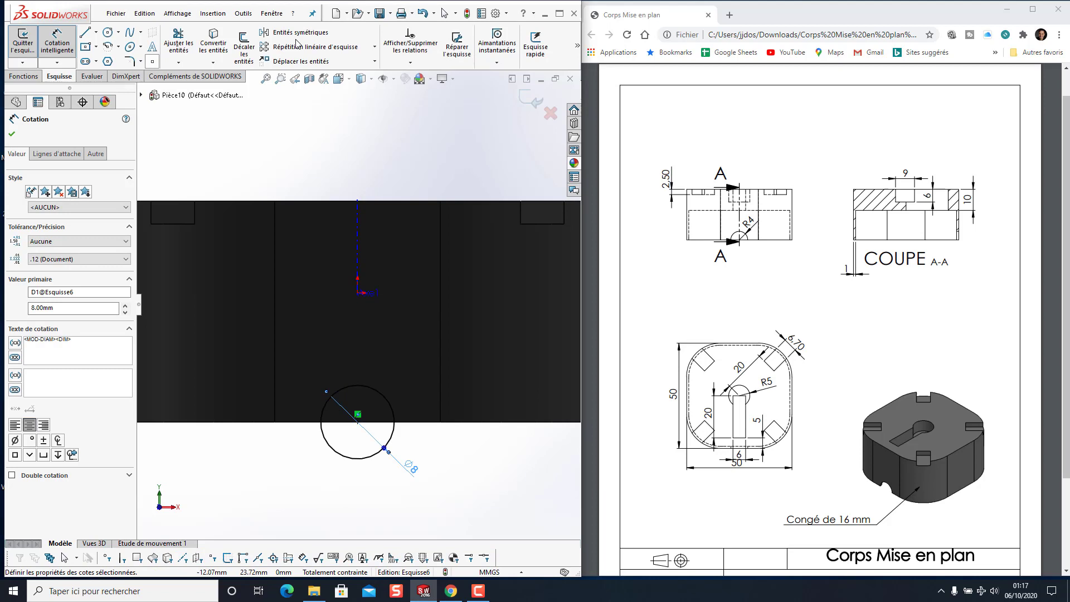
Add a vertical relation between the origin and the circle's centre
{"action": "left_click", "coordinate": [410, 62]}
{"action": "left_click", "coordinate": [415, 85]}
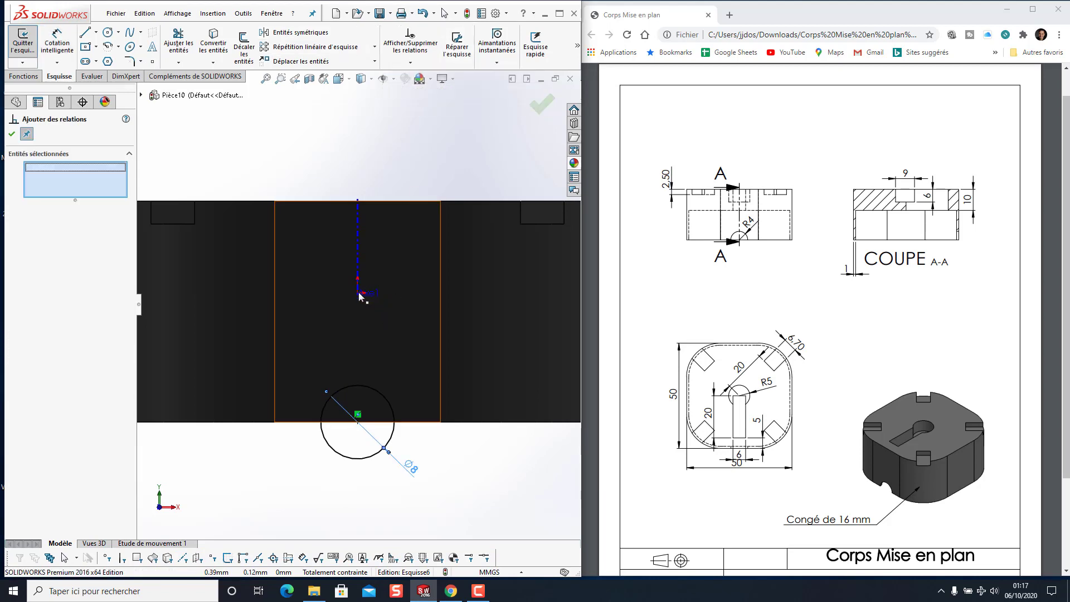
{"action": "left_click", "coordinate": [358, 294]}
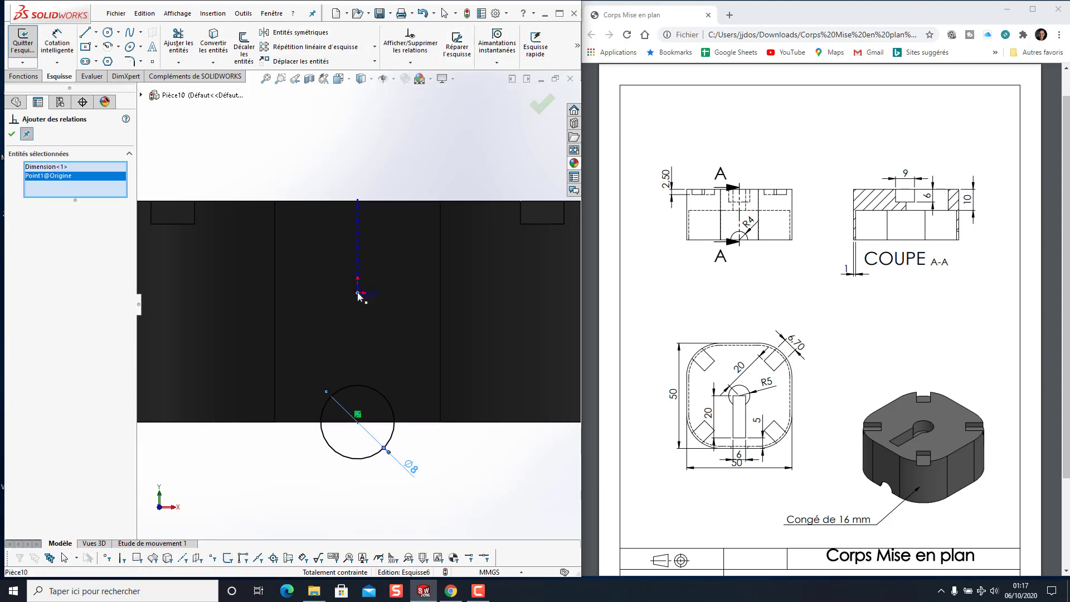
{"action": "left_click", "coordinate": [357, 422]}
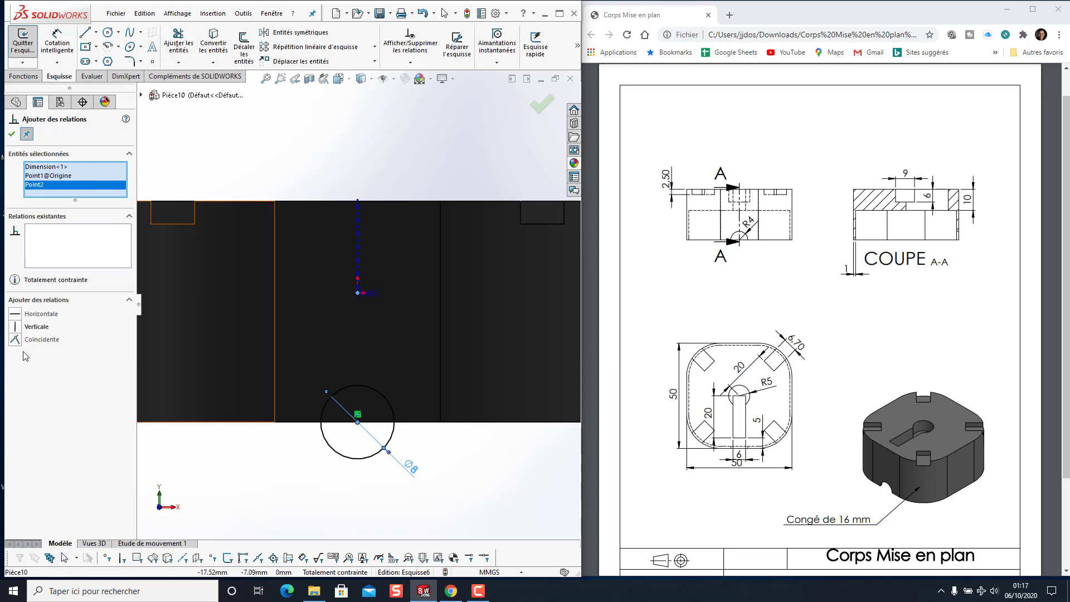
{"action": "left_click", "coordinate": [18, 328]}
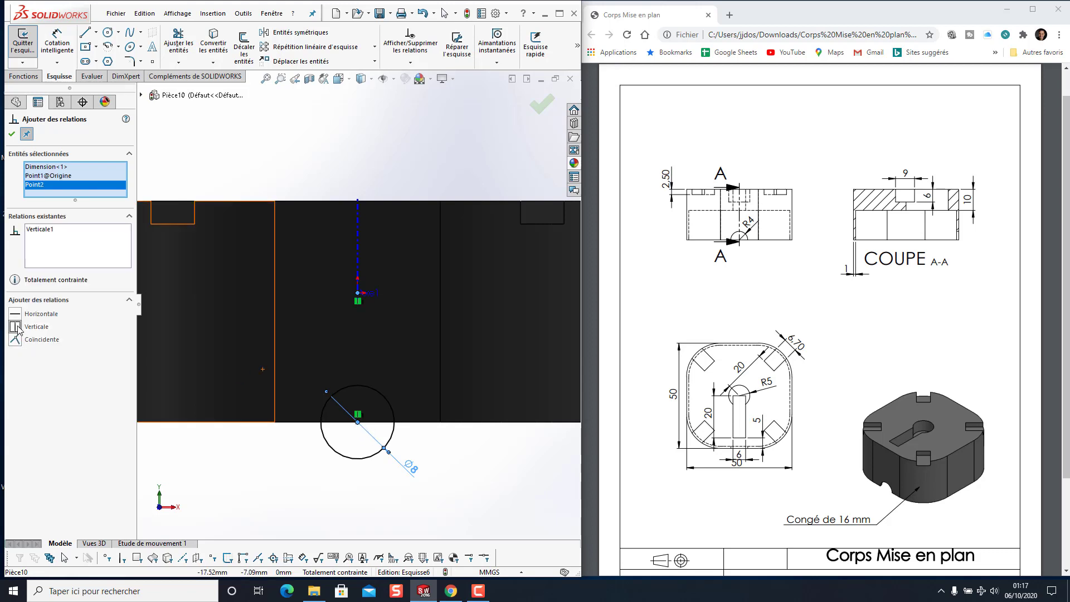
{"action": "left_click", "coordinate": [11, 135]}
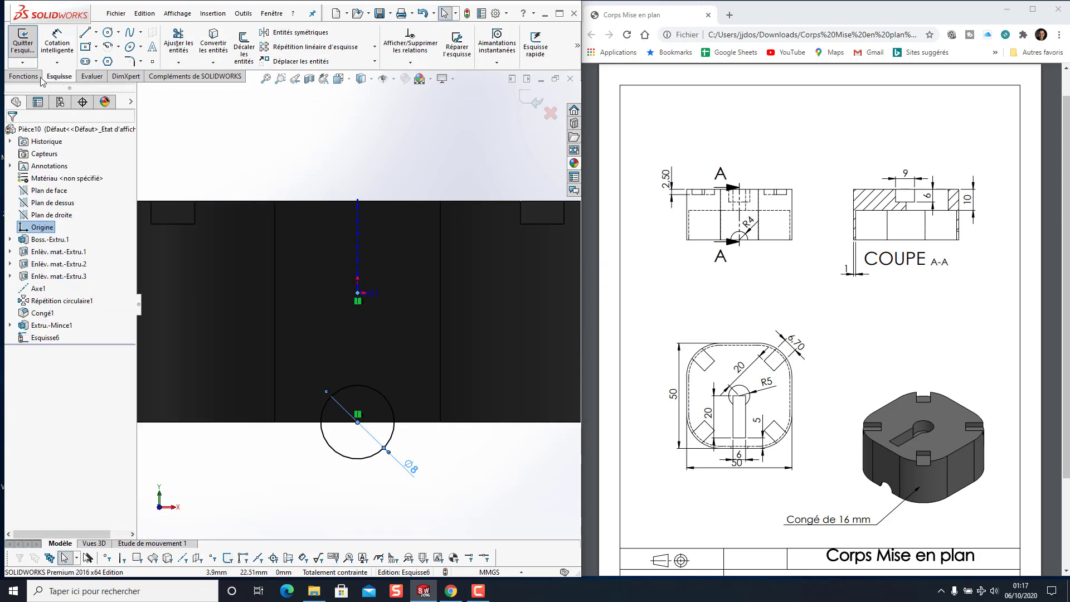
Cut the circle through the front wall with the end condition up to next surface, and show the part in isometric view
{"action": "left_click", "coordinate": [22, 77]}
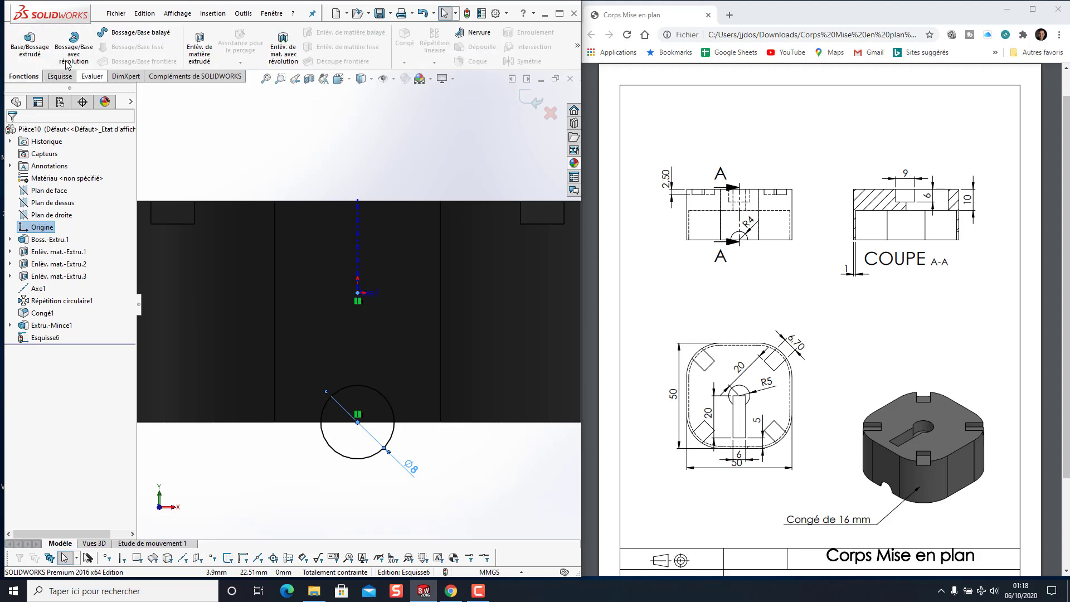
{"action": "left_click", "coordinate": [193, 54]}
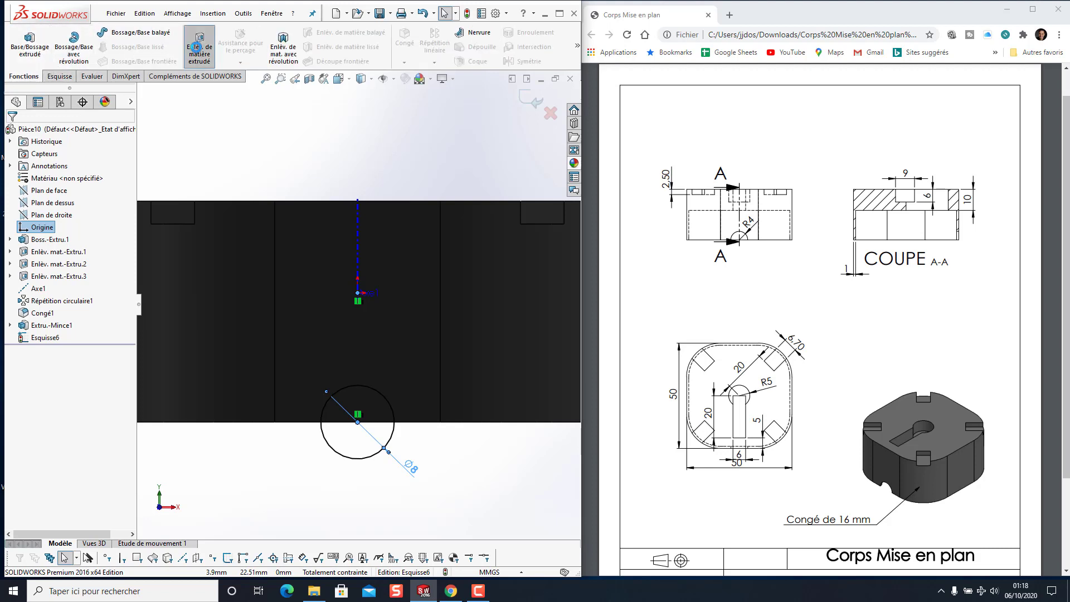
{"action": "left_click", "coordinate": [126, 200]}
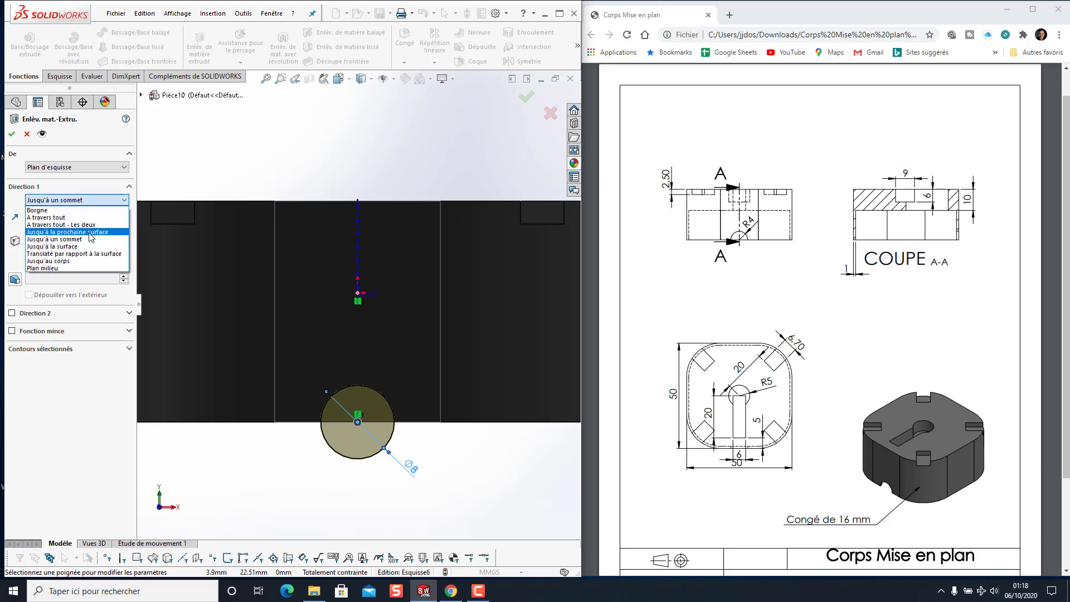
{"action": "left_click", "coordinate": [95, 232]}
{"action": "left_click", "coordinate": [11, 134]}
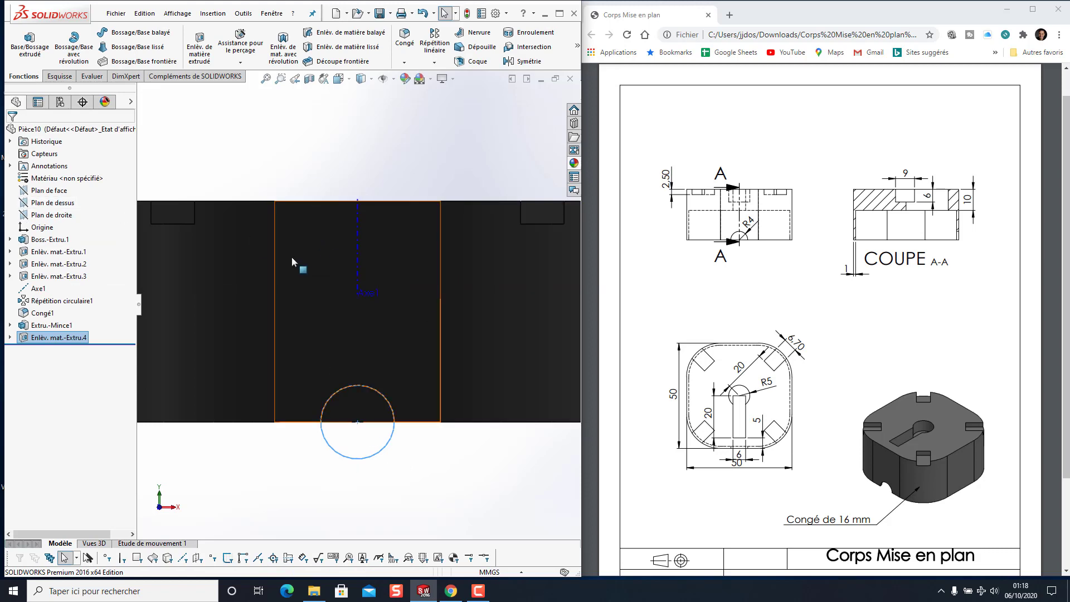
{"action": "middle_click_drag", "start_coordinate": [386, 502], "coordinate": [363, 506]}
{"action": "middle_click_drag", "start_coordinate": [432, 522], "coordinate": [409, 525]}
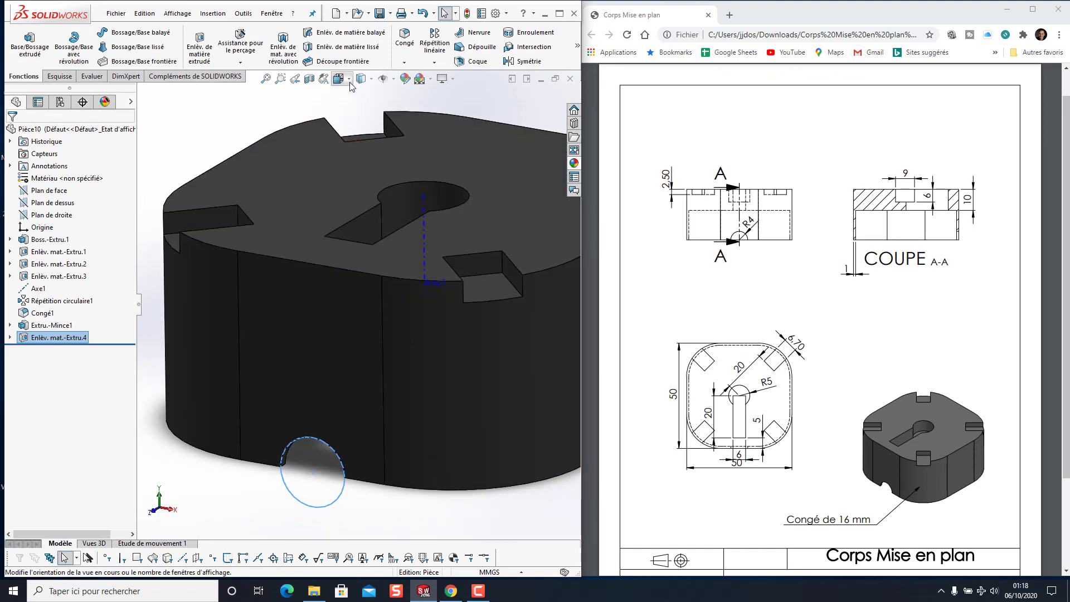
{"action": "left_click", "coordinate": [338, 79]}
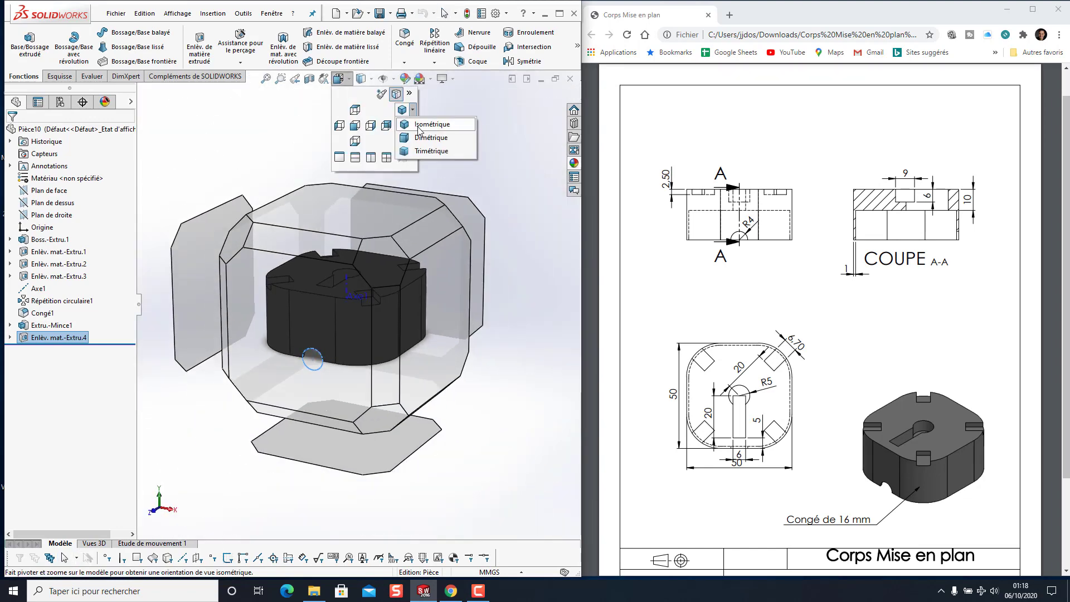
{"action": "left_click", "coordinate": [429, 124]}
Open the file commands for the finished part
{"action": "left_click", "coordinate": [115, 13]}
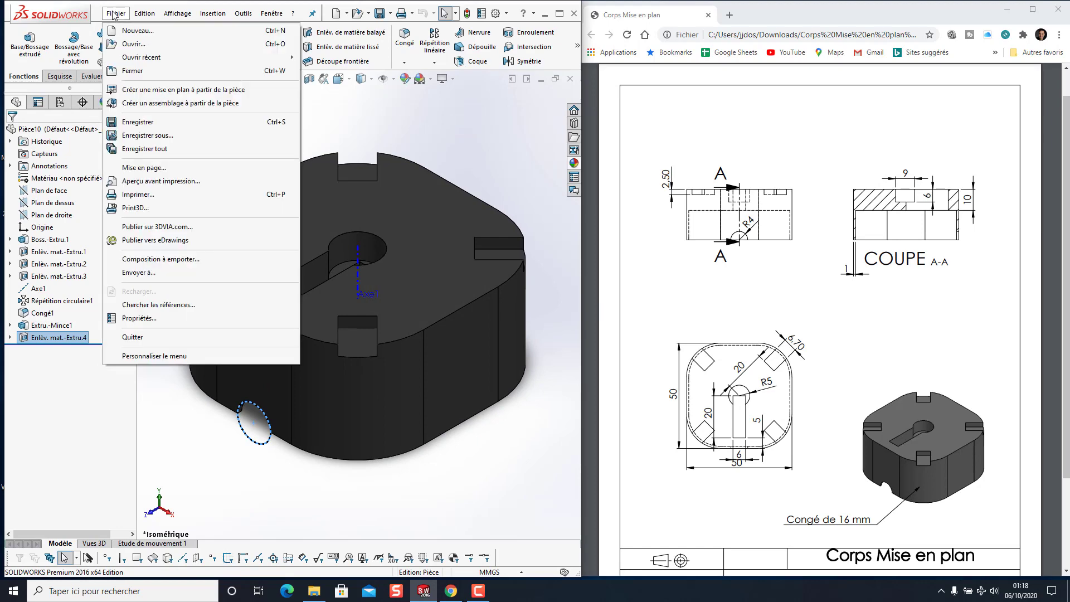